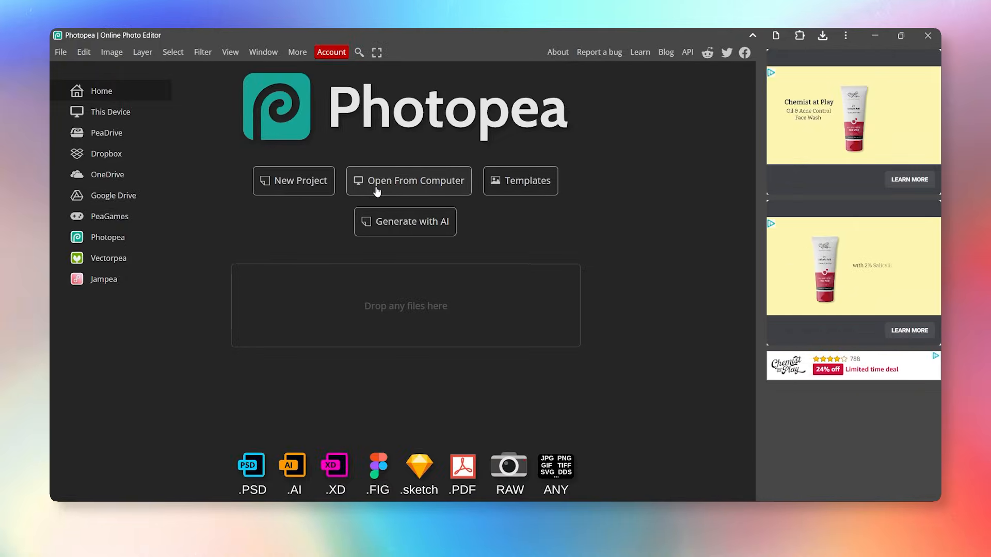
Open bullet_point.png in Photopea and give its layer a pure red Color Overlay.
{"action": "left_click", "coordinate": [376, 191]}
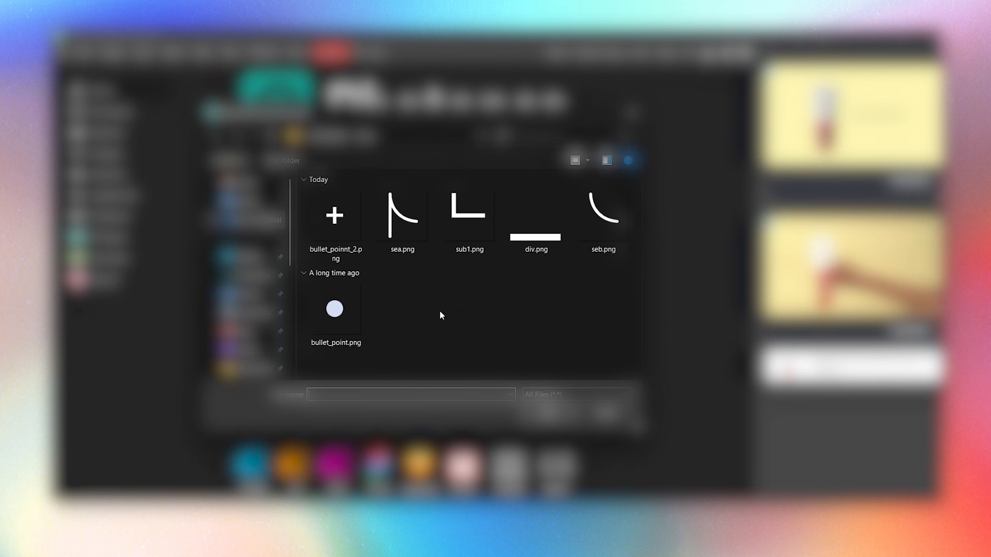
{"action": "left_click", "coordinate": [314, 320]}
{"action": "left_click", "coordinate": [531, 410]}
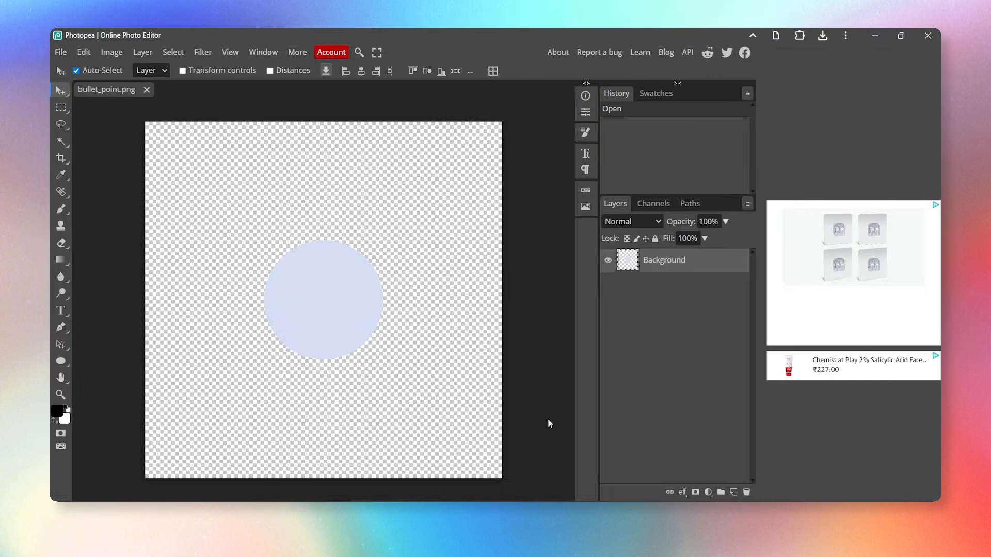
{"action": "left_click", "coordinate": [682, 493]}
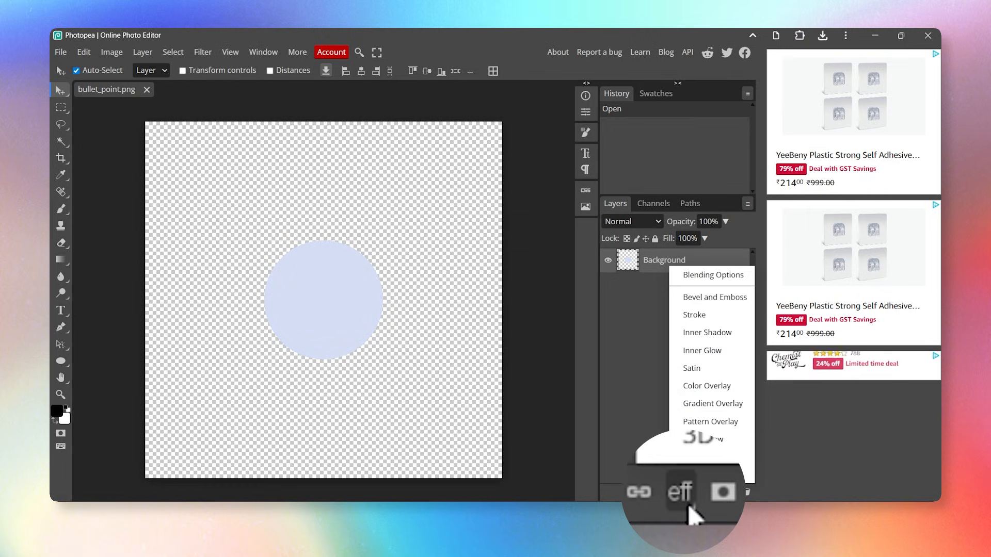
{"action": "left_click", "coordinate": [707, 387]}
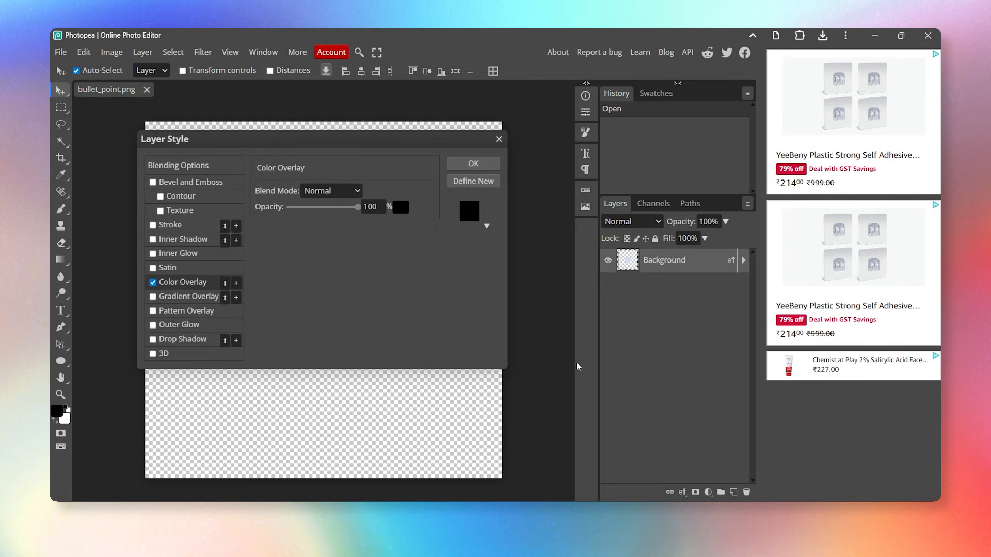
{"action": "left_click", "coordinate": [401, 207]}
{"action": "left_click_drag", "start_coordinate": [258, 253], "coordinate": [227, 240]}
{"action": "left_click_drag", "start_coordinate": [310, 247], "coordinate": [396, 231]}
{"action": "left_click", "coordinate": [461, 247]}
{"action": "left_click", "coordinate": [474, 164]}
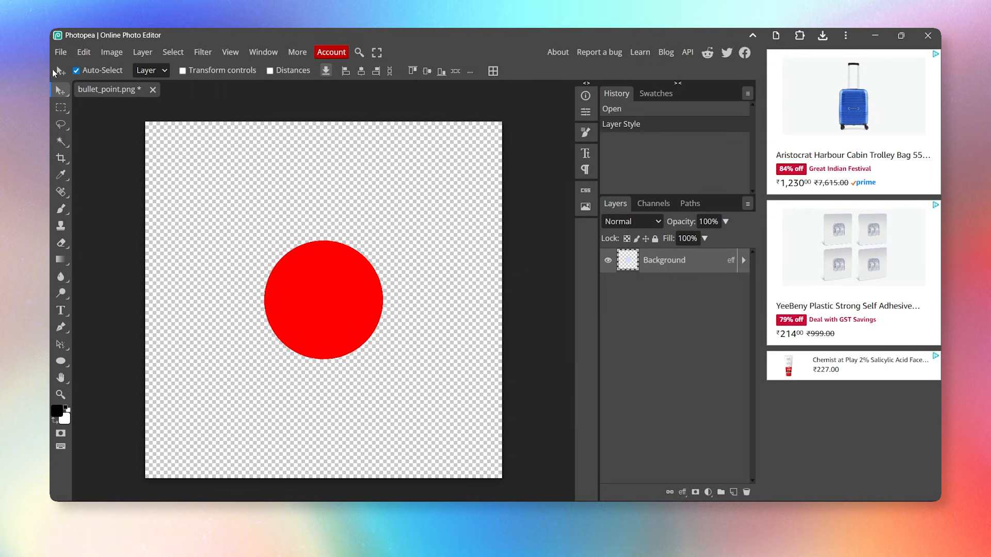
Export the red bullet image as a PNG and save it.
{"action": "left_click", "coordinate": [60, 52]}
{"action": "mouse_move", "coordinate": [91, 226]}
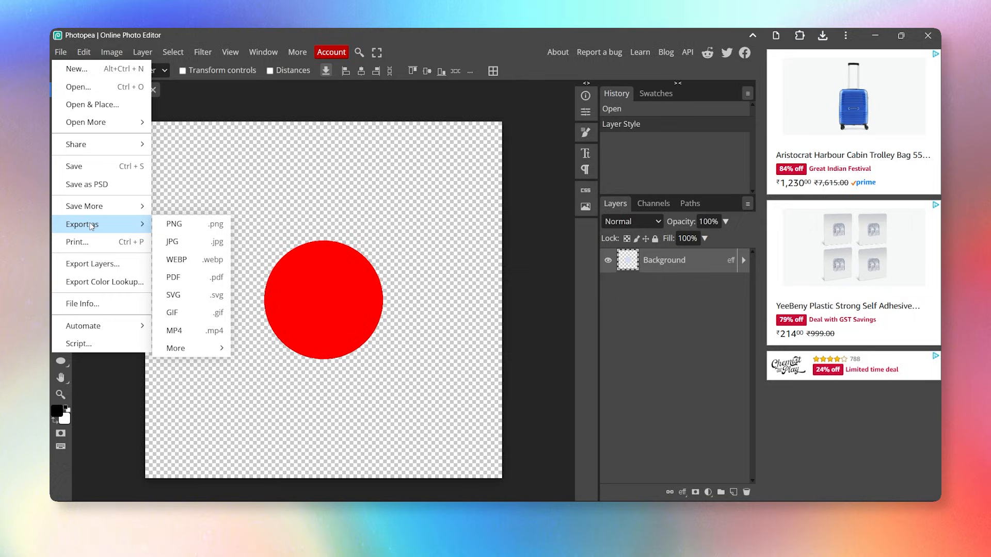
{"action": "left_click", "coordinate": [178, 226]}
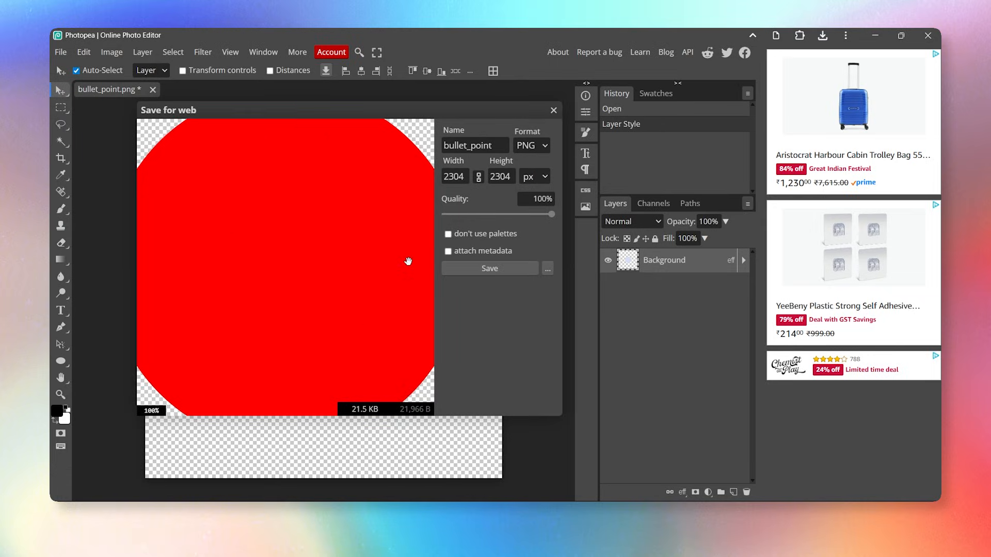
{"action": "left_click", "coordinate": [486, 269]}
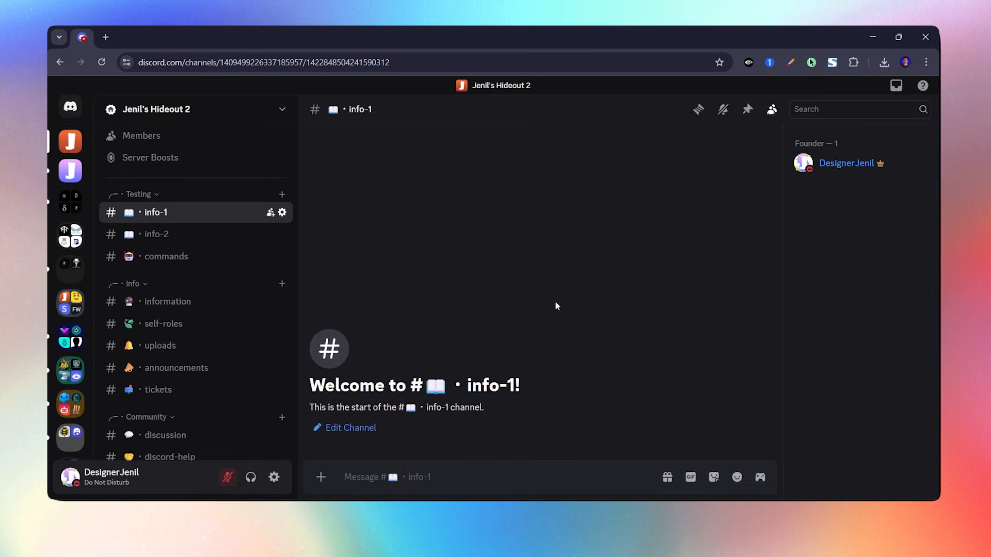
Upload all six PNG images at once as custom emoji from Server Settings > Emoji.
{"action": "left_click", "coordinate": [195, 110]}
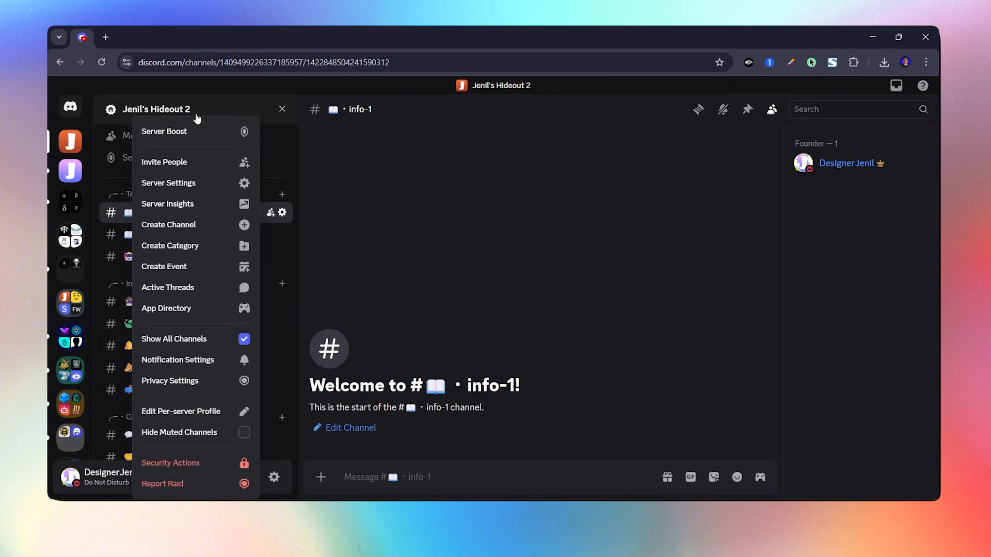
{"action": "left_click", "coordinate": [194, 177]}
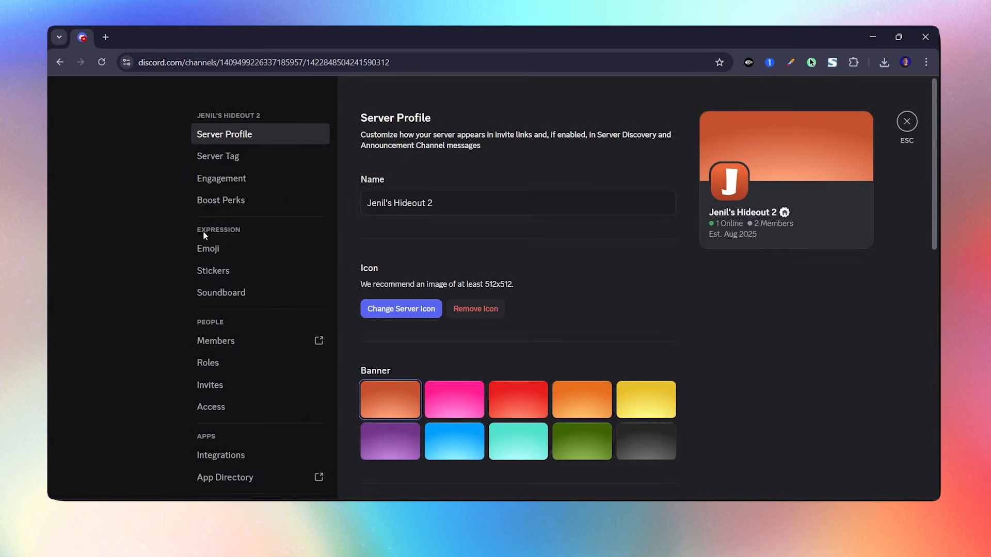
{"action": "left_click", "coordinate": [223, 253]}
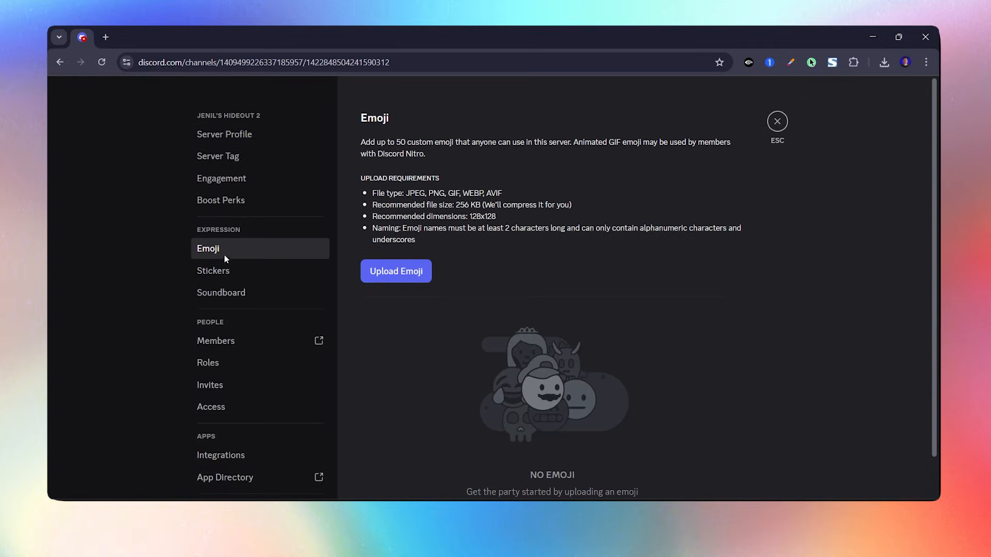
{"action": "left_click", "coordinate": [402, 278]}
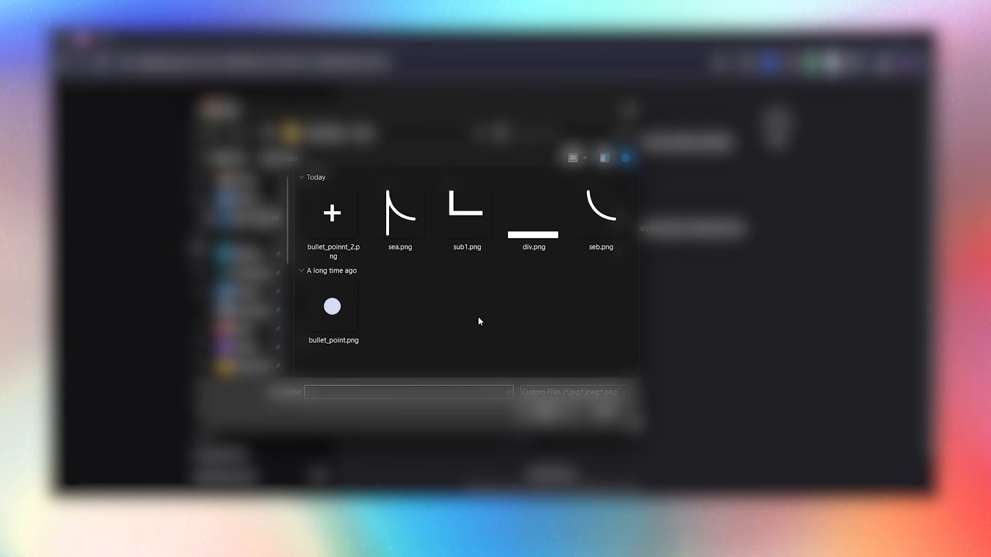
{"action": "key", "text": "ctrl+a"}
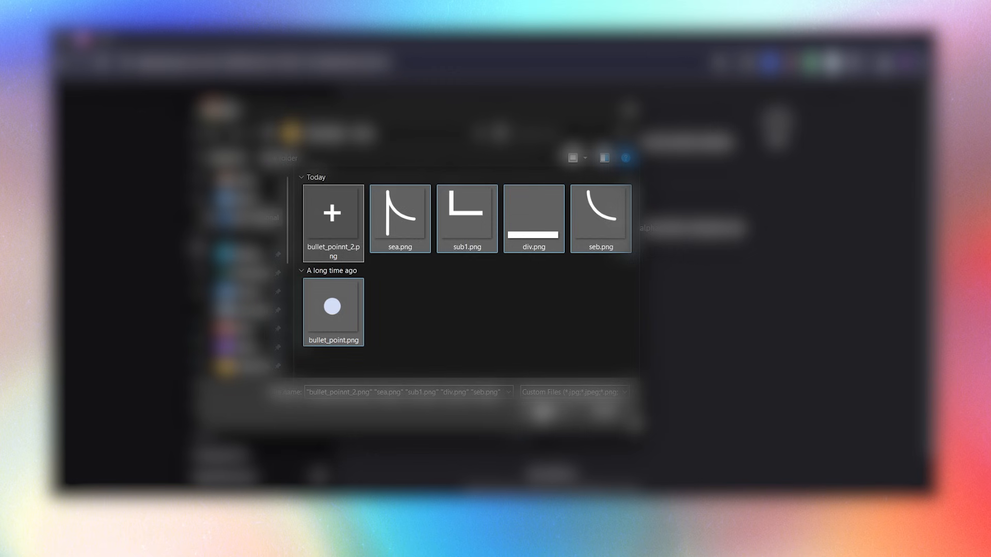
{"action": "left_click", "coordinate": [539, 410]}
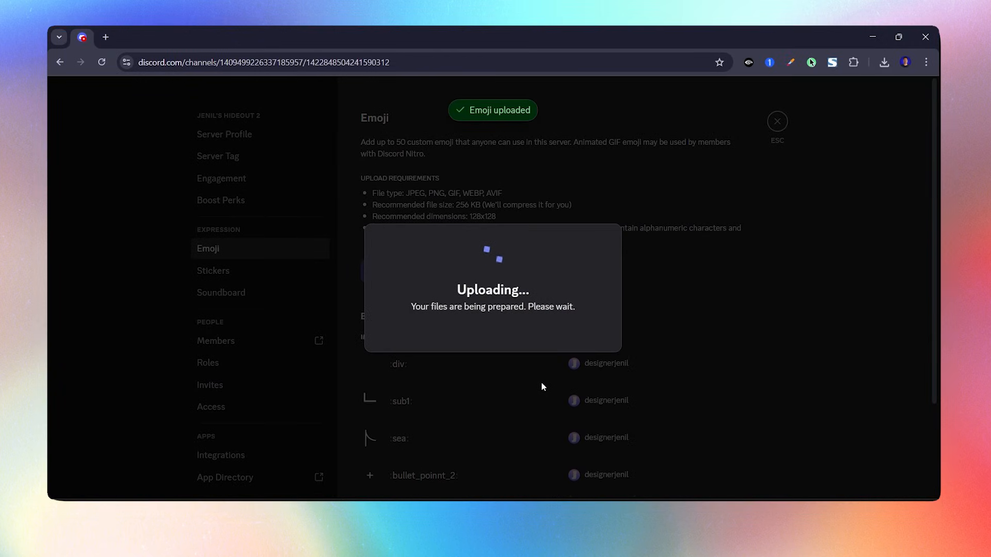
{"action": "scroll", "coordinate": [785, 320], "scroll_direction": "down", "scroll_amount": 3}
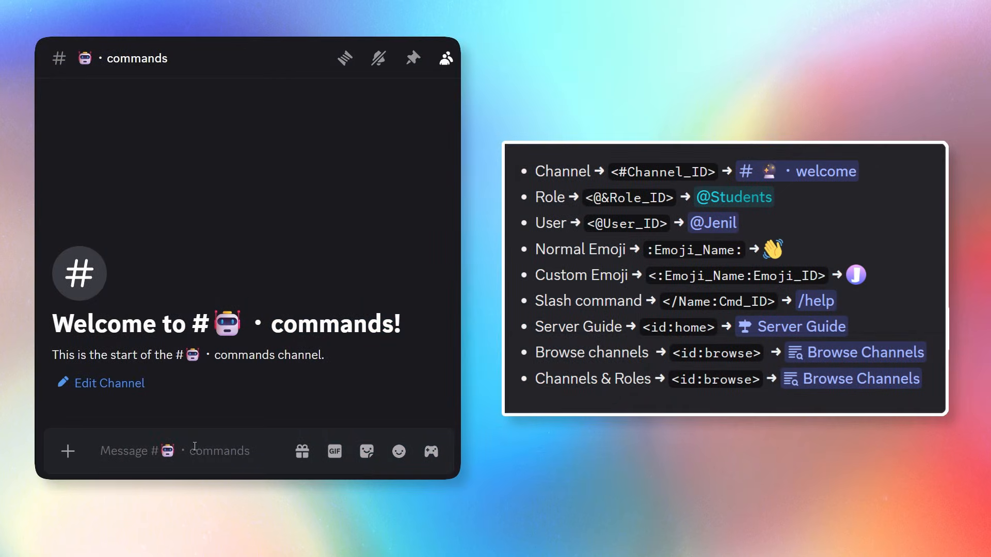
Send the #information channel mention escaped with a backslash to reveal its ID.
{"action": "type", "text": "#"}
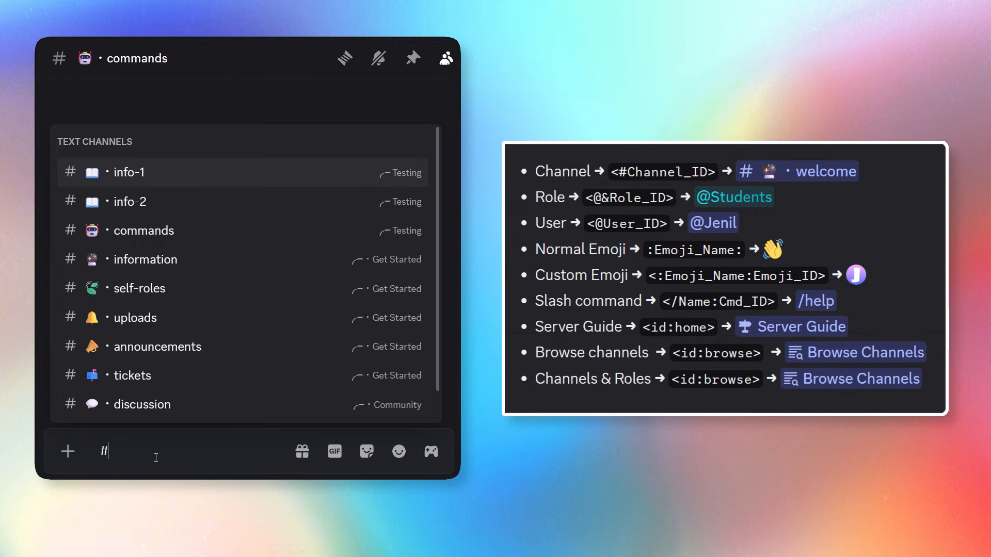
{"action": "type", "text": "inf"}
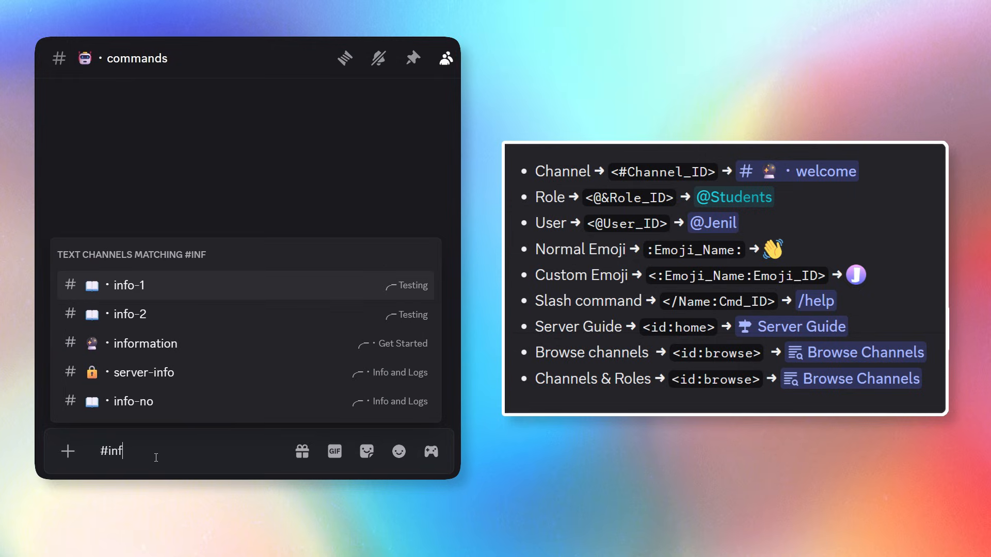
{"action": "left_click", "coordinate": [166, 348]}
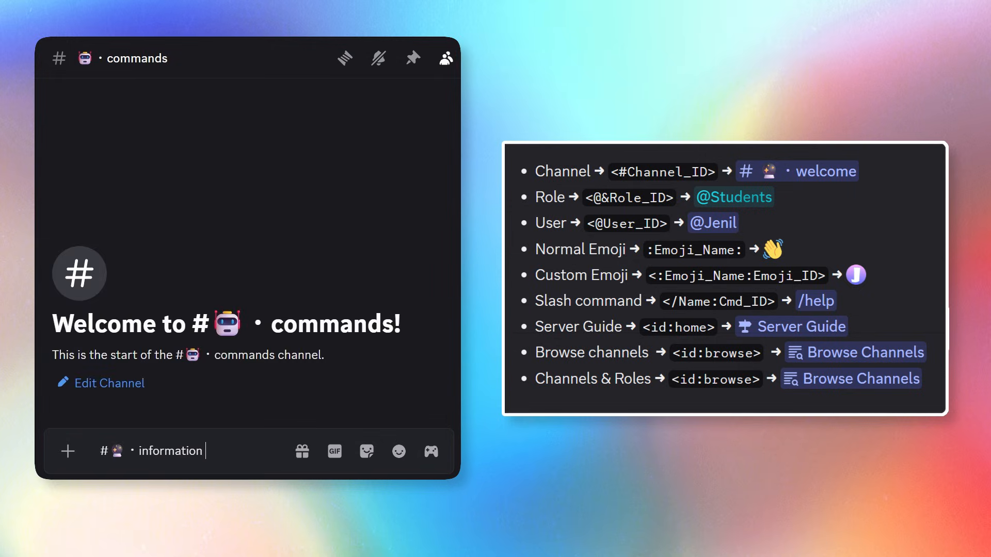
{"action": "left_click", "coordinate": [100, 451]}
{"action": "type", "text": "\\"}
{"action": "key", "text": "Return"}
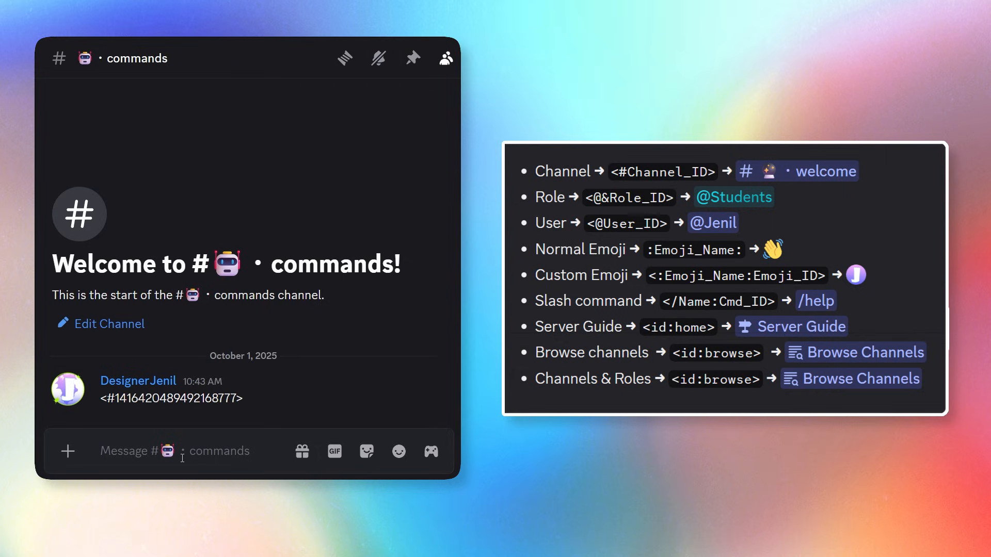
Send your own account's mention escaped with a backslash to reveal your user ID.
{"action": "type", "text": "@jeni"}
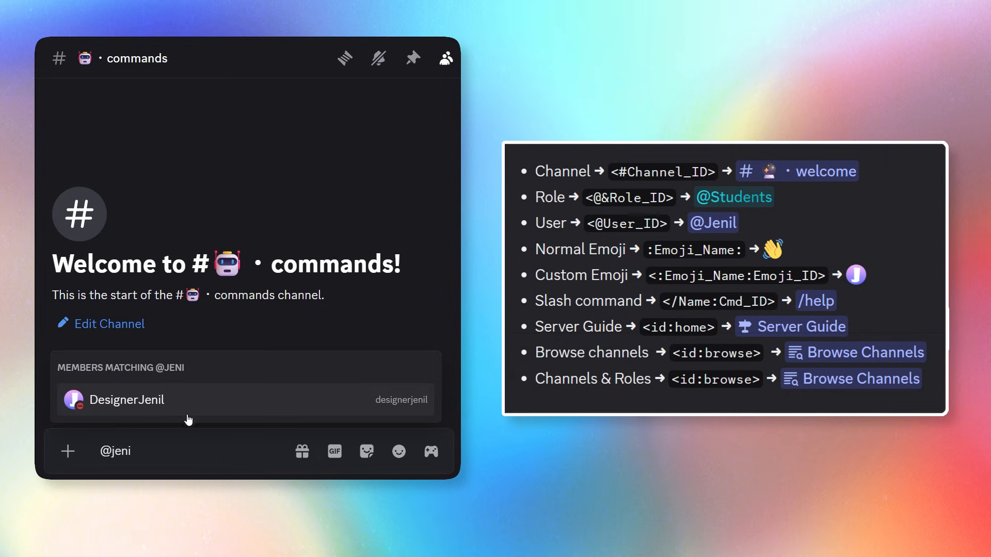
{"action": "left_click", "coordinate": [188, 416]}
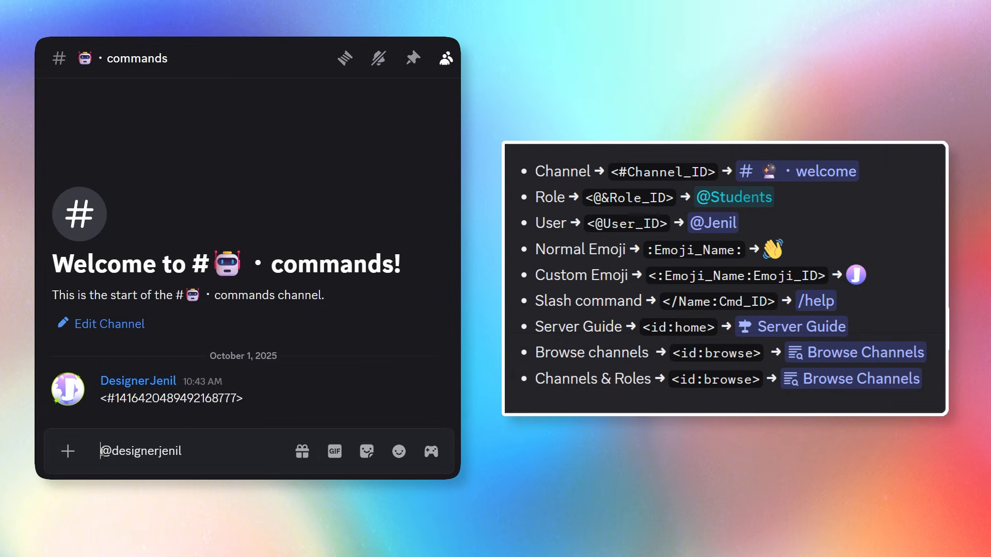
{"action": "type", "text": "\\"}
{"action": "key", "text": "Return"}
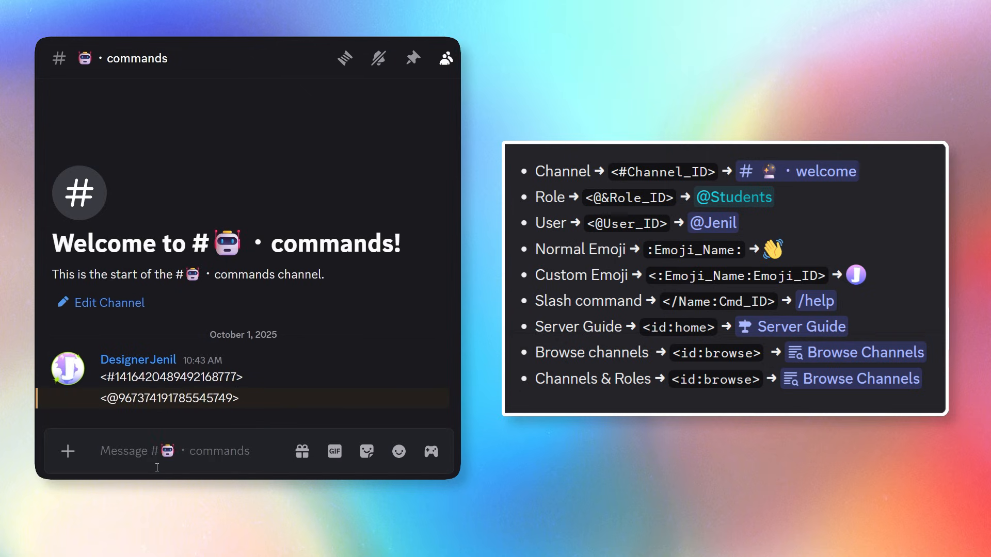
{"action": "type", "text": "@admin"}
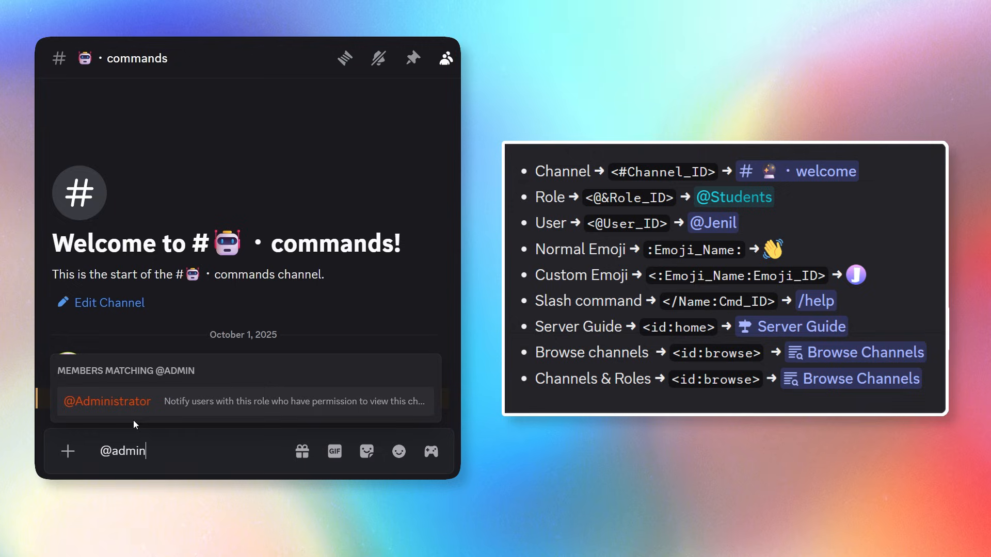
{"action": "left_click", "coordinate": [113, 398]}
{"action": "key", "text": "Home"}
{"action": "type", "text": "\\"}
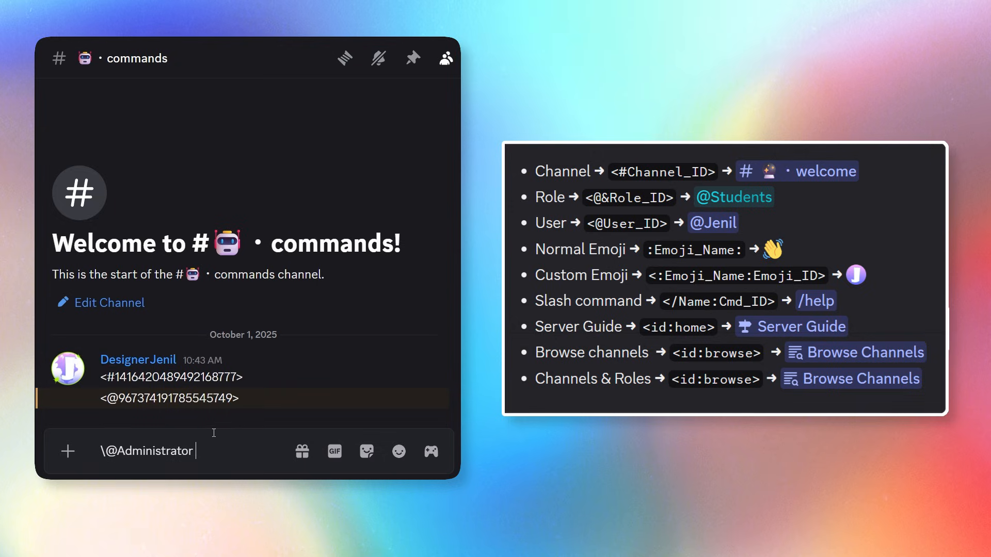
{"action": "key", "text": "Return"}
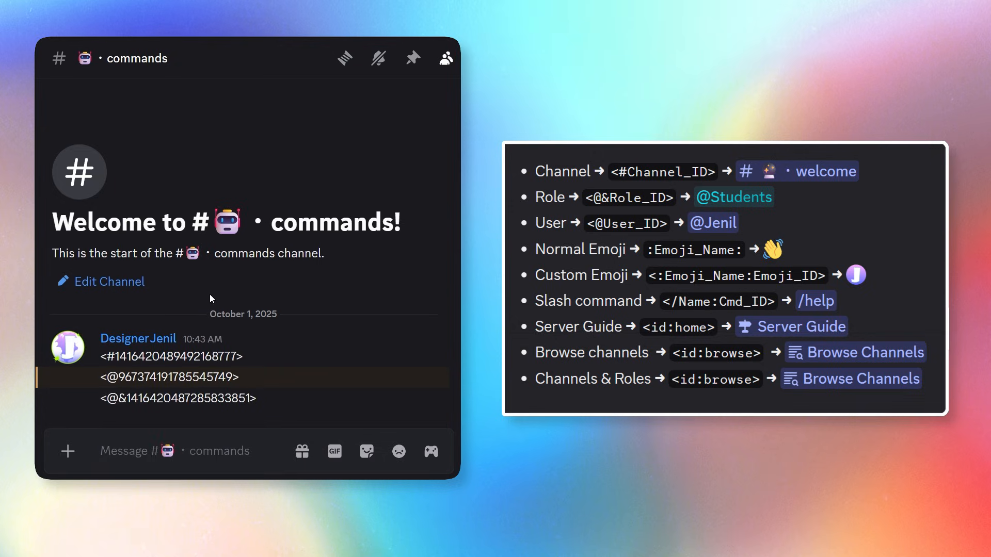
Send the :bp: emoji escaped with a backslash to reveal its code.
{"action": "left_click", "coordinate": [399, 452]}
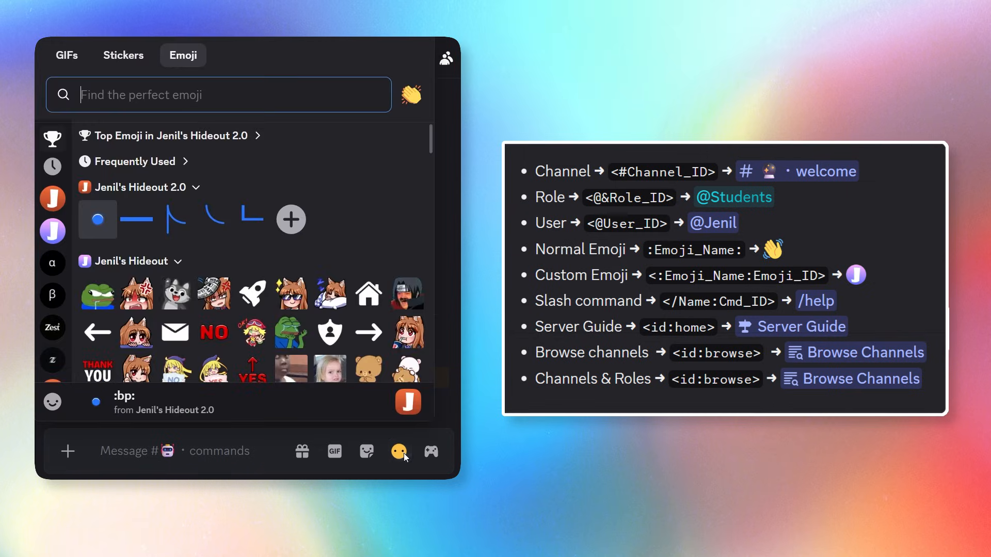
{"action": "type", "text": "bp"}
{"action": "key", "text": "Return"}
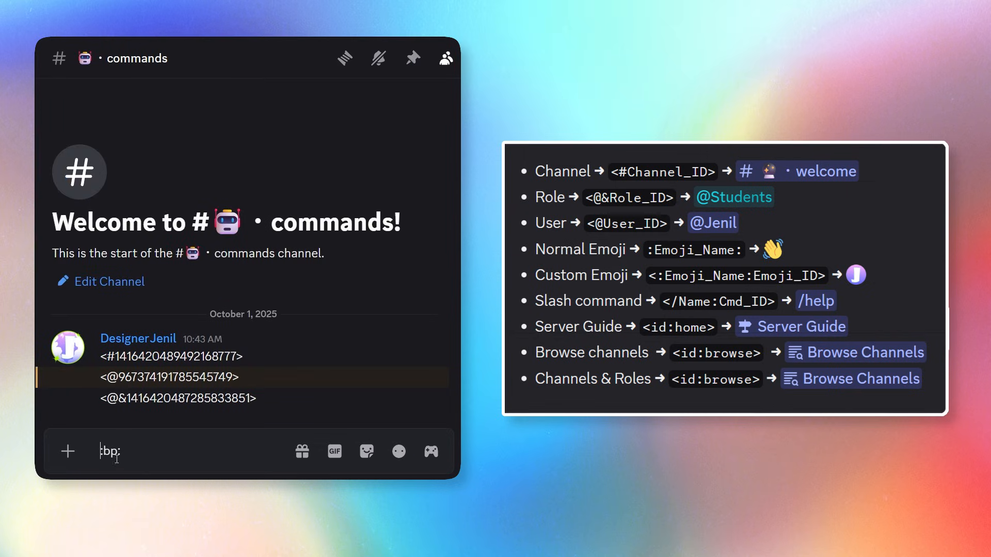
{"action": "type", "text": "\\"}
{"action": "key", "text": "Return"}
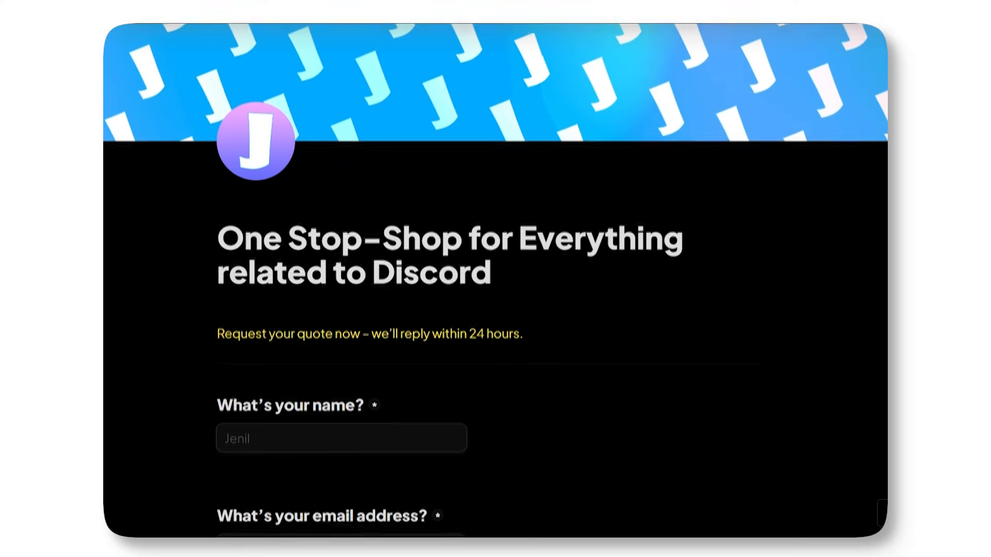
{"action": "scroll", "coordinate": [495, 280], "scroll_direction": "down", "scroll_amount": 5}
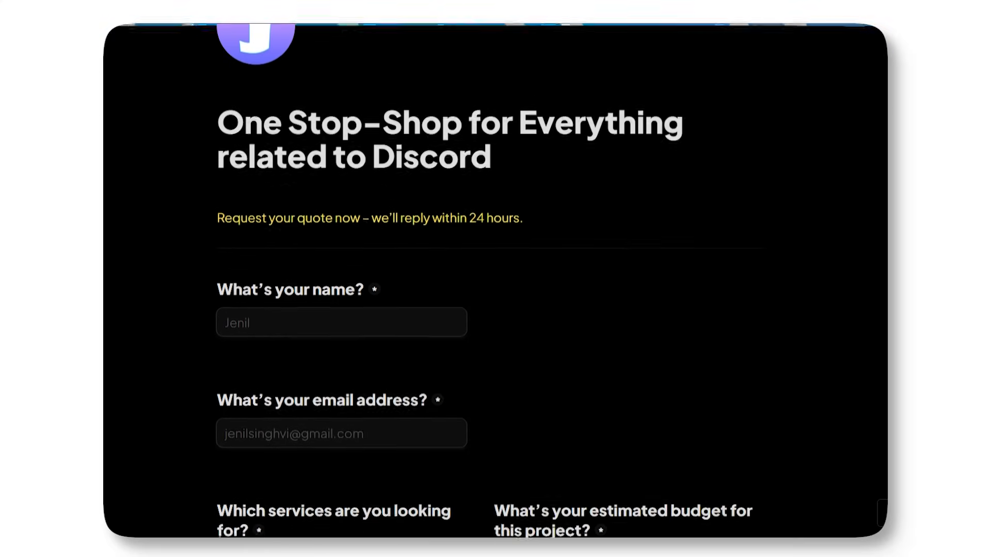
{"action": "scroll", "coordinate": [495, 281], "scroll_direction": "down", "scroll_amount": 5}
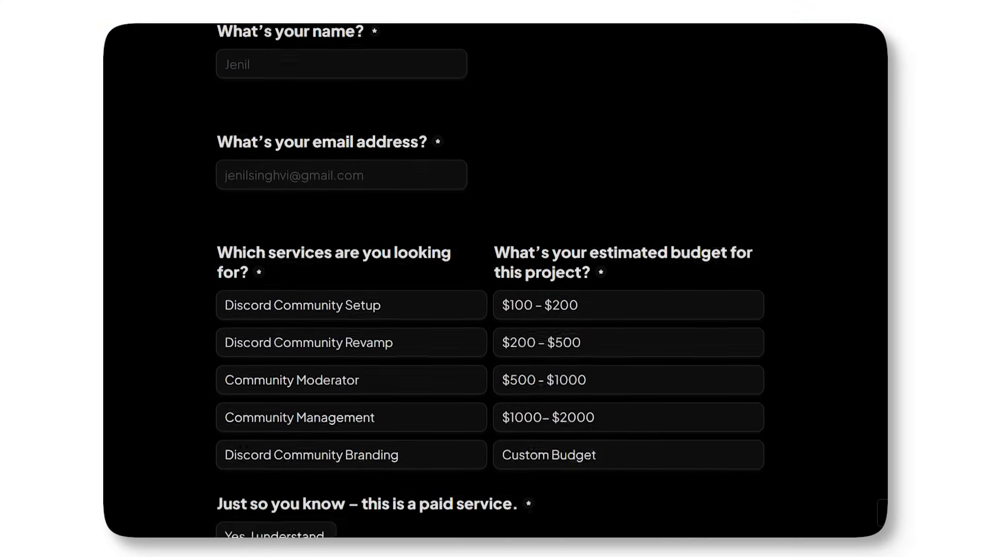
{"action": "scroll", "coordinate": [495, 281], "scroll_direction": "down", "scroll_amount": 5}
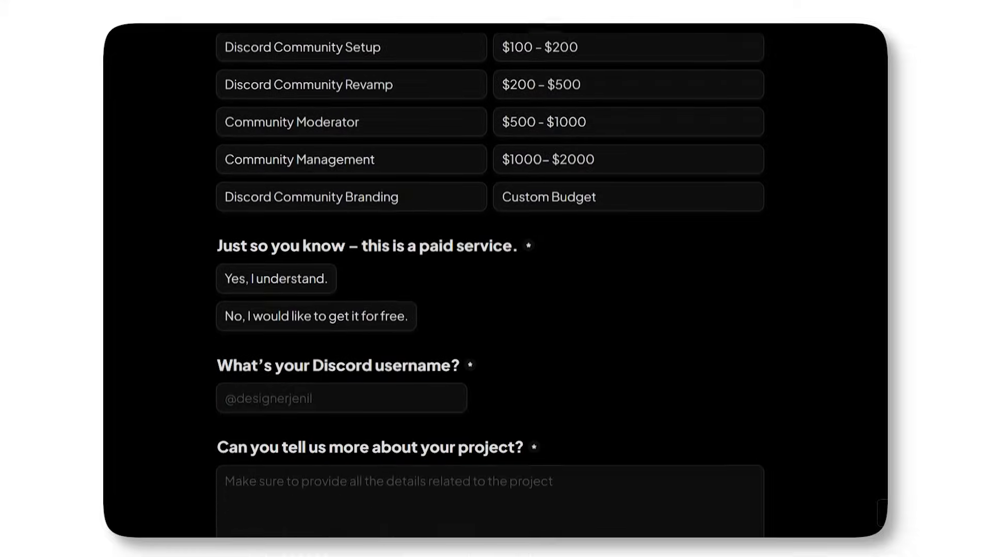
{"action": "scroll", "coordinate": [496, 280], "scroll_direction": "down", "scroll_amount": 2}
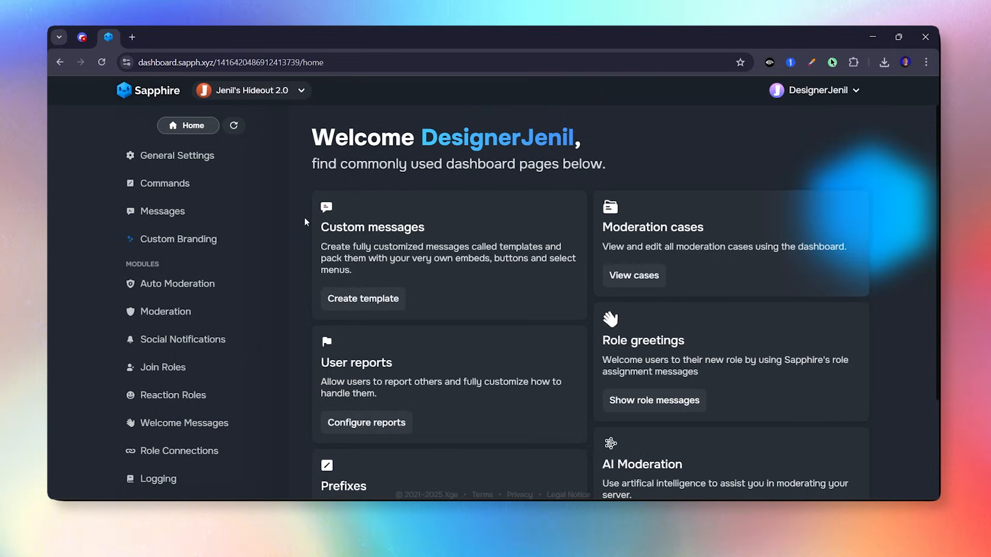
In Messages, create a new template named 'server rules'.
{"action": "left_click", "coordinate": [210, 220]}
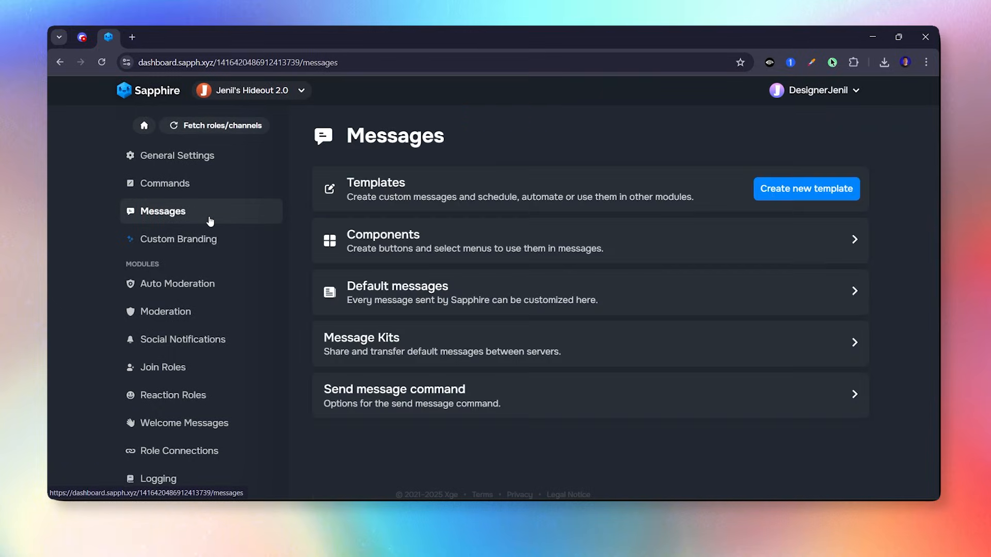
{"action": "left_click", "coordinate": [765, 188]}
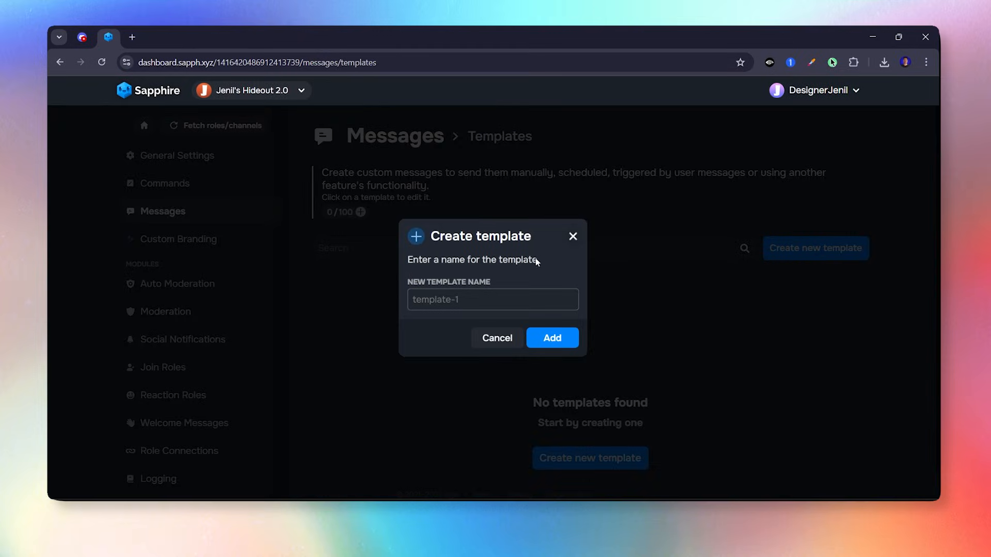
{"action": "type", "text": "server rules"}
{"action": "left_click", "coordinate": [548, 338]}
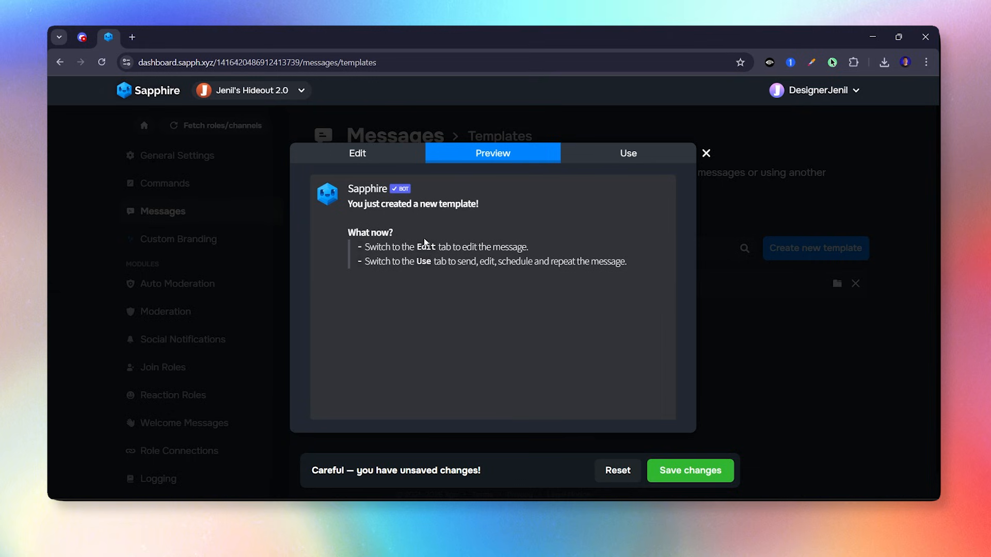
Look over the Edit, Preview and Use tabs, then clear the default sample message.
{"action": "left_click", "coordinate": [394, 154]}
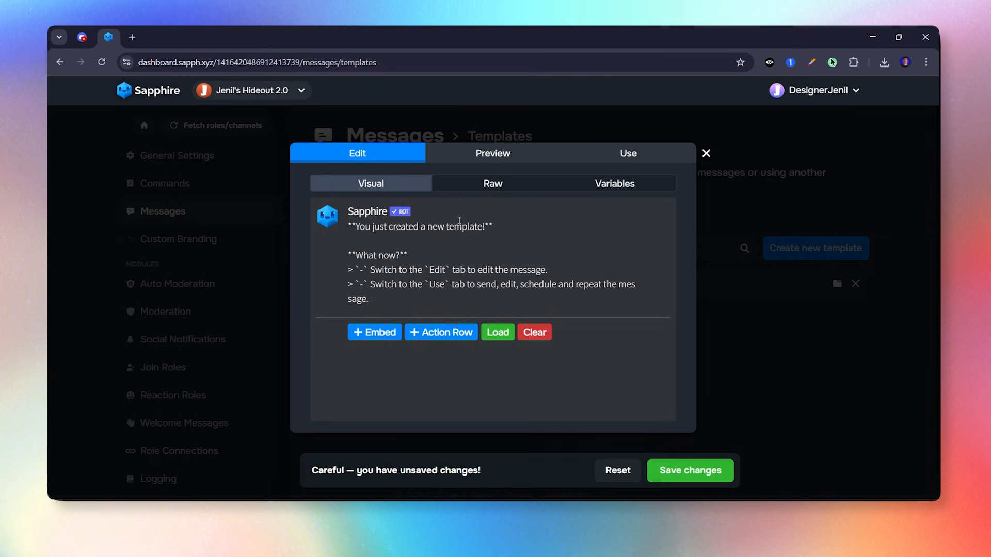
{"action": "left_click", "coordinate": [475, 153]}
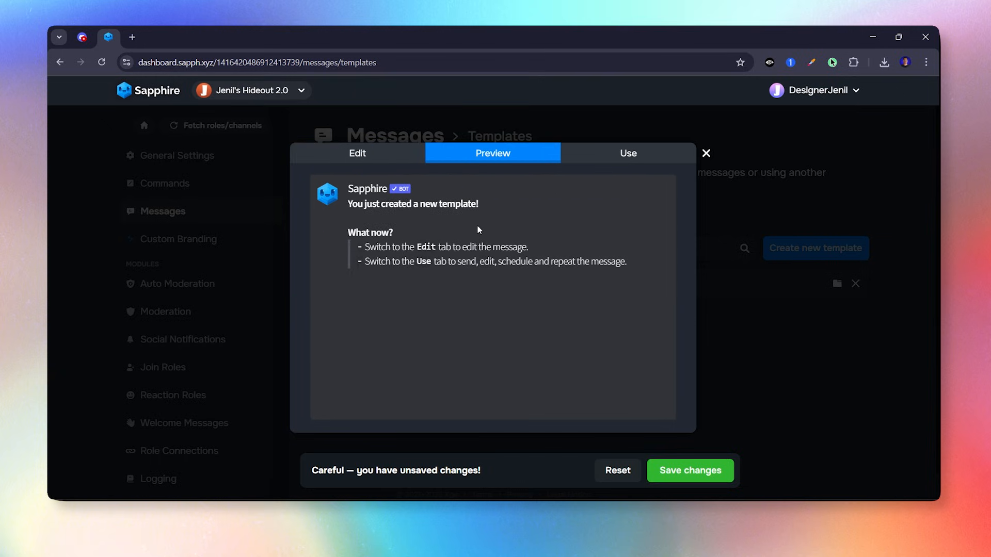
{"action": "left_click", "coordinate": [618, 160]}
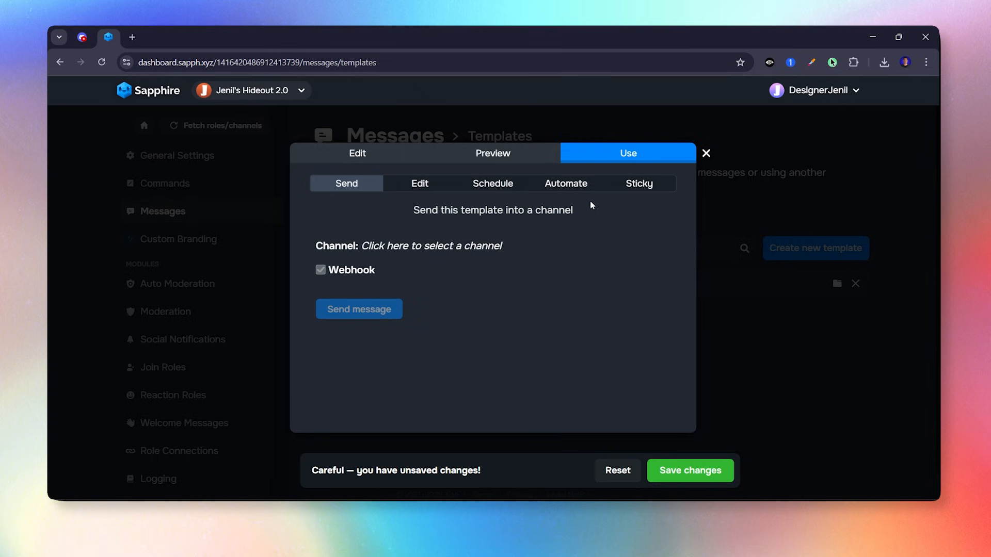
{"action": "left_click", "coordinate": [333, 155]}
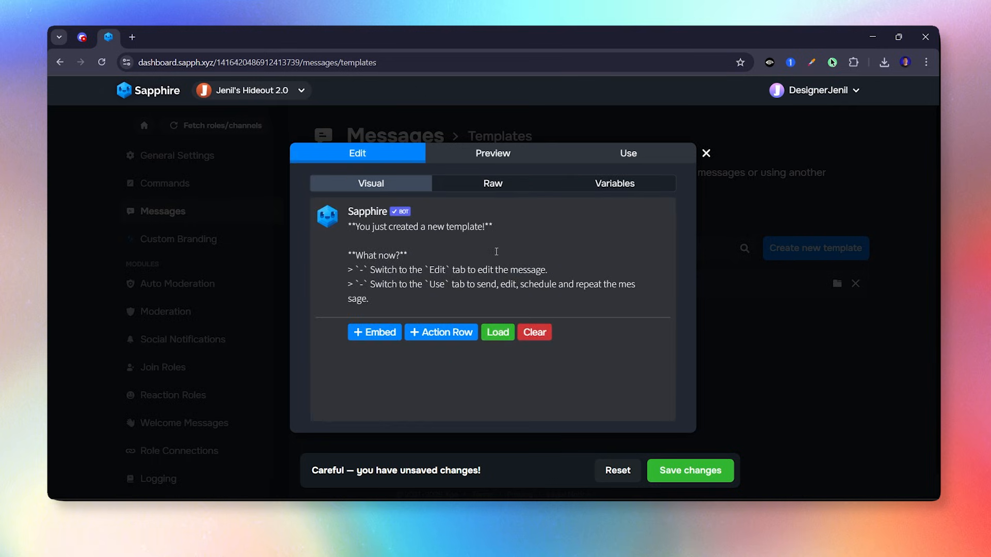
{"action": "left_click", "coordinate": [540, 339]}
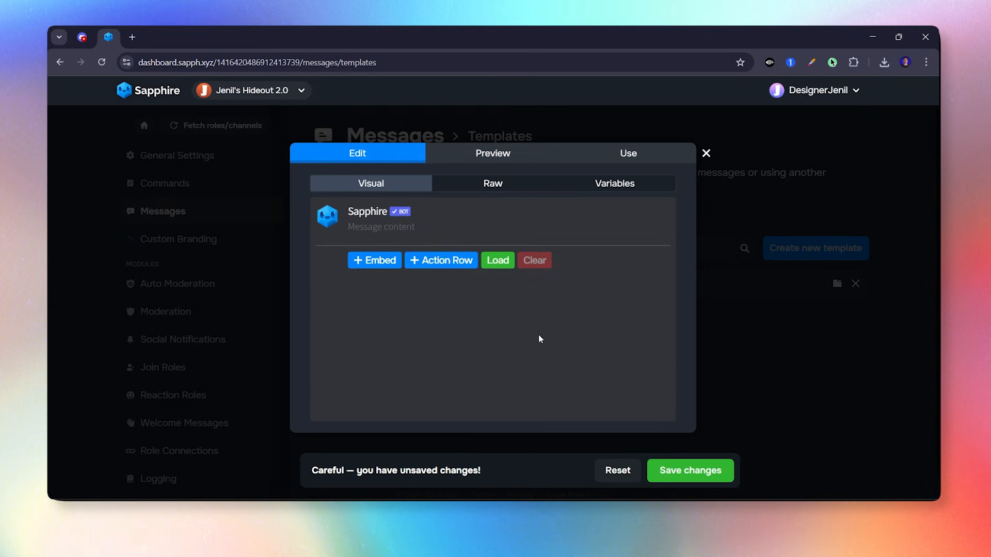
Add an embed and set its border colour to a pasted blue hex code.
{"action": "left_click", "coordinate": [396, 262]}
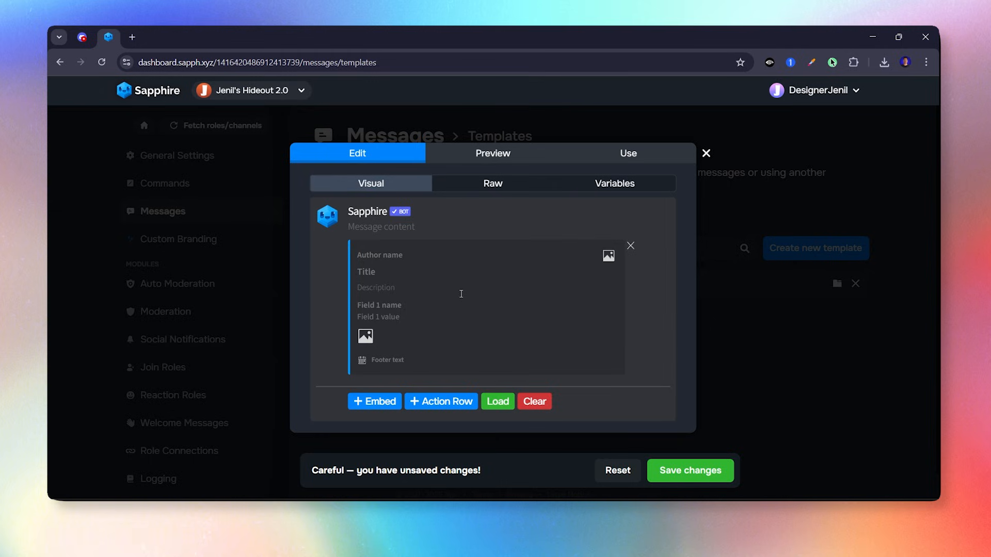
{"action": "left_click", "coordinate": [350, 293]}
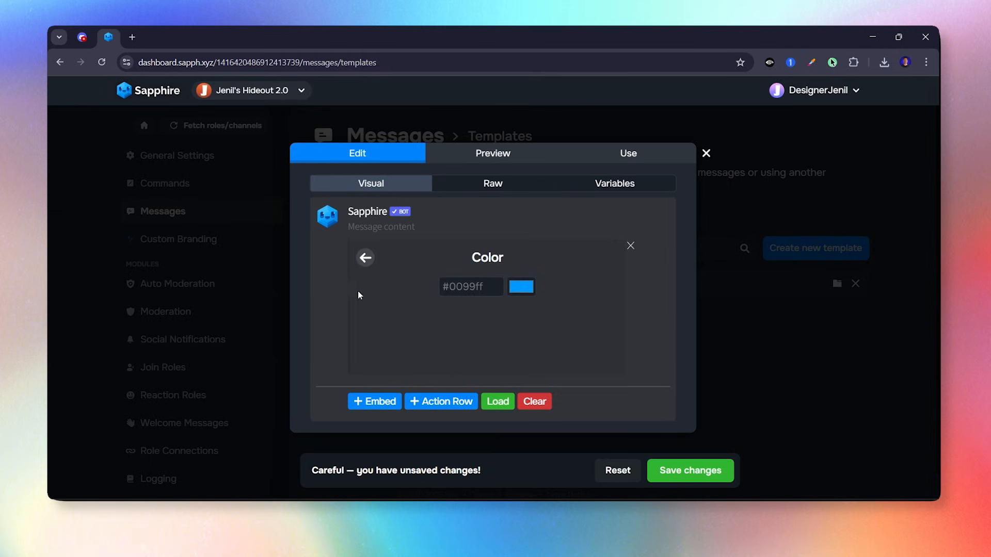
{"action": "left_click", "coordinate": [511, 289]}
{"action": "left_click", "coordinate": [609, 301]}
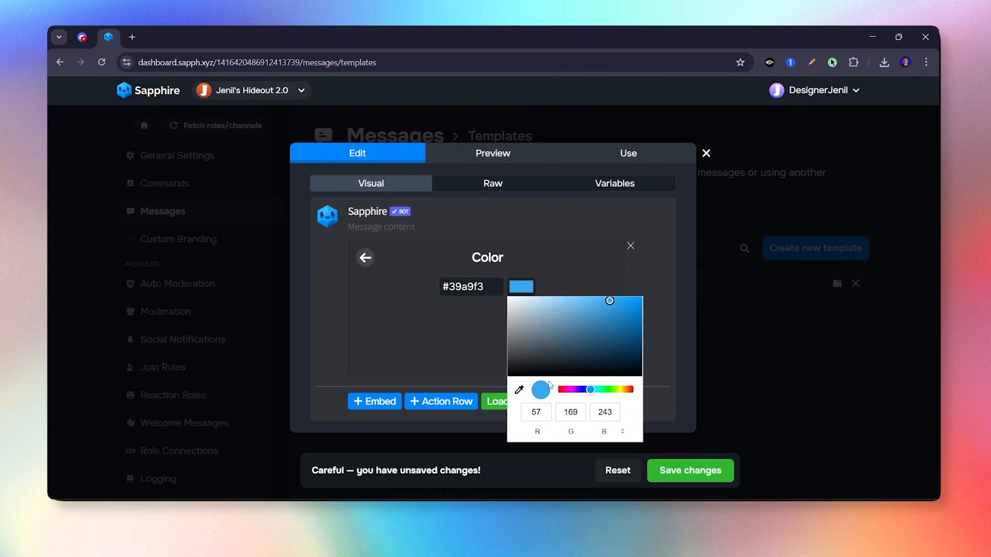
{"action": "left_click_drag", "start_coordinate": [592, 390], "coordinate": [661, 389]}
{"action": "left_click", "coordinate": [453, 347]}
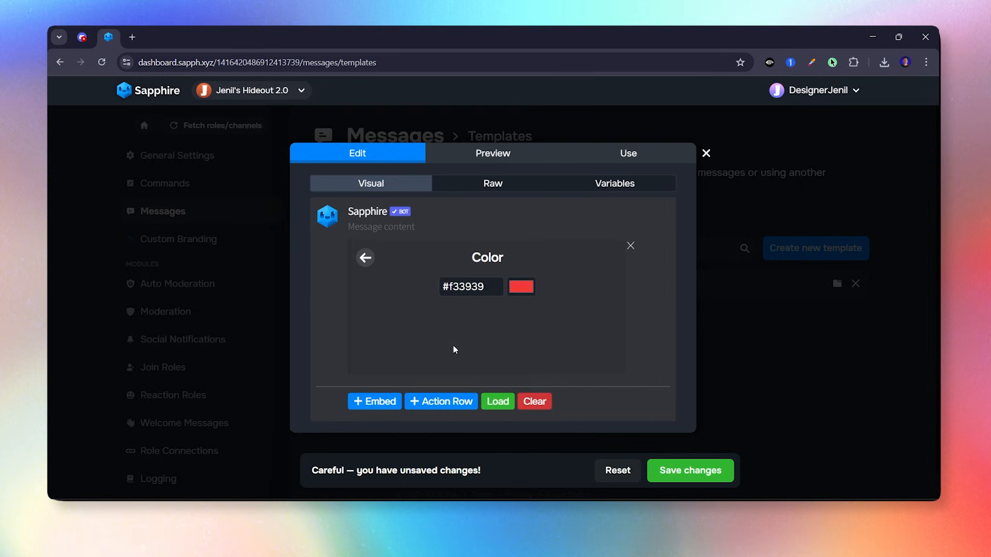
{"action": "left_click_drag", "start_coordinate": [499, 284], "coordinate": [440, 282]}
{"action": "type", "text": "#2b7bff"}
{"action": "left_click", "coordinate": [365, 258]}
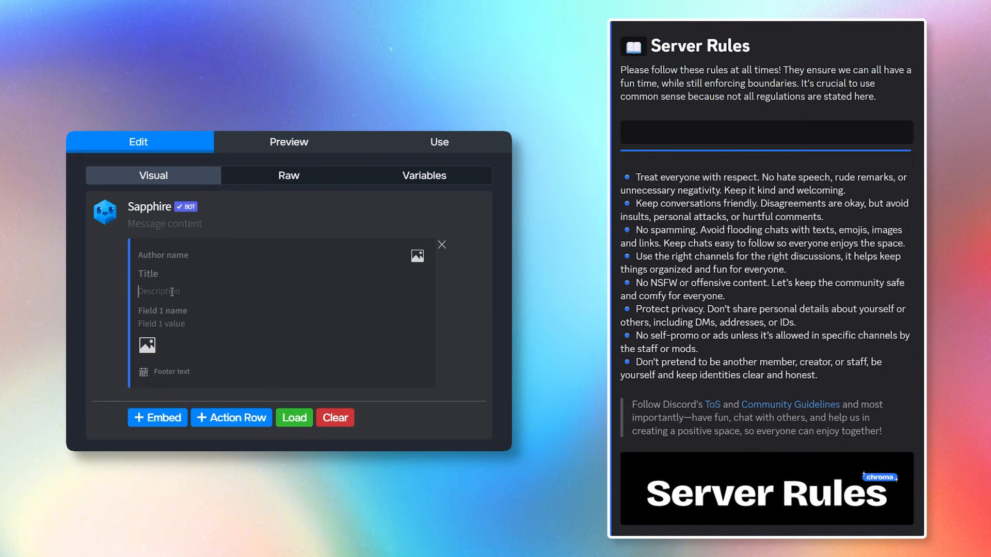
Paste the full Server Rules text into the embed description.
{"action": "left_click", "coordinate": [172, 292]}
{"action": "key", "text": "ctrl+v"}
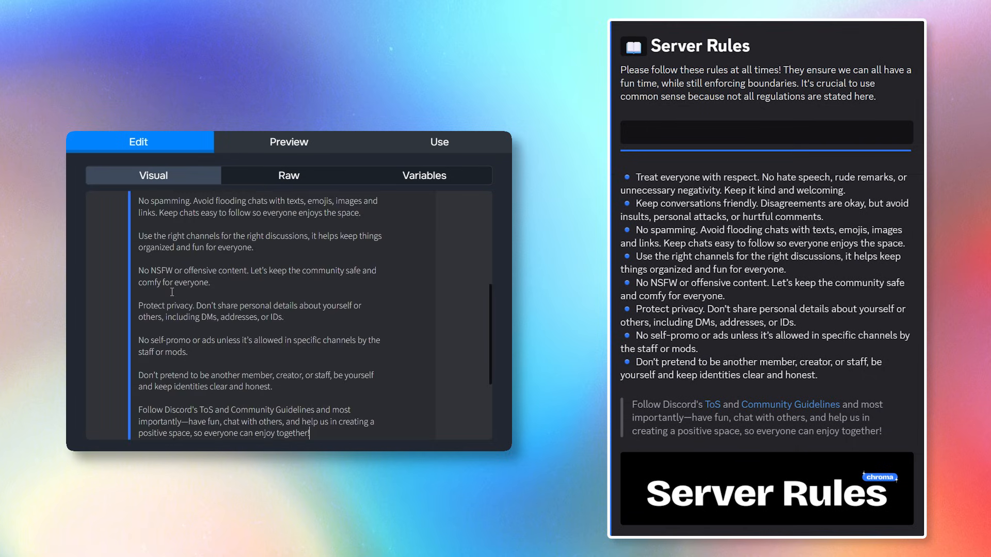
{"action": "scroll", "coordinate": [172, 292], "scroll_direction": "up", "scroll_amount": 5}
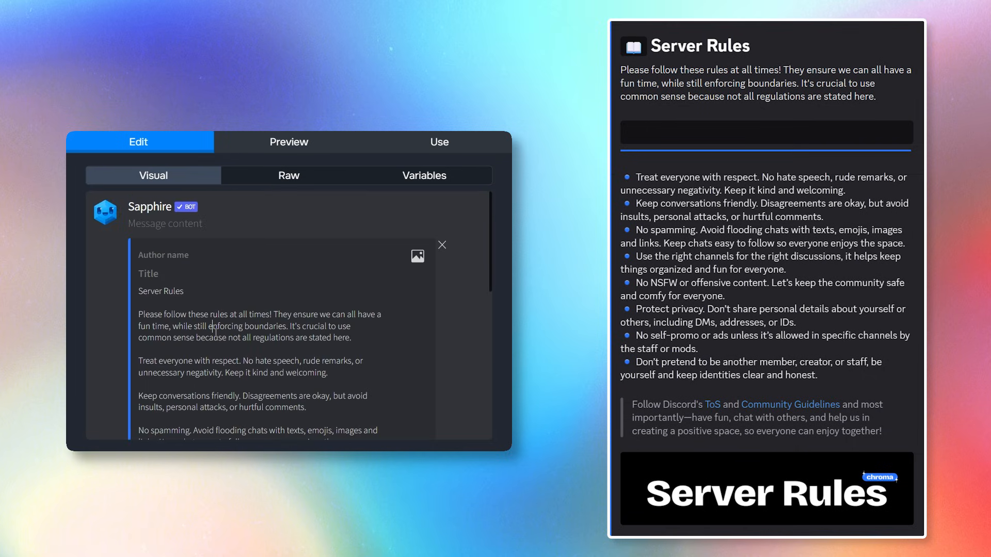
Prefix the Server Rules line with '#' and a backtick-wrapped open-book emoji, then preview it.
{"action": "left_click", "coordinate": [139, 292]}
{"action": "type", "text": "#"}
{"action": "key", "text": "super+period"}
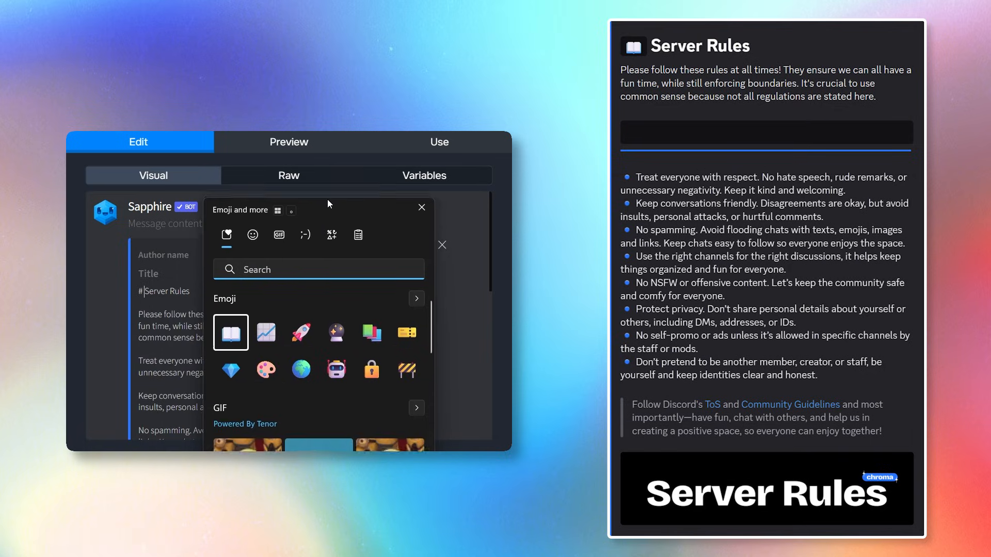
{"action": "left_click_drag", "start_coordinate": [327, 199], "coordinate": [330, 183]}
{"action": "type", "text": "b"}
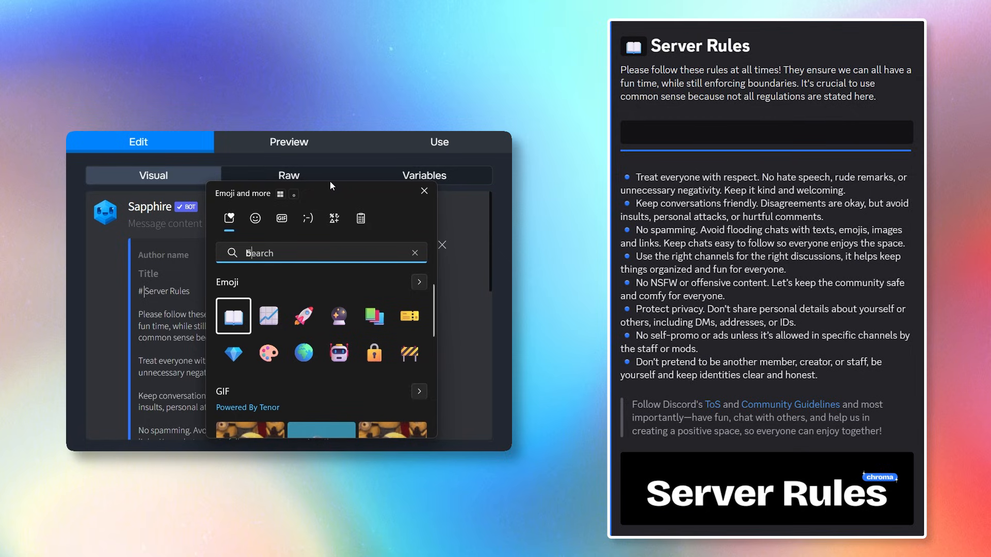
{"action": "type", "text": "ook"}
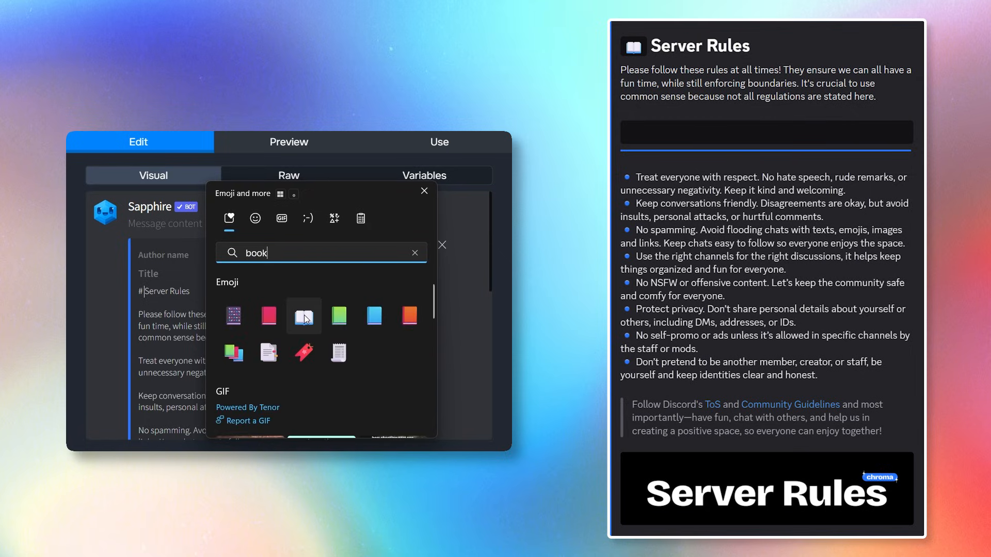
{"action": "left_click", "coordinate": [306, 318]}
{"action": "left_click", "coordinate": [169, 306]}
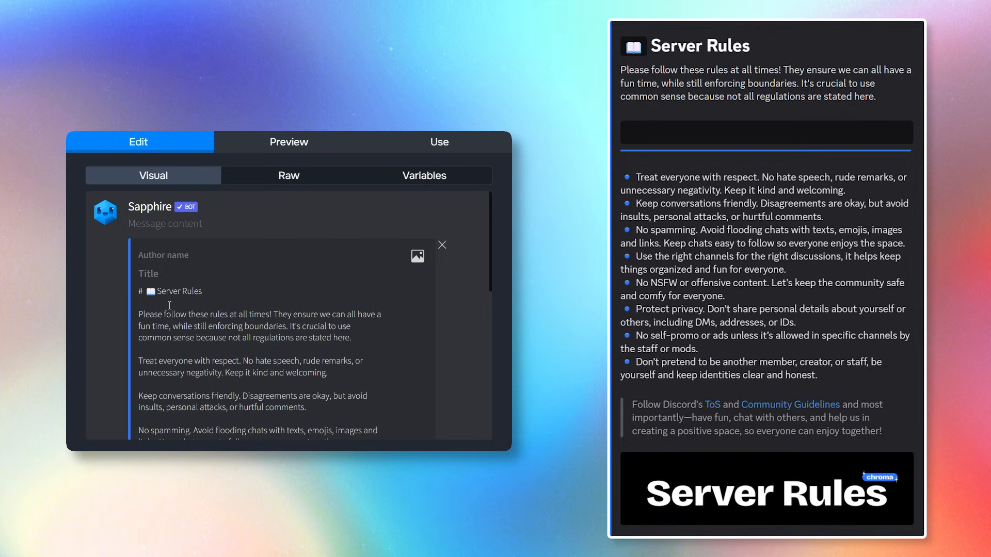
{"action": "type", "text": "`"}
{"action": "left_click", "coordinate": [147, 292]}
{"action": "type", "text": "`"}
{"action": "left_click", "coordinate": [169, 294]}
{"action": "left_click", "coordinate": [288, 142]}
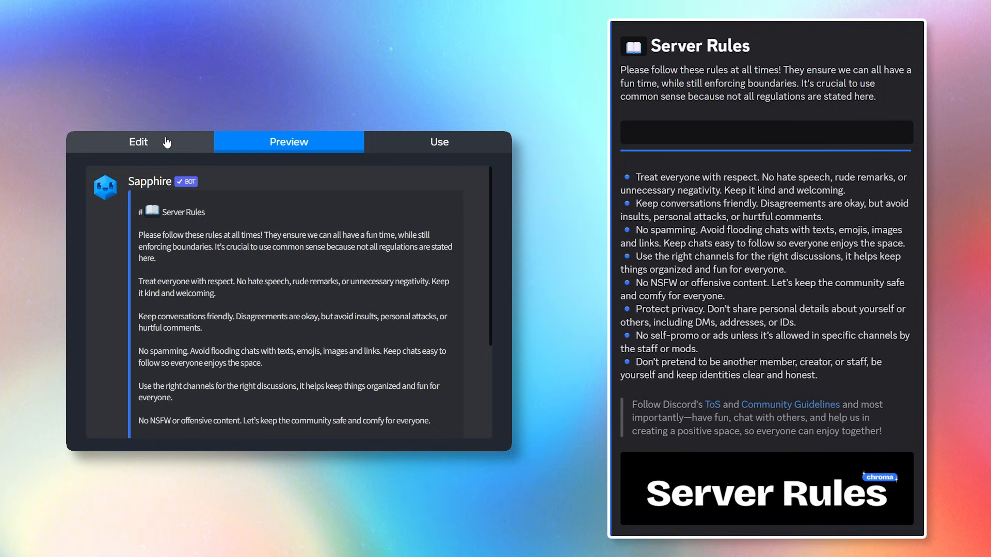
Remove the blank line under the title and add an empty ``` ``` code-block bar after the intro.
{"action": "left_click", "coordinate": [139, 142]}
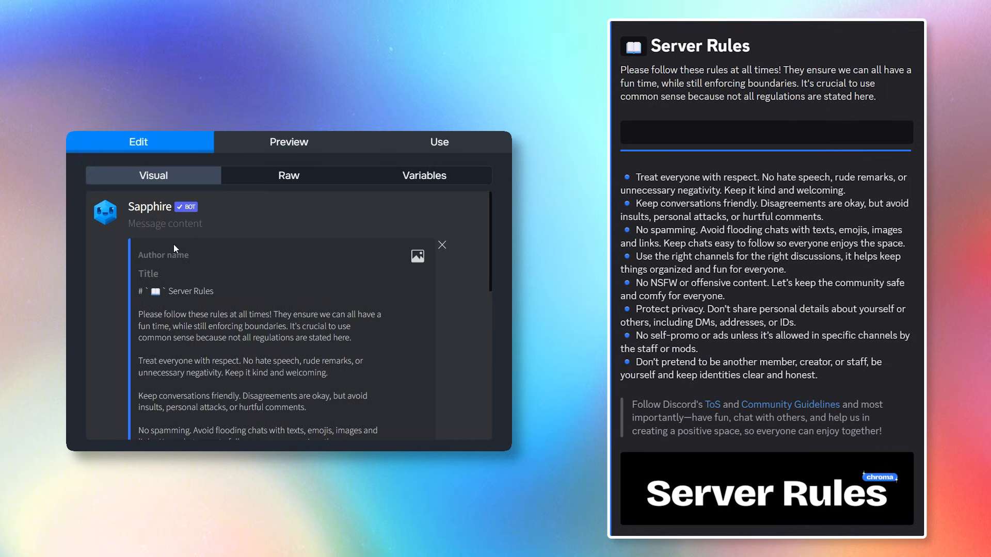
{"action": "left_click", "coordinate": [166, 307]}
{"action": "key", "text": "BackSpace"}
{"action": "left_click", "coordinate": [150, 340]}
{"action": "key", "text": "Return"}
{"action": "key", "text": "Return"}
{"action": "left_click", "coordinate": [172, 346]}
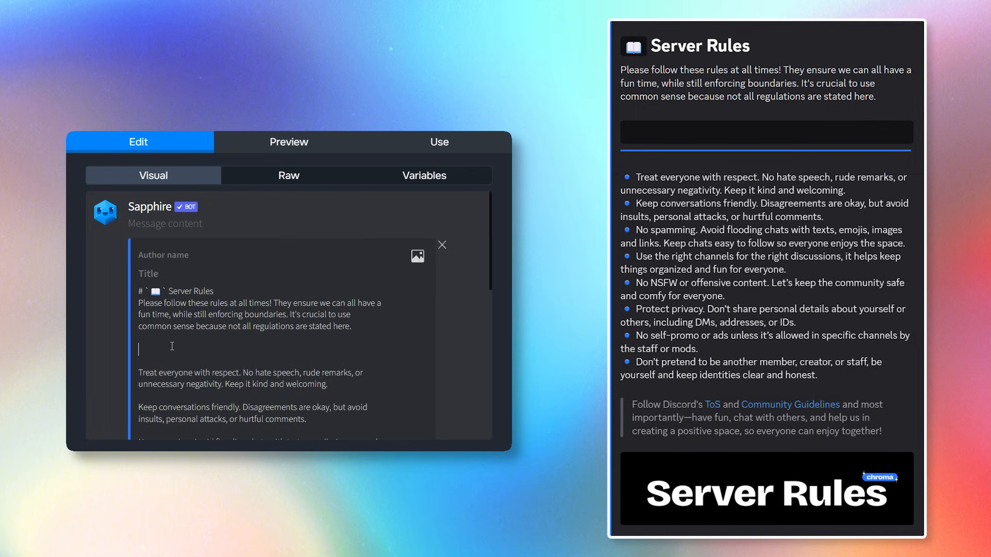
{"action": "type", "text": "``````"}
{"action": "left_click", "coordinate": [272, 147]}
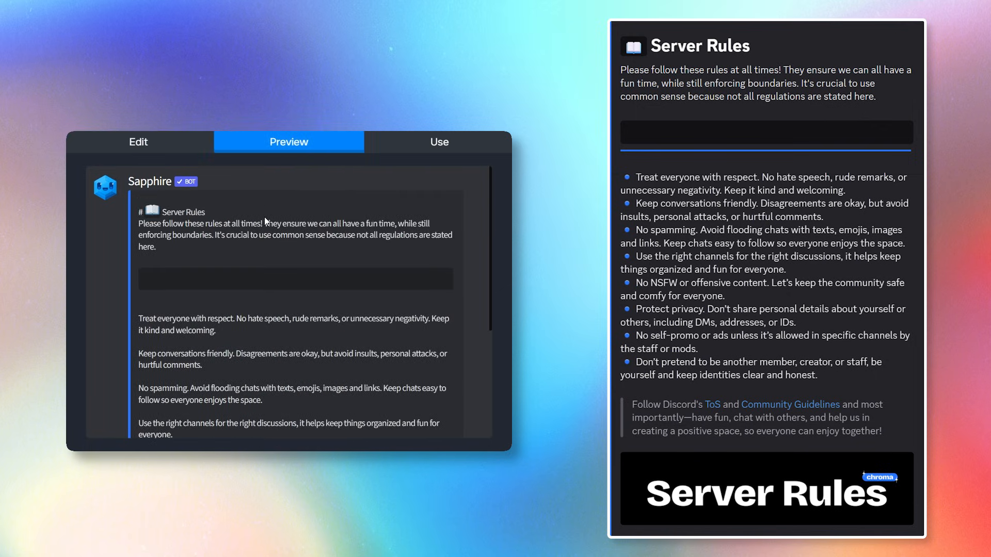
{"action": "left_click", "coordinate": [166, 149]}
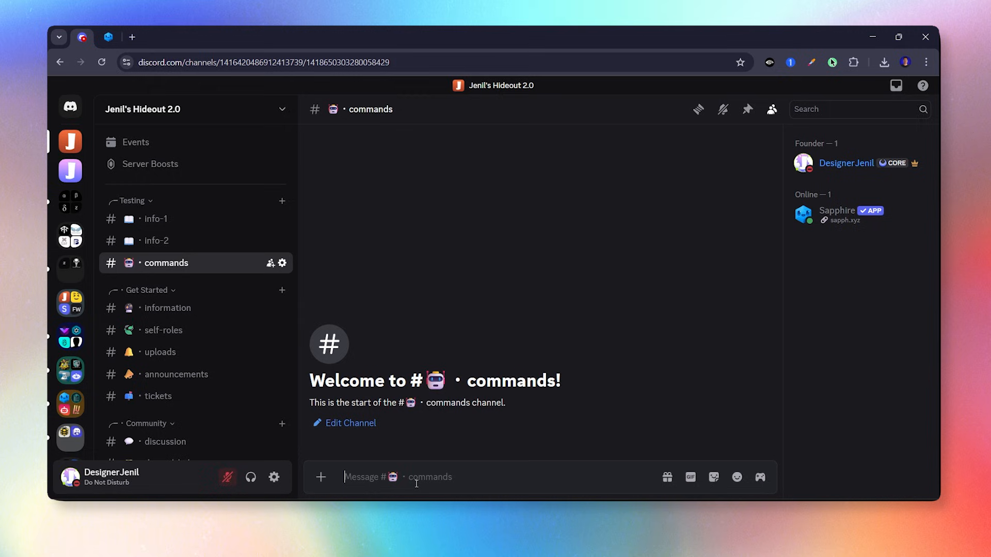
Send the :div: emoji with a leading backslash and select its raw <:div:…> code.
{"action": "left_click", "coordinate": [738, 477]}
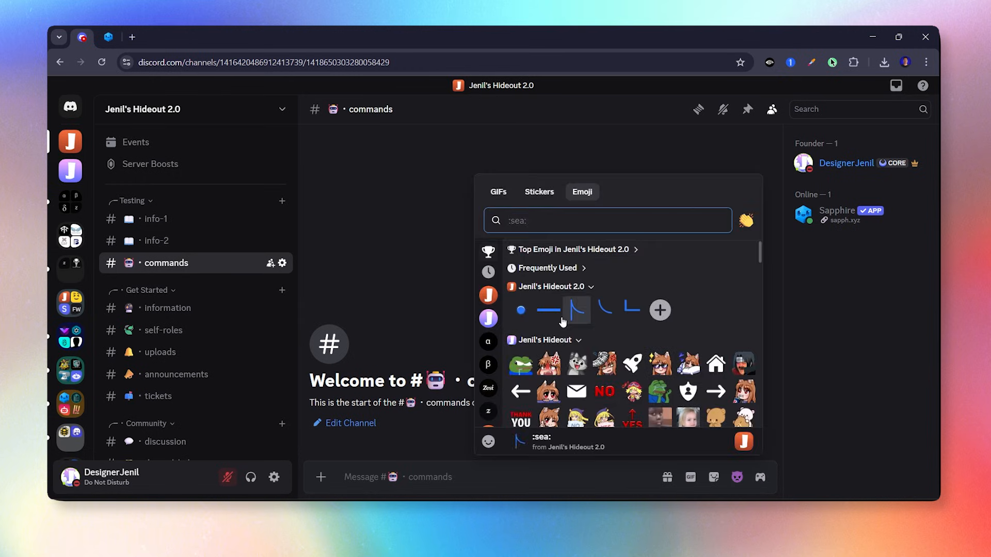
{"action": "left_click", "coordinate": [549, 311]}
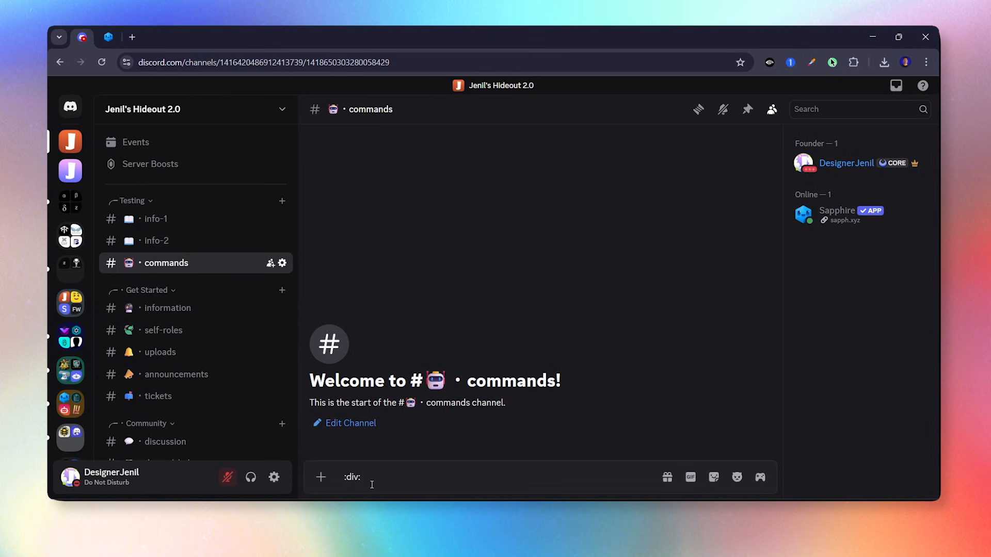
{"action": "key", "text": "Home"}
{"action": "type", "text": "\\"}
{"action": "key", "text": "Return"}
{"action": "left_click_drag", "start_coordinate": [475, 445], "coordinate": [334, 438]}
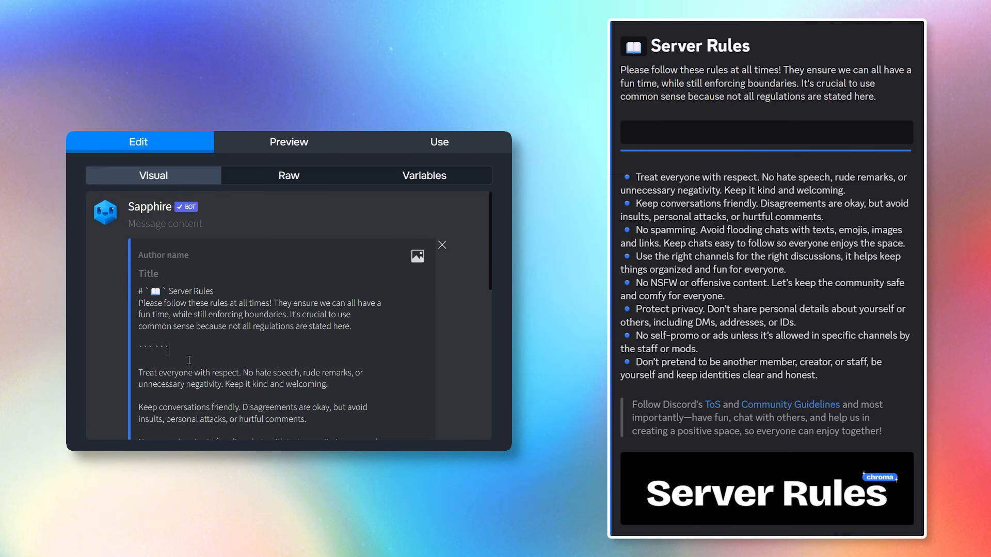
Paste the <:div:…> code repeatedly after the backticks, checking the line length in Preview.
{"action": "key", "text": "ctrl+v"}
{"action": "key", "text": "ctrl+v"}
{"action": "key", "text": "ctrl+v"}
{"action": "key", "text": "ctrl+v"}
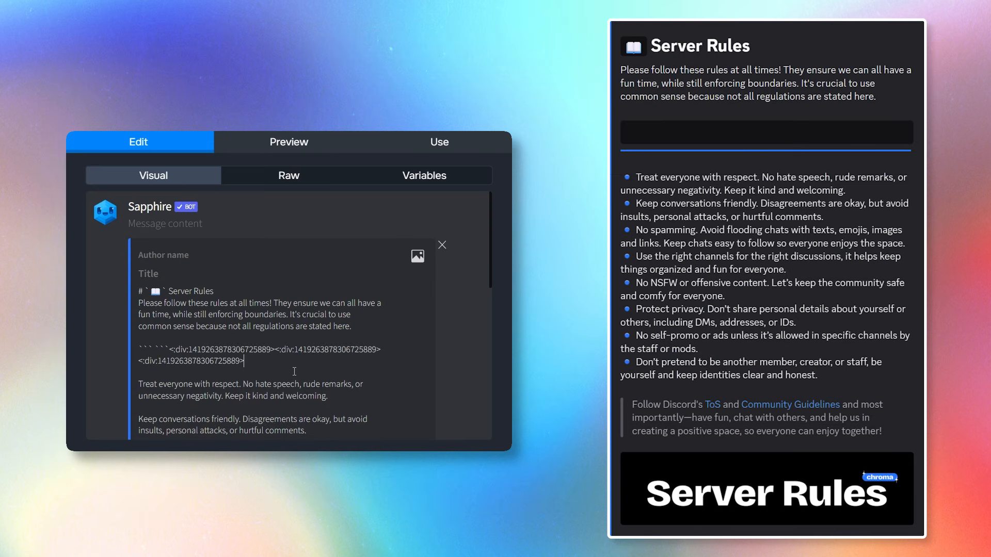
{"action": "left_click", "coordinate": [289, 150]}
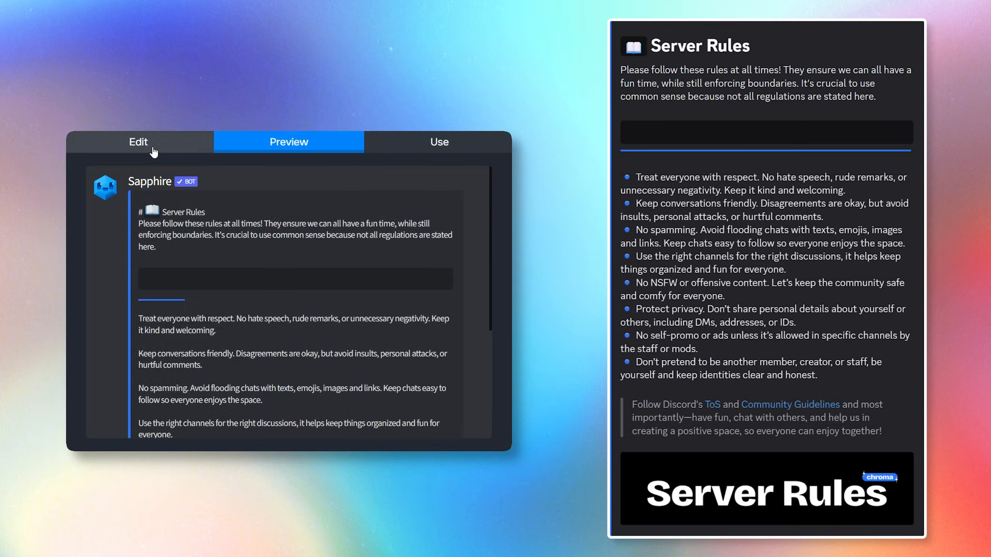
{"action": "left_click", "coordinate": [139, 141]}
{"action": "scroll", "coordinate": [322, 251], "scroll_direction": "down", "scroll_amount": 3}
{"action": "scroll", "coordinate": [323, 251], "scroll_direction": "up", "scroll_amount": 1}
{"action": "left_click", "coordinate": [352, 298]}
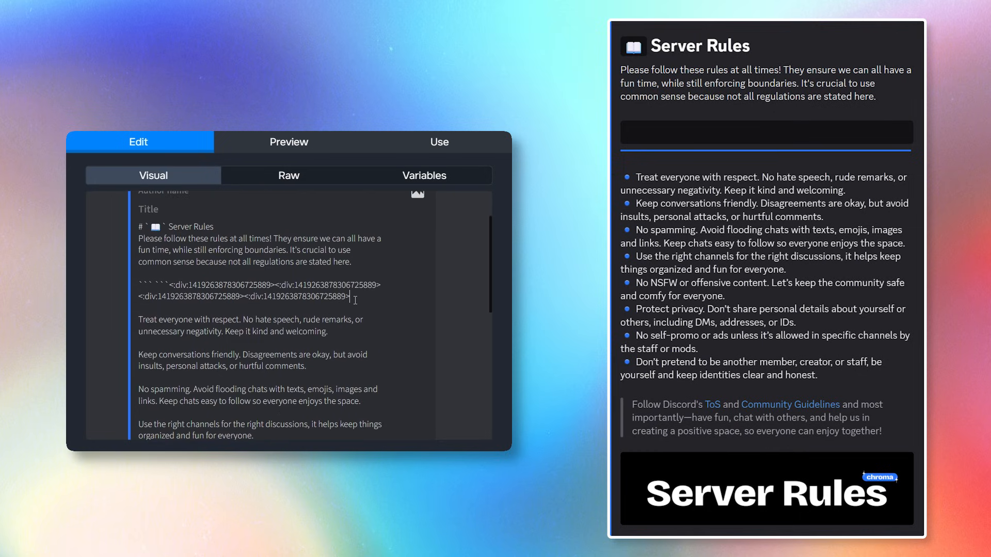
{"action": "key", "text": "ctrl+v"}
{"action": "key", "text": "ctrl+v"}
{"action": "key", "text": "ctrl+v"}
{"action": "key", "text": "ctrl+v"}
{"action": "key", "text": "ctrl+v"}
{"action": "key", "text": "ctrl+v"}
{"action": "key", "text": "ctrl+v"}
{"action": "key", "text": "ctrl+v"}
{"action": "key", "text": "ctrl+v"}
{"action": "key", "text": "ctrl+v"}
{"action": "key", "text": "ctrl+v"}
{"action": "key", "text": "ctrl+v"}
{"action": "key", "text": "ctrl+v"}
{"action": "key", "text": "ctrl+v"}
{"action": "key", "text": "ctrl+v"}
{"action": "key", "text": "ctrl+v"}
{"action": "left_click", "coordinate": [289, 142]}
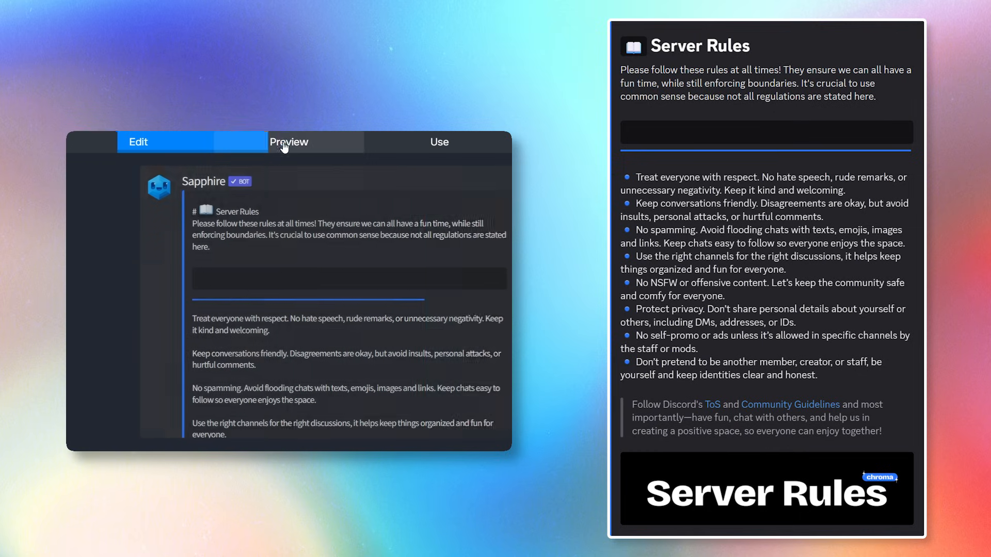
{"action": "left_click", "coordinate": [139, 142]}
{"action": "scroll", "coordinate": [291, 310], "scroll_direction": "down", "scroll_amount": 3}
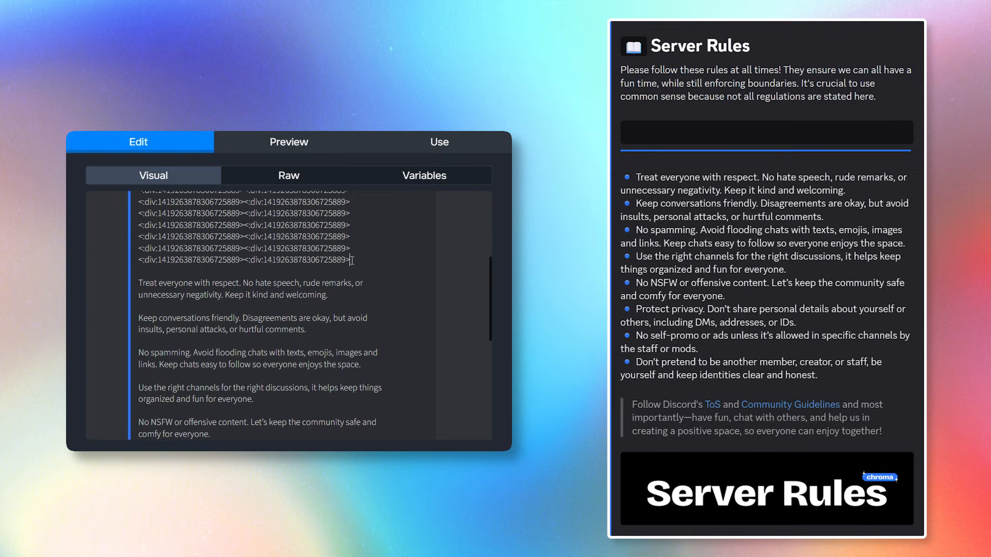
{"action": "scroll", "coordinate": [299, 233], "scroll_direction": "up", "scroll_amount": 1}
{"action": "left_click", "coordinate": [289, 142]}
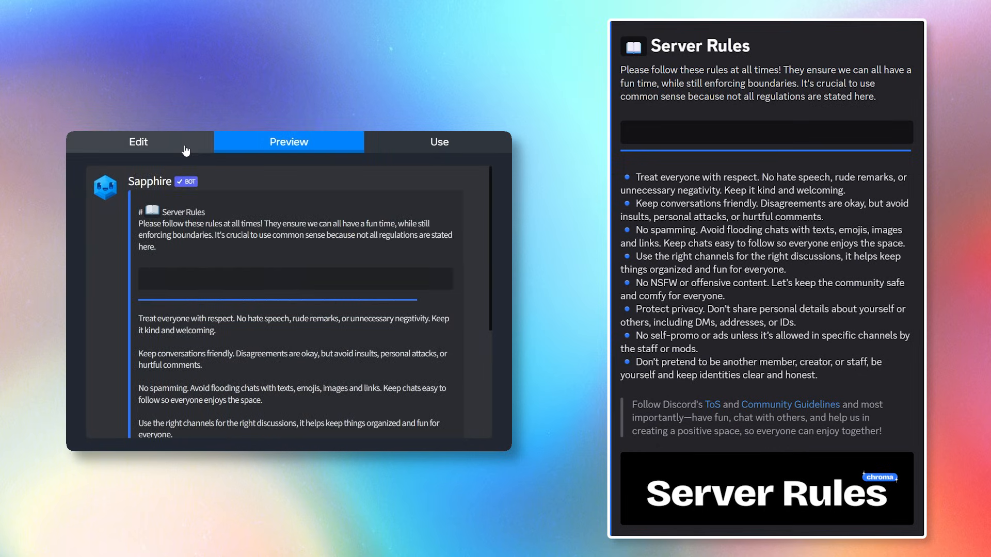
{"action": "left_click", "coordinate": [139, 142]}
Add another run of divider codes, then delete the surplus so the line fits the embed width.
{"action": "scroll", "coordinate": [300, 297], "scroll_direction": "down", "scroll_amount": 3}
{"action": "key", "text": "ctrl+v"}
{"action": "key", "text": "ctrl+v"}
{"action": "key", "text": "ctrl+v"}
{"action": "key", "text": "ctrl+v"}
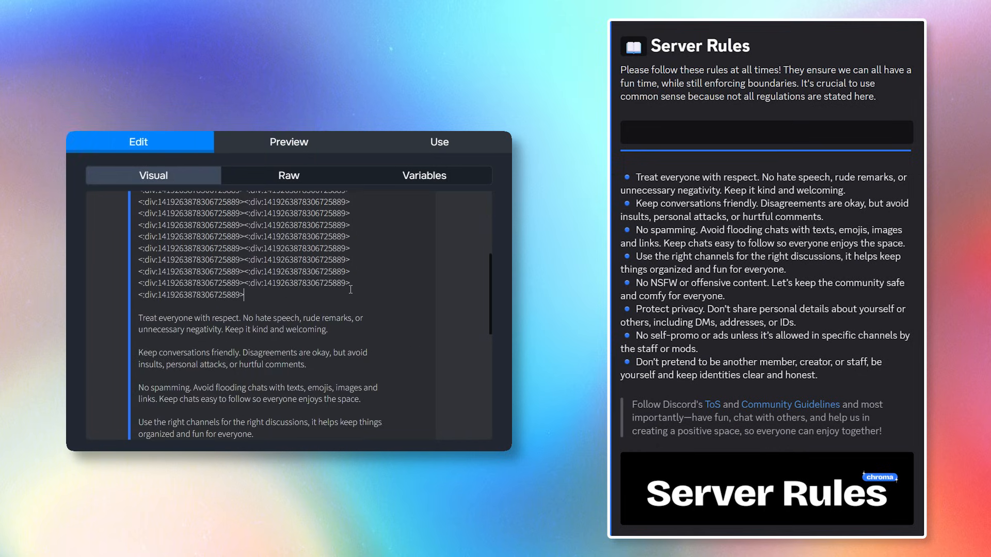
{"action": "left_click", "coordinate": [289, 143]}
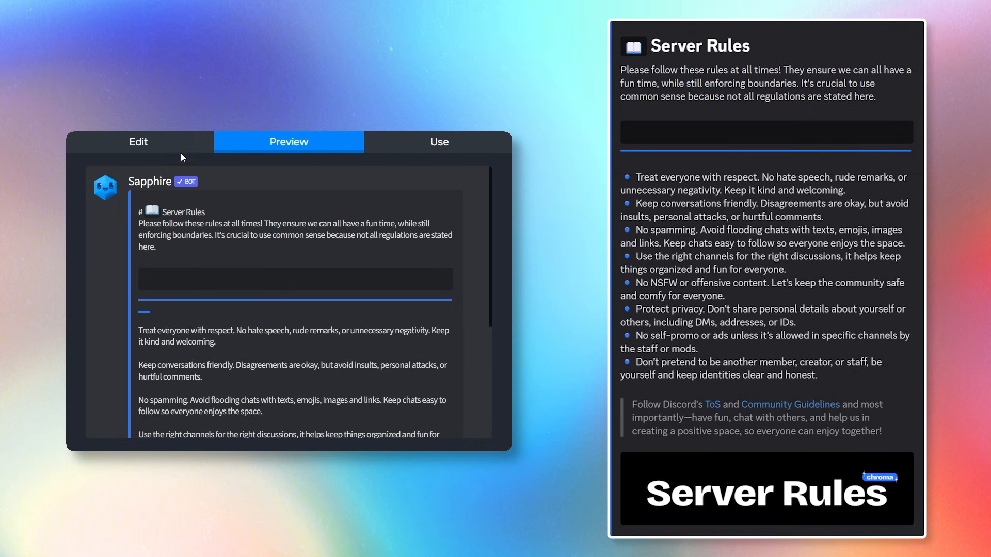
{"action": "left_click", "coordinate": [139, 142]}
{"action": "scroll", "coordinate": [265, 332], "scroll_direction": "down", "scroll_amount": 4}
{"action": "left_click_drag", "start_coordinate": [350, 307], "coordinate": [243, 307]}
{"action": "key", "text": "BackSpace"}
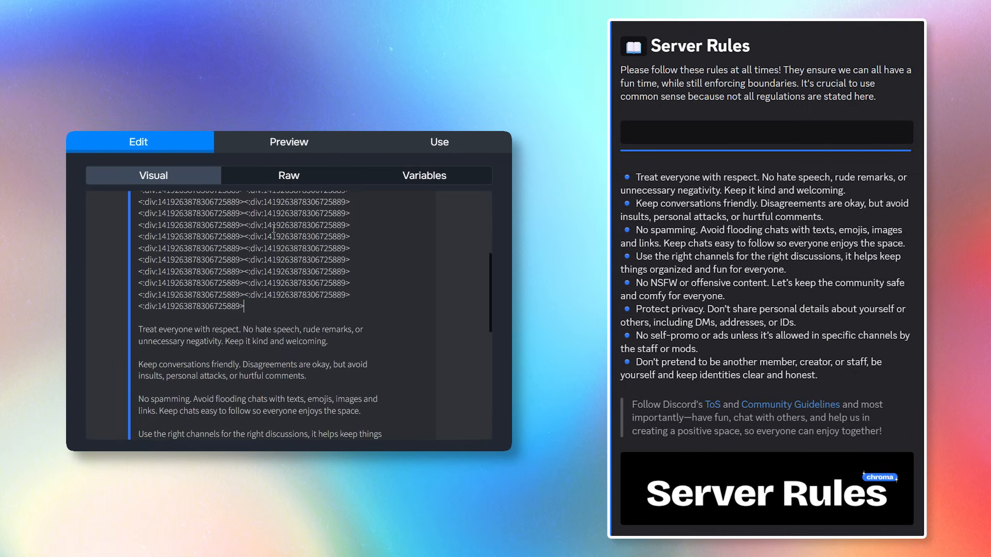
{"action": "left_click", "coordinate": [276, 150]}
{"action": "left_click", "coordinate": [142, 152]}
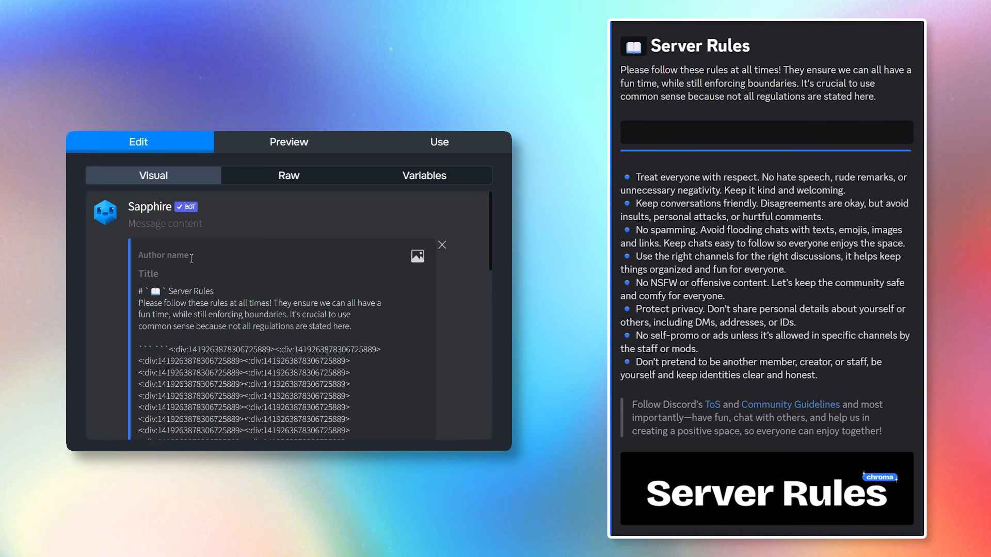
{"action": "scroll", "coordinate": [265, 332], "scroll_direction": "down", "scroll_amount": 4}
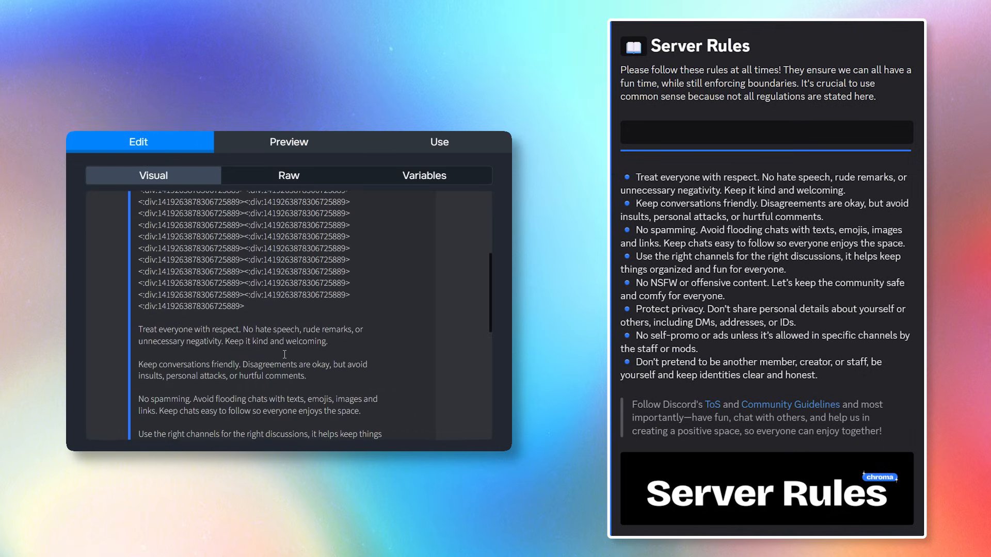
{"action": "scroll", "coordinate": [284, 354], "scroll_direction": "down", "scroll_amount": 1}
Put the blue bp bullet emoji code before each rule, from Keep conversations to No self-promo.
{"action": "key", "text": "ctrl+v"}
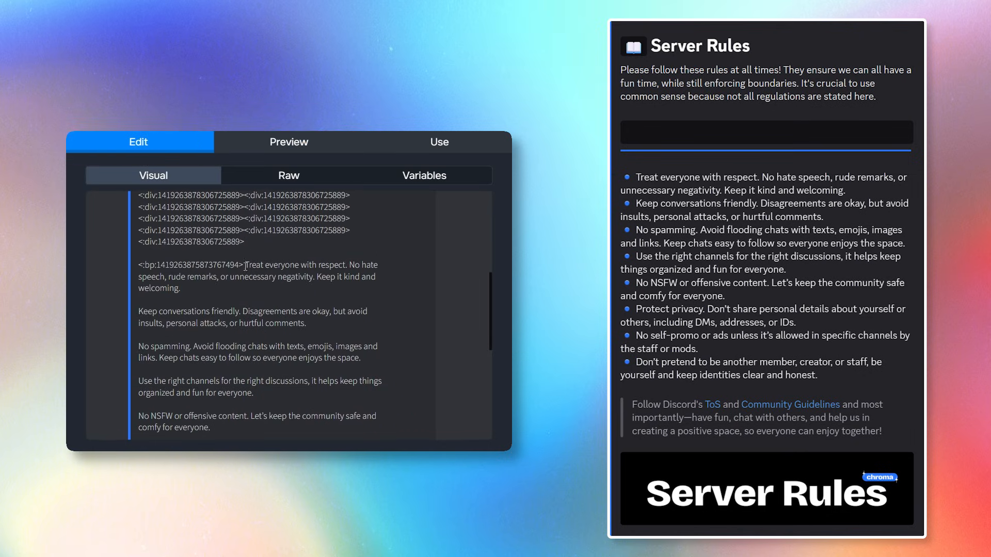
{"action": "left_click_drag", "start_coordinate": [245, 265], "coordinate": [139, 266]}
{"action": "key", "text": "ctrl+c"}
{"action": "left_click", "coordinate": [139, 311]}
{"action": "key", "text": "ctrl+v"}
{"action": "left_click", "coordinate": [139, 357]}
{"action": "key", "text": "ctrl+v"}
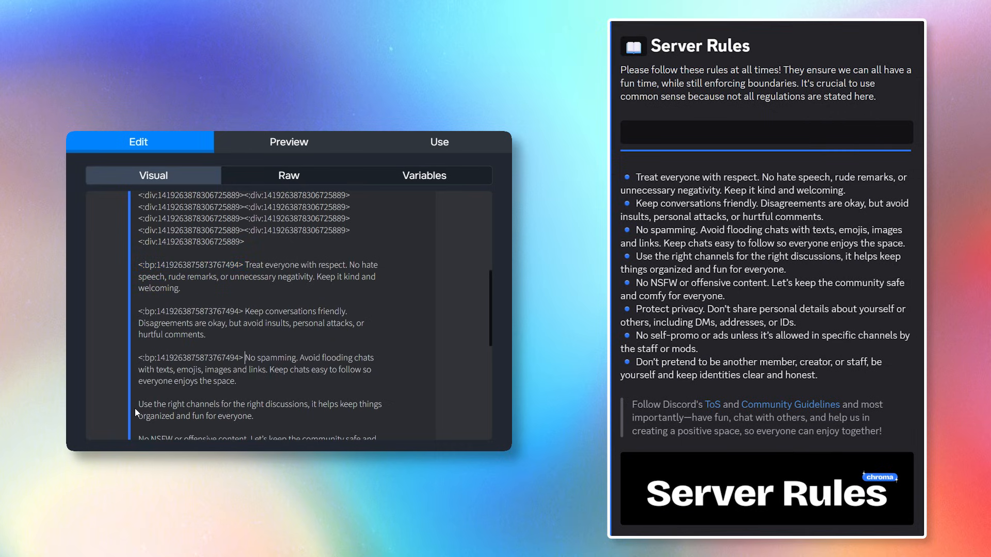
{"action": "left_click", "coordinate": [138, 404]}
{"action": "key", "text": "ctrl+v"}
{"action": "scroll", "coordinate": [139, 377], "scroll_direction": "down", "scroll_amount": 1}
{"action": "left_click", "coordinate": [139, 377]}
{"action": "key", "text": "ctrl+v"}
{"action": "left_click", "coordinate": [139, 409]}
{"action": "key", "text": "ctrl+v"}
{"action": "scroll", "coordinate": [139, 409], "scroll_direction": "down", "scroll_amount": 1}
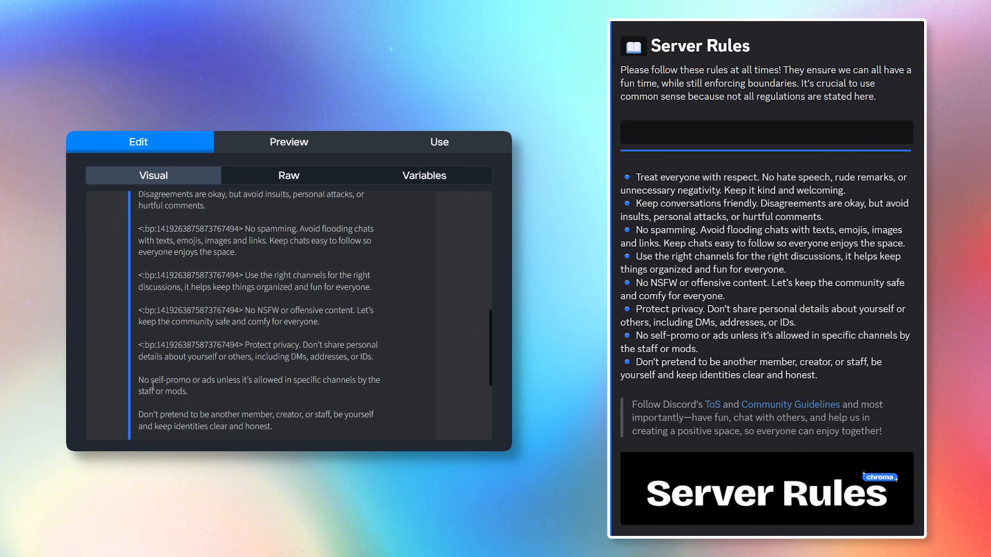
{"action": "left_click", "coordinate": [139, 380]}
{"action": "key", "text": "ctrl+v"}
{"action": "key", "text": "ctrl+v"}
{"action": "scroll", "coordinate": [178, 395], "scroll_direction": "down", "scroll_amount": 2}
{"action": "scroll", "coordinate": [160, 350], "scroll_direction": "up", "scroll_amount": 5}
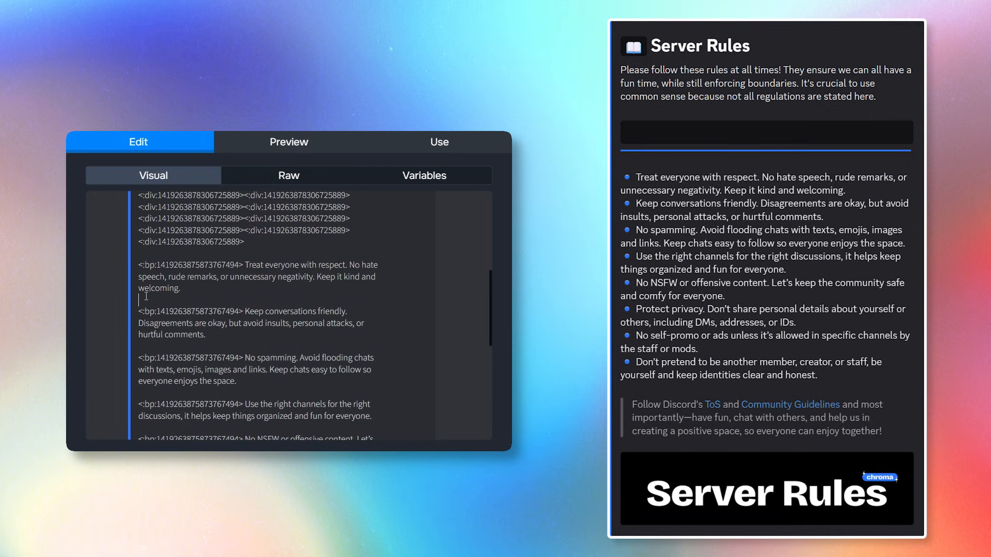
Delete the blank lines between the rules so they form a tight list.
{"action": "key", "text": "BackSpace"}
{"action": "left_click", "coordinate": [147, 334]}
{"action": "key", "text": "BackSpace"}
{"action": "left_click", "coordinate": [149, 372]}
{"action": "key", "text": "BackSpace"}
{"action": "left_click", "coordinate": [149, 394]}
{"action": "key", "text": "BackSpace"}
{"action": "left_click", "coordinate": [150, 416]}
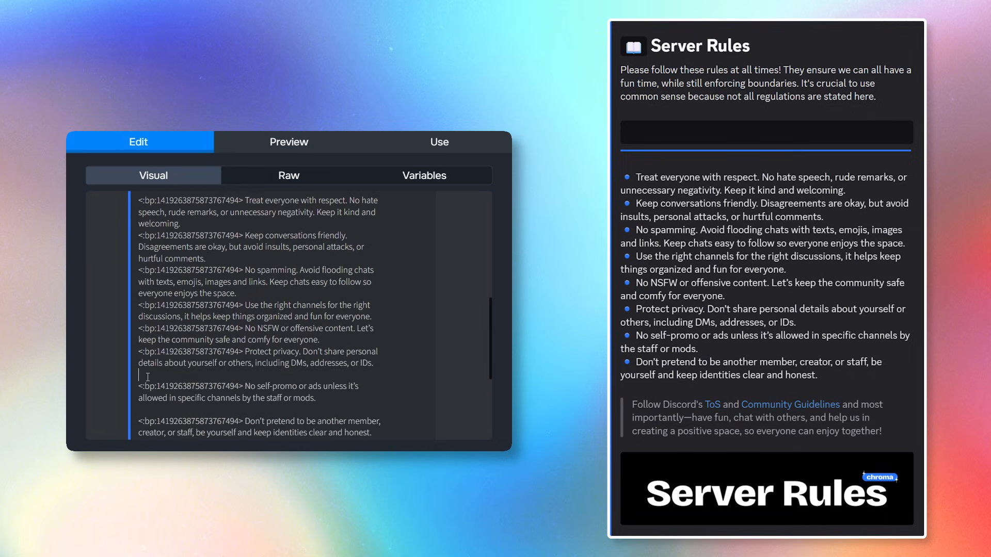
{"action": "key", "text": "BackSpace"}
{"action": "left_click", "coordinate": [160, 398]}
{"action": "key", "text": "BackSpace"}
{"action": "scroll", "coordinate": [160, 397], "scroll_direction": "down", "scroll_amount": 2}
{"action": "scroll", "coordinate": [160, 398], "scroll_direction": "up", "scroll_amount": 1}
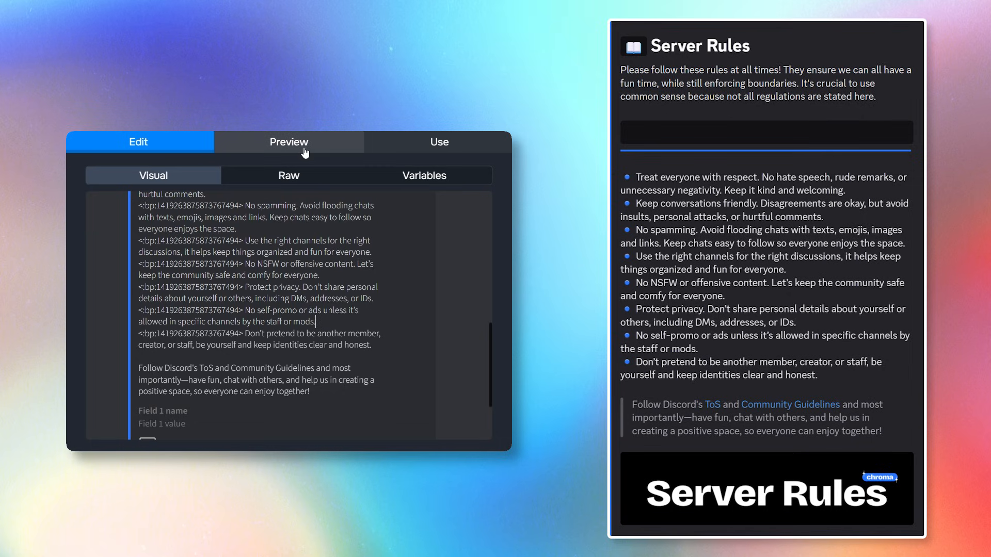
Preview the bulleted rules list, then return to editing the embed.
{"action": "left_click", "coordinate": [304, 150]}
{"action": "scroll", "coordinate": [377, 341], "scroll_direction": "down", "scroll_amount": 5}
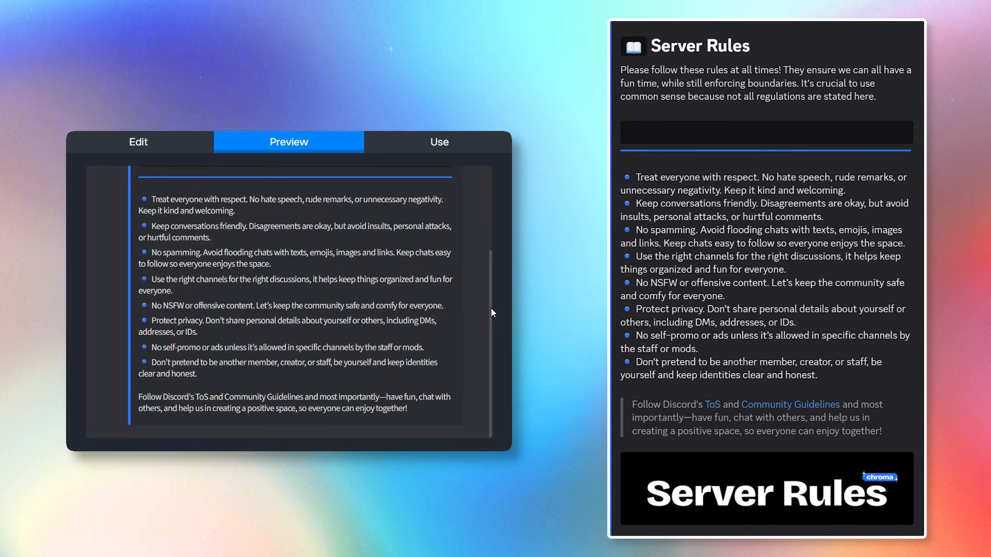
{"action": "left_click_drag", "start_coordinate": [490, 307], "coordinate": [487, 213]}
{"action": "middle_click", "coordinate": [491, 223]}
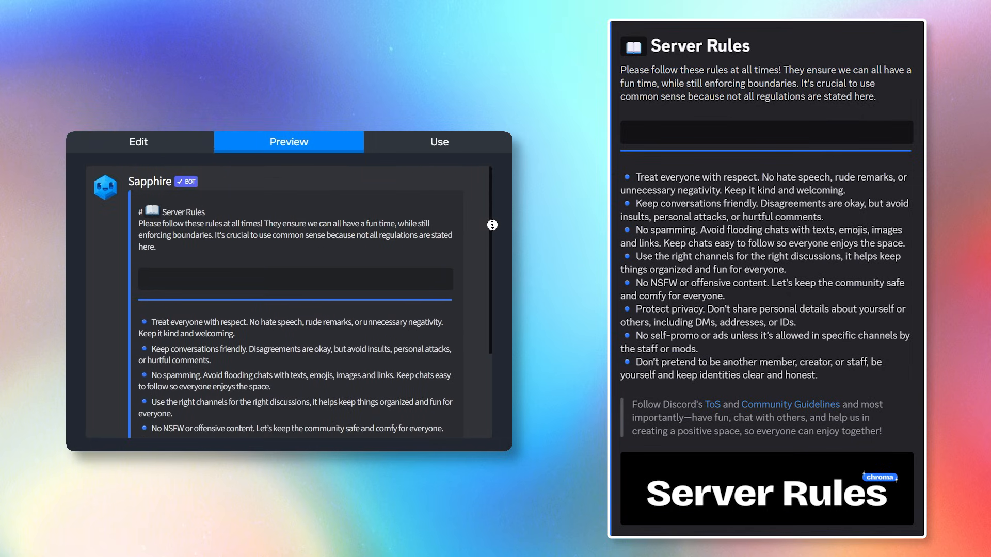
{"action": "scroll", "coordinate": [491, 239], "scroll_direction": "down", "scroll_amount": 1}
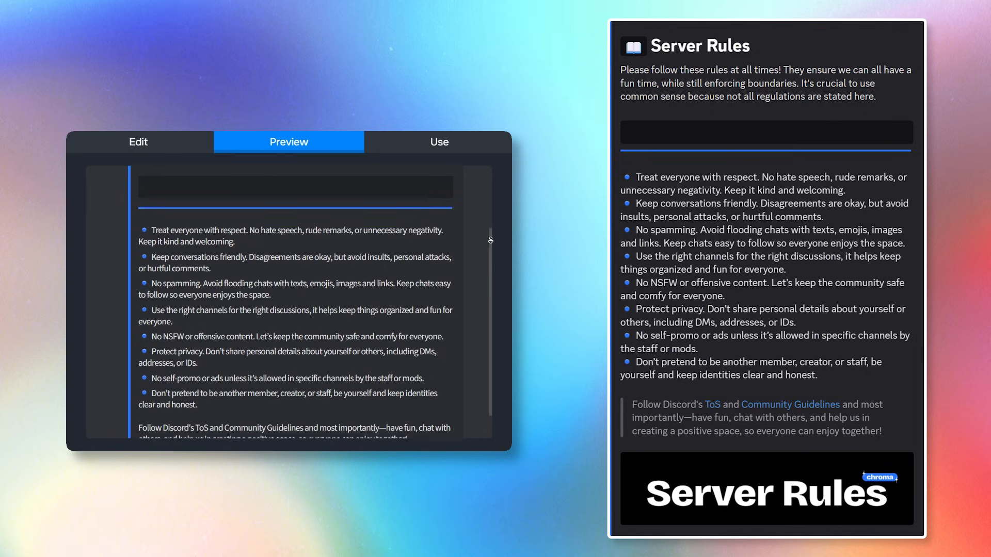
{"action": "middle_click", "coordinate": [491, 240]}
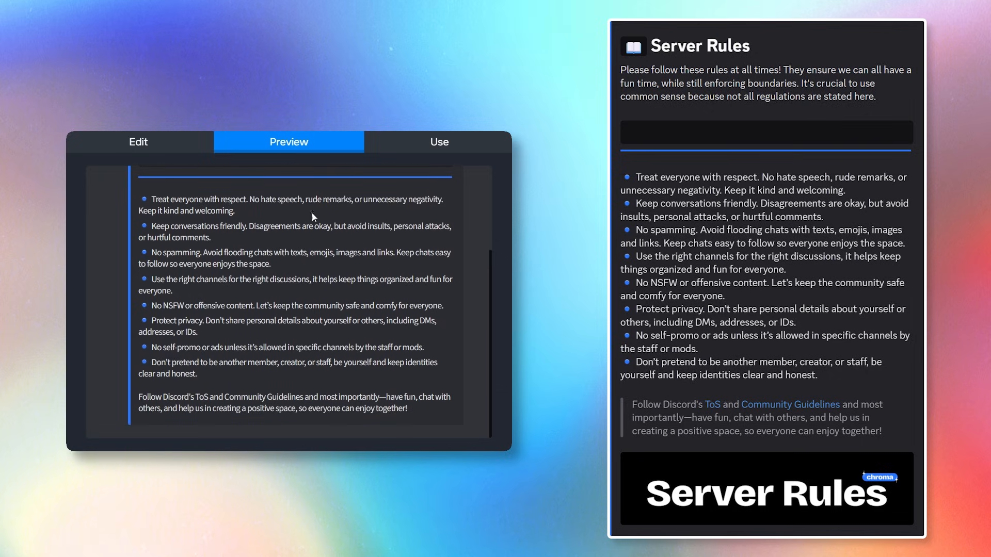
{"action": "left_click", "coordinate": [137, 142]}
{"action": "scroll", "coordinate": [205, 291], "scroll_direction": "down", "scroll_amount": 15}
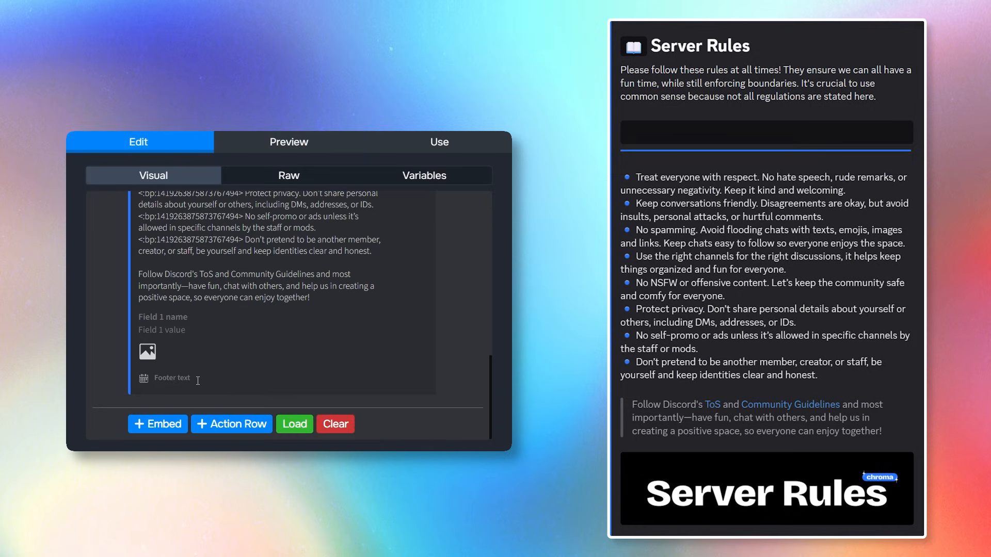
Turn the word ToS into a markdown link to Discord's terms.
{"action": "left_click", "coordinate": [200, 274]}
{"action": "type", "text": "["}
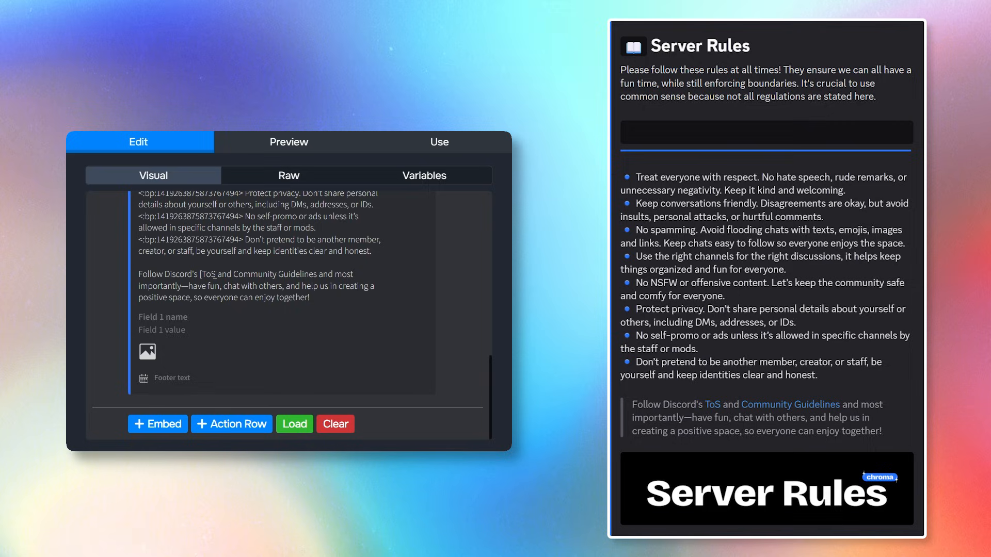
{"action": "left_click", "coordinate": [217, 277]}
{"action": "type", "text": "]()"}
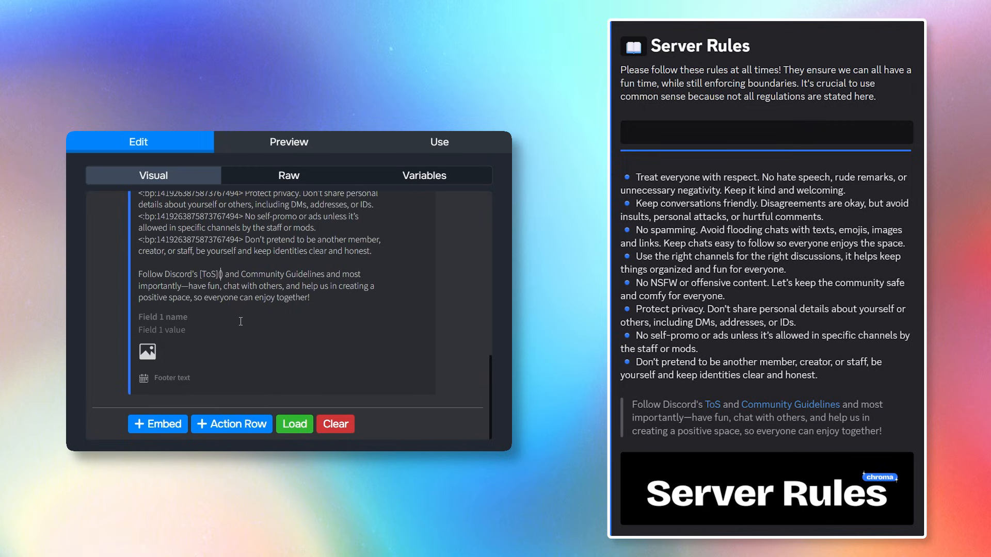
{"action": "key", "text": "ctrl+v"}
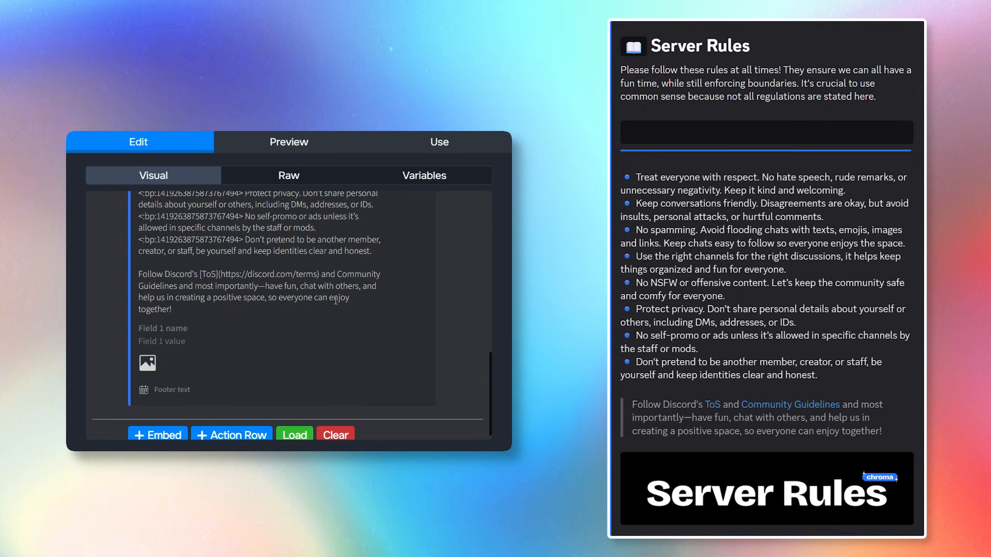
Link Community Guidelines to Discord's guidelines URL and check the rendered embed.
{"action": "left_click", "coordinate": [337, 274]}
{"action": "key", "text": "Return"}
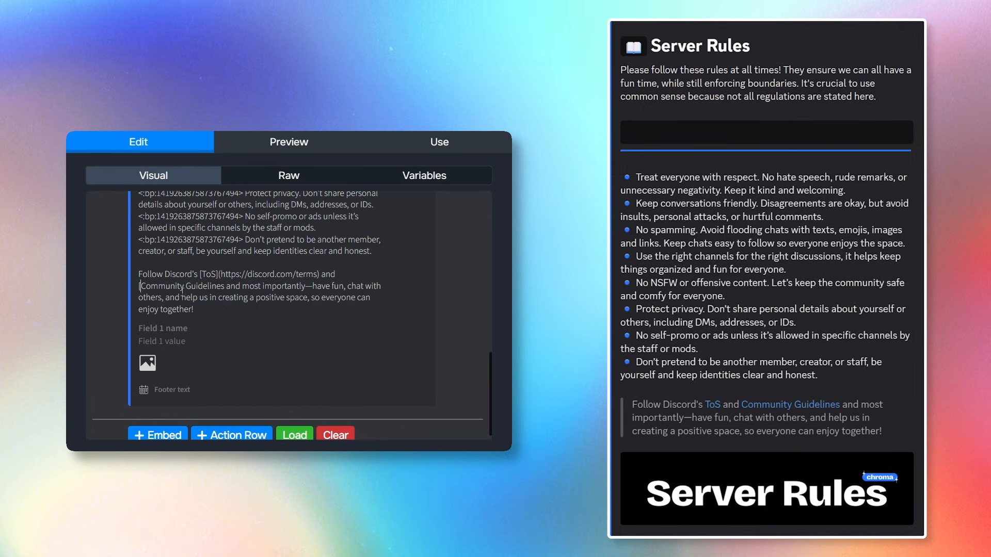
{"action": "left_click", "coordinate": [223, 286]}
{"action": "type", "text": "]"}
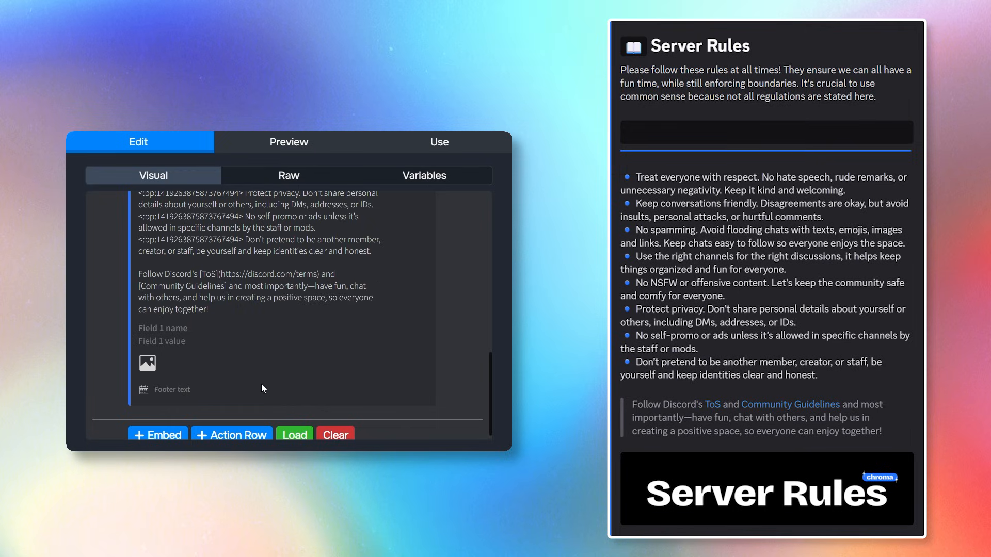
{"action": "type", "text": "()"}
{"action": "key", "text": "Left"}
{"action": "key", "text": "ctrl+v"}
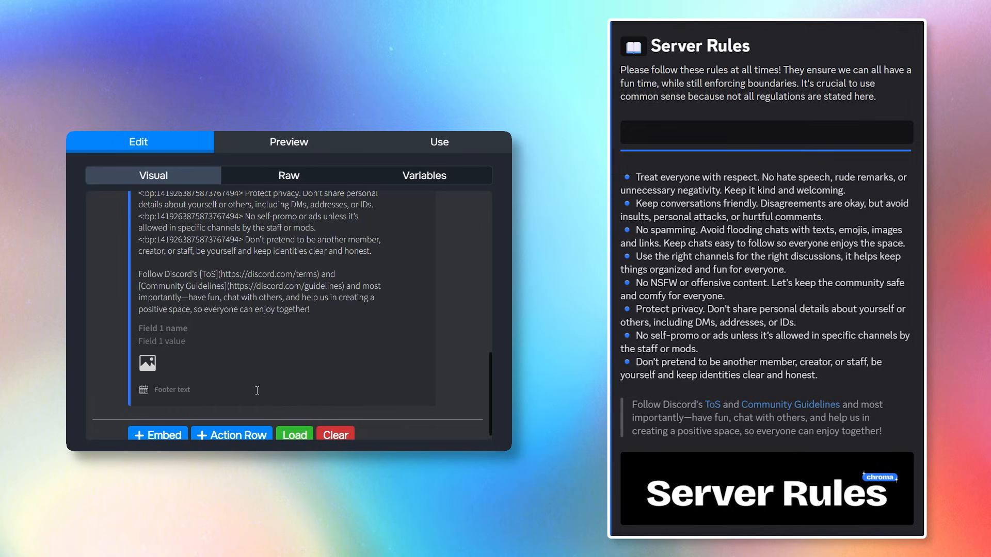
{"action": "left_click", "coordinate": [265, 139]}
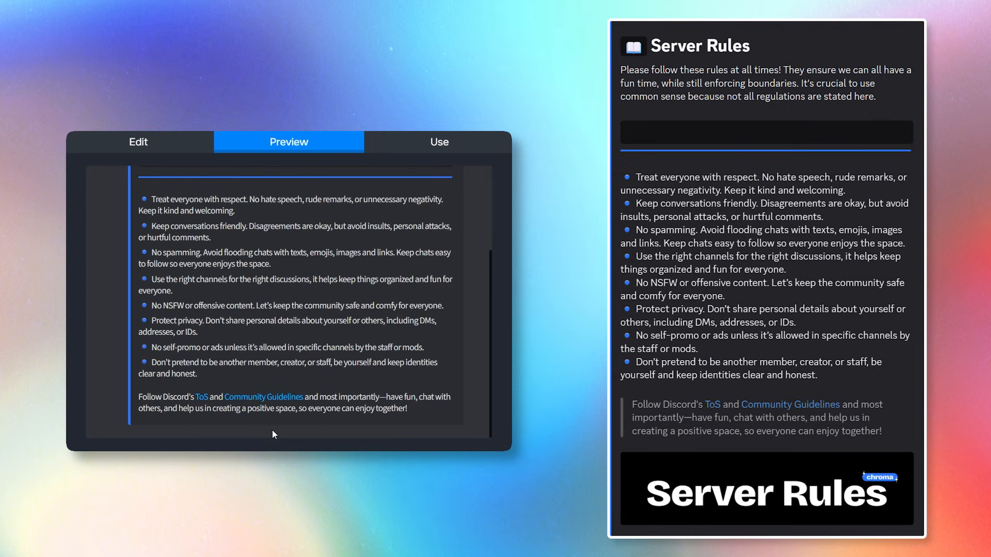
{"action": "left_click", "coordinate": [178, 154]}
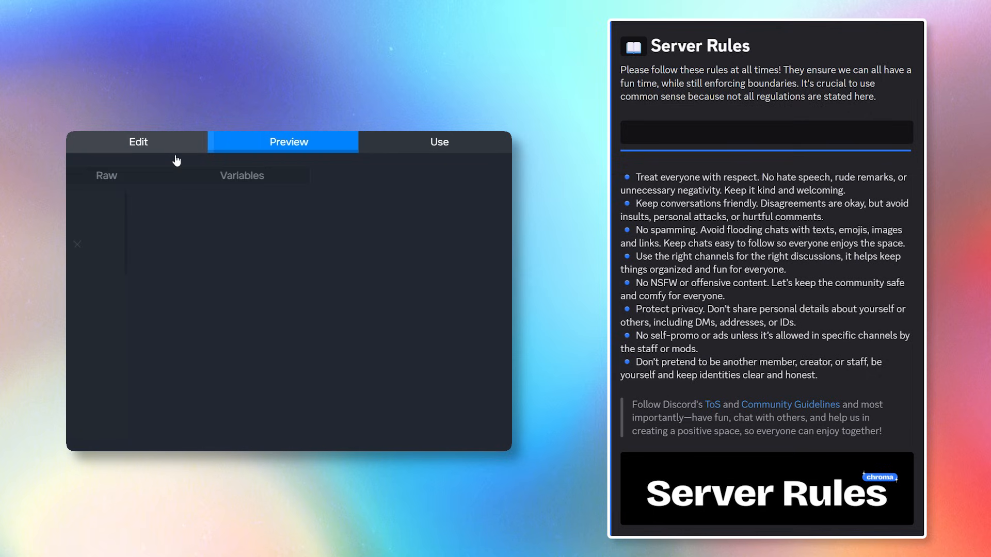
Make the Follow Discord's paragraph a block quote with '>' and preview it.
{"action": "scroll", "coordinate": [152, 379], "scroll_direction": "down", "scroll_amount": 5}
{"action": "left_click", "coordinate": [139, 261]}
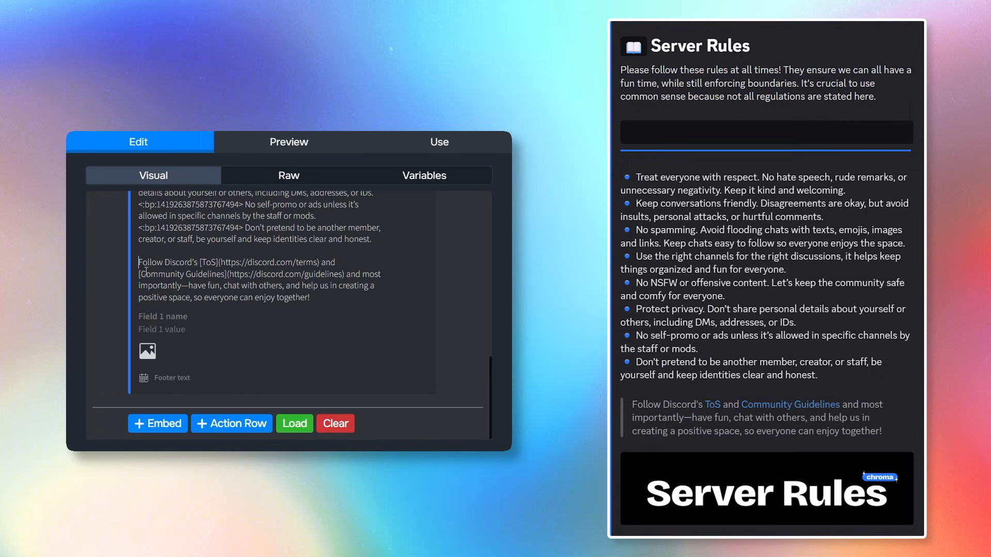
{"action": "type", "text": ">"}
{"action": "scroll", "coordinate": [280, 305], "scroll_direction": "up", "scroll_amount": 2}
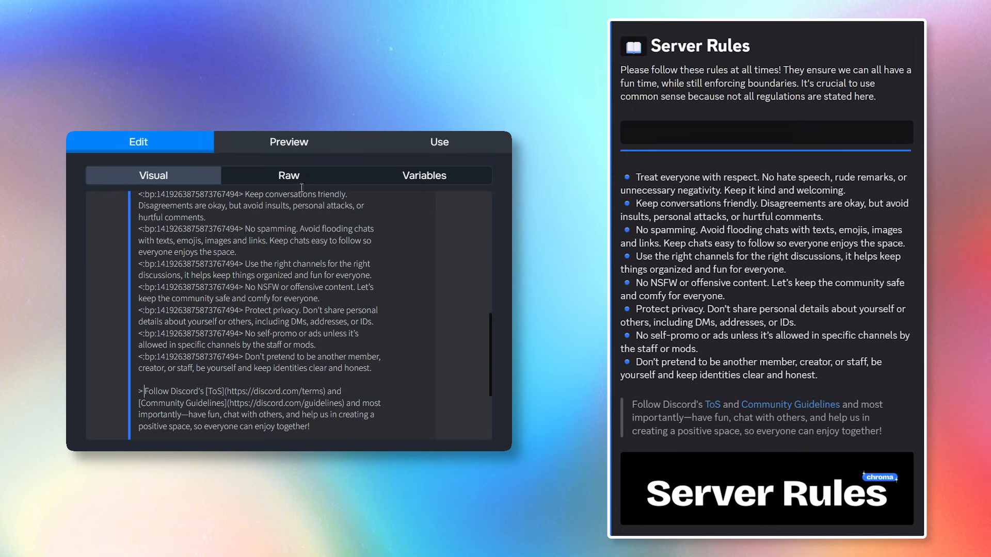
{"action": "left_click", "coordinate": [289, 142]}
{"action": "scroll", "coordinate": [370, 317], "scroll_direction": "down", "scroll_amount": 8}
{"action": "scroll", "coordinate": [371, 333], "scroll_direction": "up", "scroll_amount": 3}
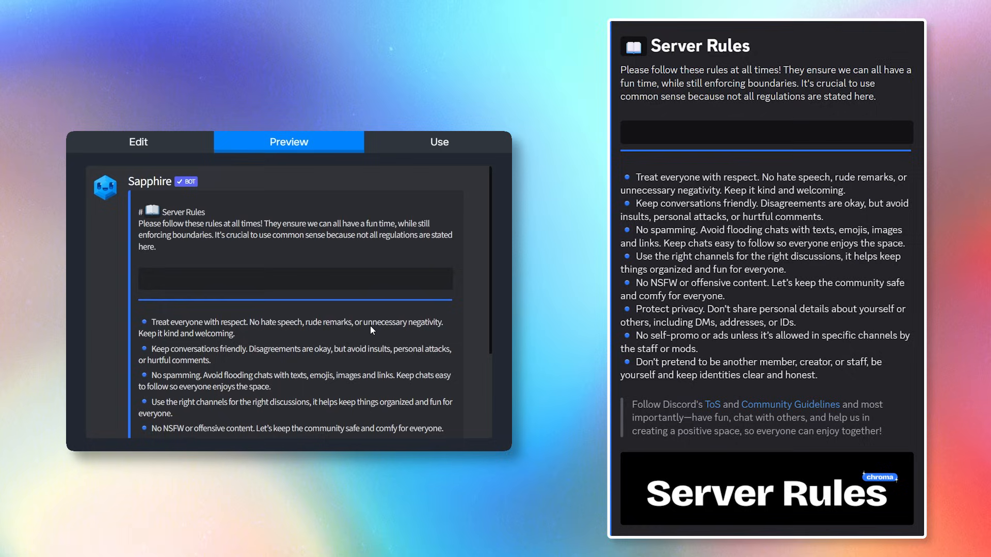
Send the Server Rules embed to the info-1 channel.
{"action": "left_click", "coordinate": [439, 142]}
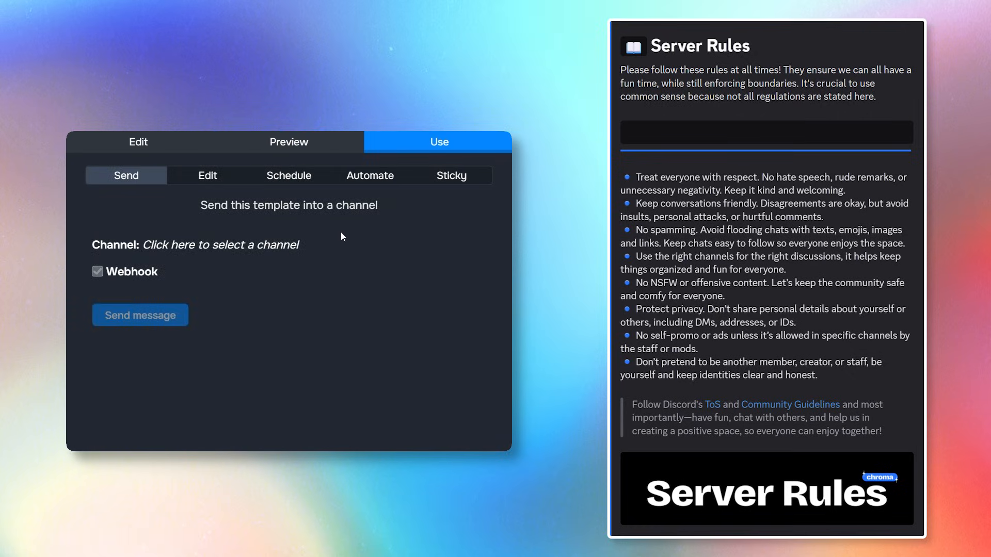
{"action": "left_click", "coordinate": [251, 249]}
{"action": "left_click", "coordinate": [160, 303]}
{"action": "left_click", "coordinate": [155, 321]}
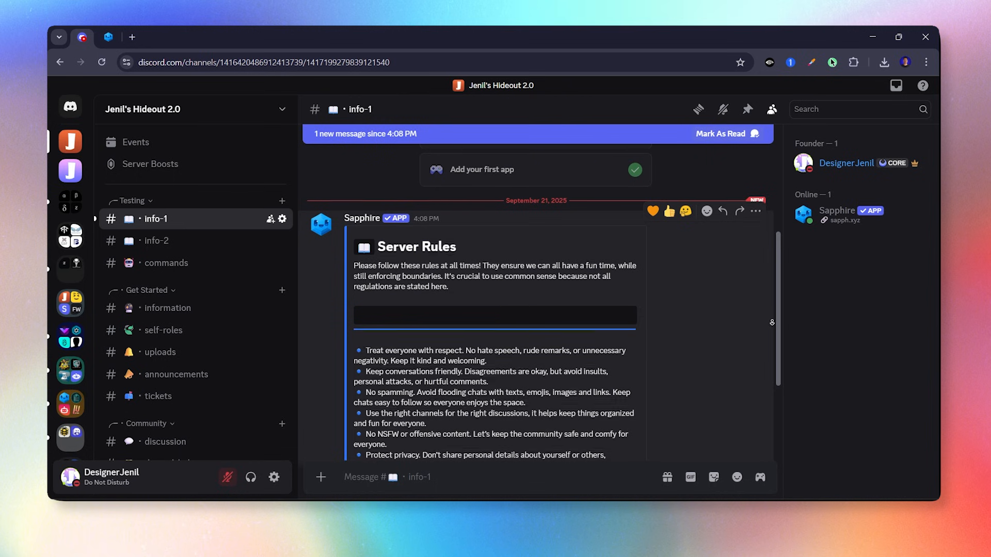
Scroll through the posted Server Rules message in info-1.
{"action": "scroll", "coordinate": [772, 323], "scroll_direction": "down", "scroll_amount": 2}
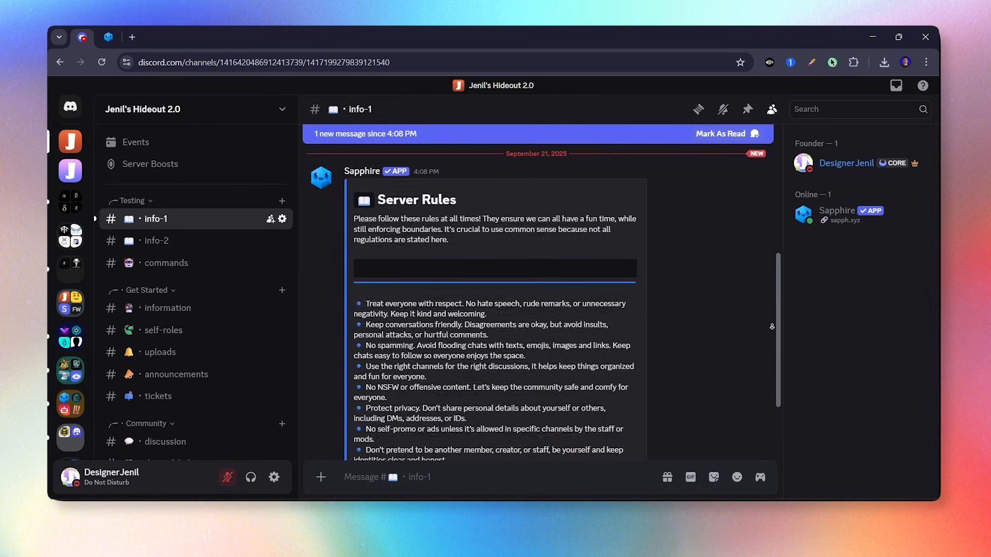
{"action": "scroll", "coordinate": [772, 326], "scroll_direction": "down", "scroll_amount": 1}
{"action": "scroll", "coordinate": [772, 327], "scroll_direction": "down", "scroll_amount": 2}
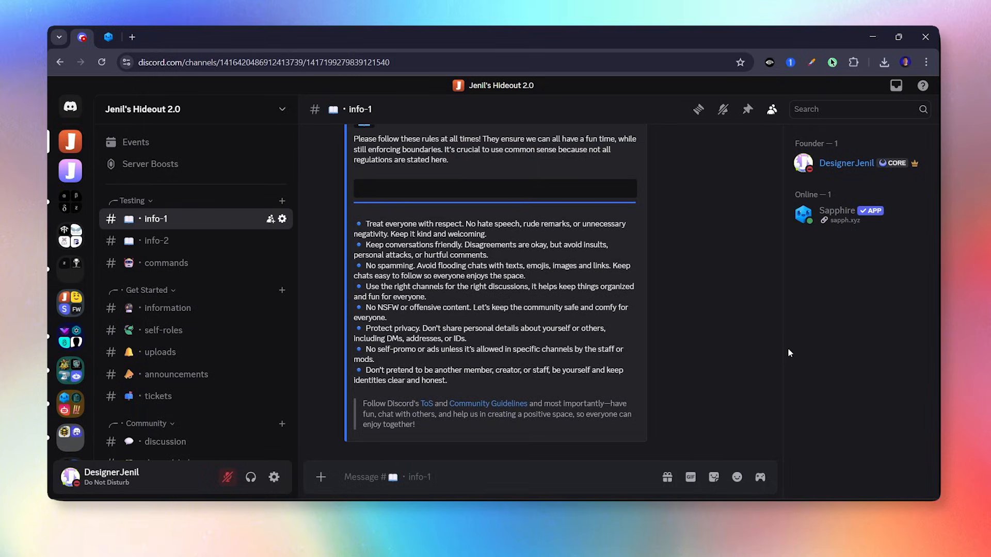
{"action": "scroll", "coordinate": [248, 348], "scroll_direction": "down", "scroll_amount": 3}
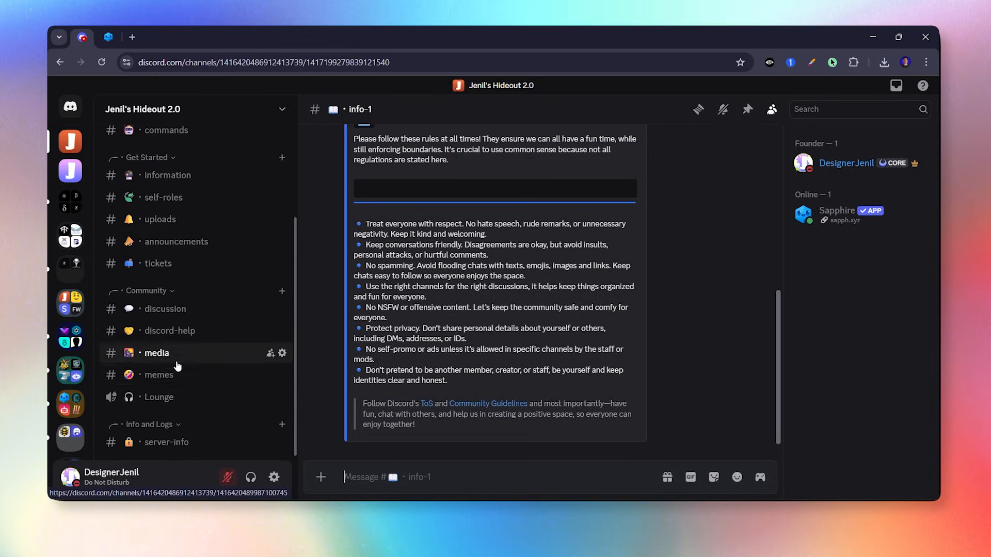
Copy the link of the Server Rules banner image in #server-info.
{"action": "left_click", "coordinate": [175, 443]}
{"action": "scroll", "coordinate": [746, 351], "scroll_direction": "up", "scroll_amount": 2}
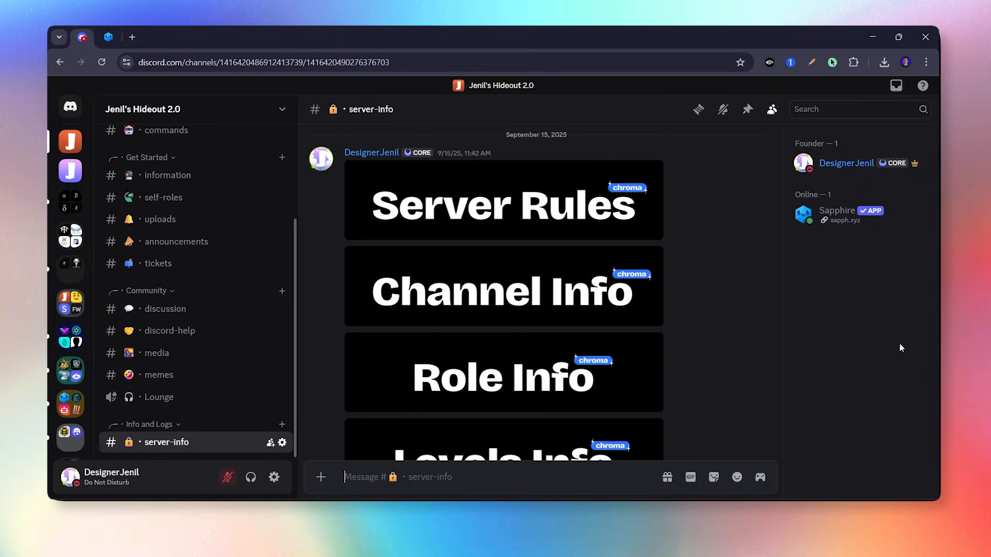
{"action": "left_click", "coordinate": [624, 205]}
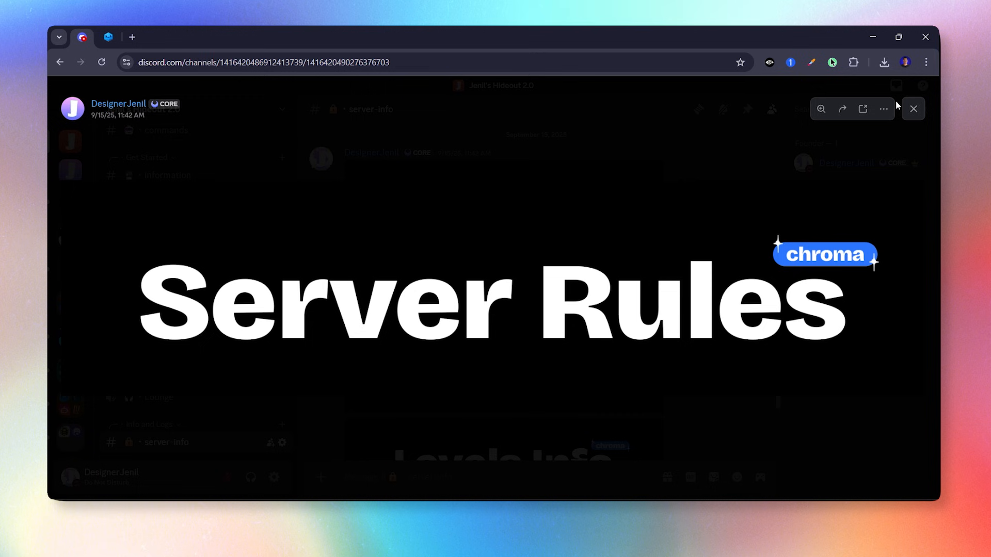
{"action": "left_click", "coordinate": [884, 108]}
{"action": "left_click", "coordinate": [868, 147]}
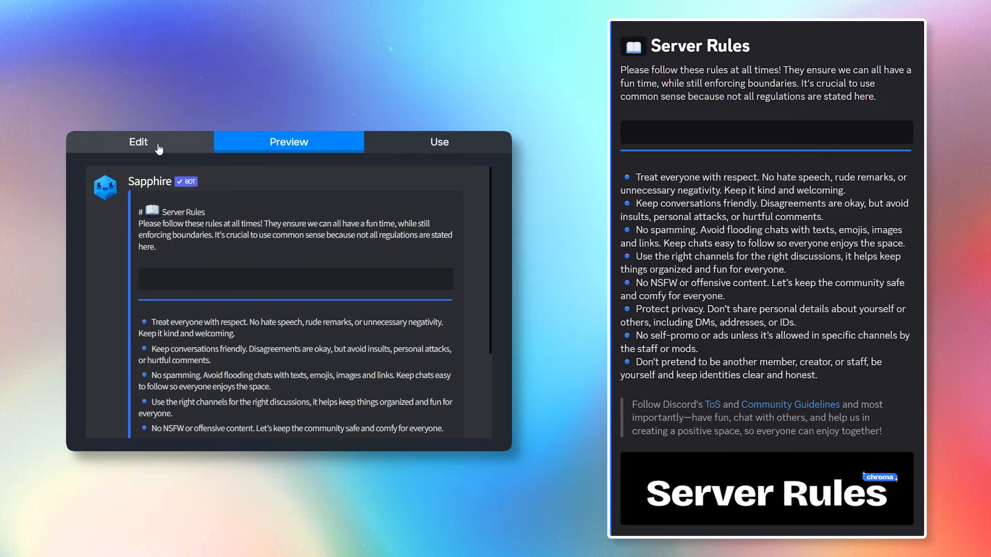
Set the copied Server Rules banner link as the embed image and preview it.
{"action": "left_click", "coordinate": [138, 143]}
{"action": "scroll", "coordinate": [177, 345], "scroll_direction": "down", "scroll_amount": 10}
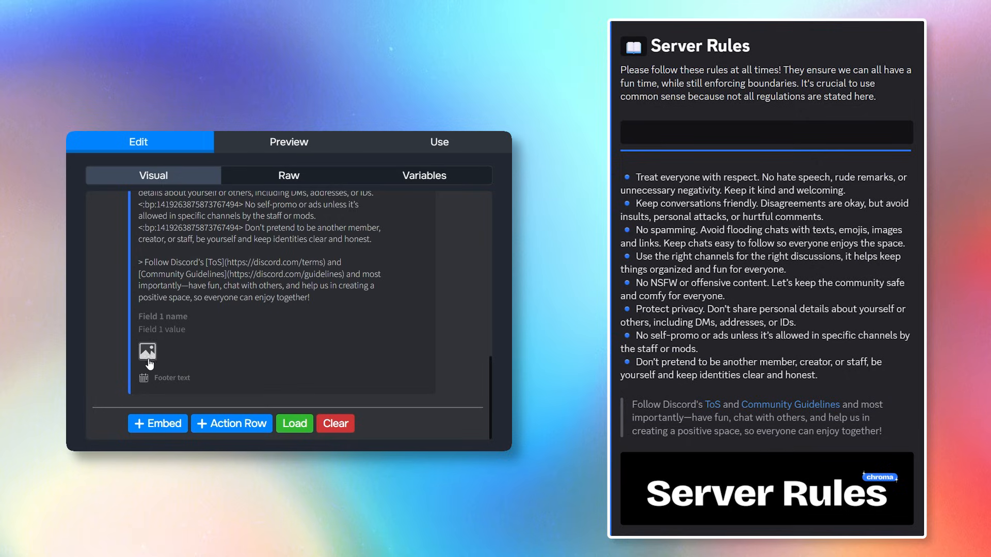
{"action": "left_click", "coordinate": [146, 357]}
{"action": "scroll", "coordinate": [222, 343], "scroll_direction": "up", "scroll_amount": 6}
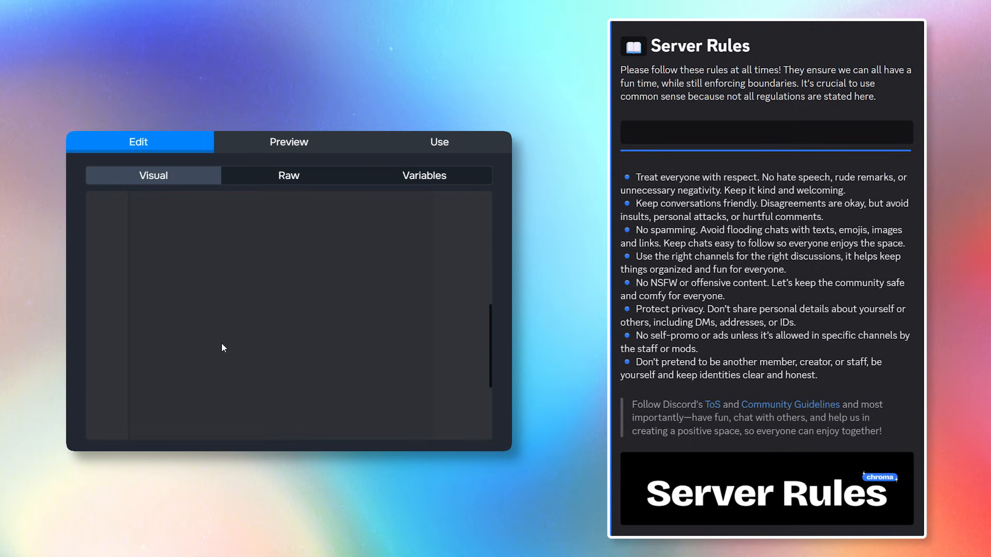
{"action": "key", "text": "ctrl+v"}
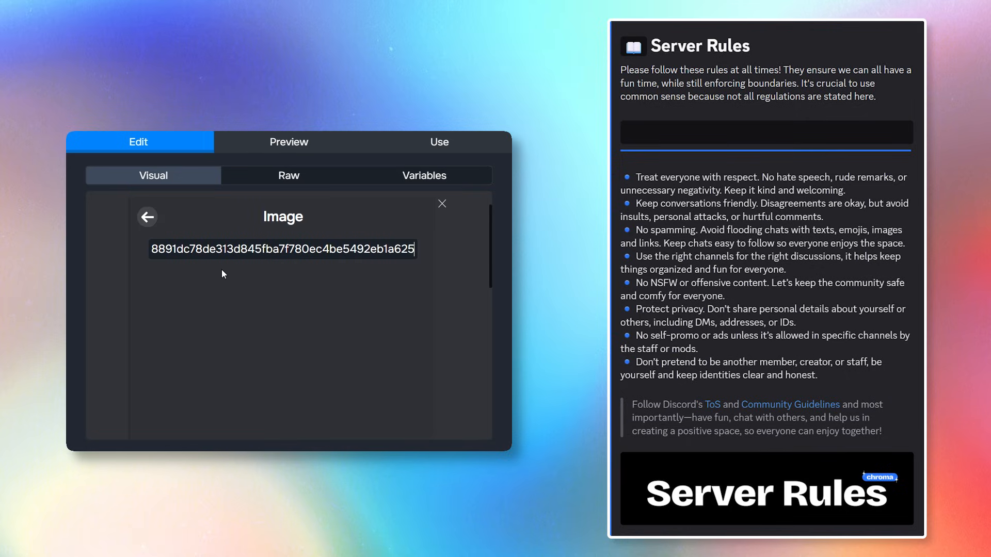
{"action": "left_click", "coordinate": [317, 147]}
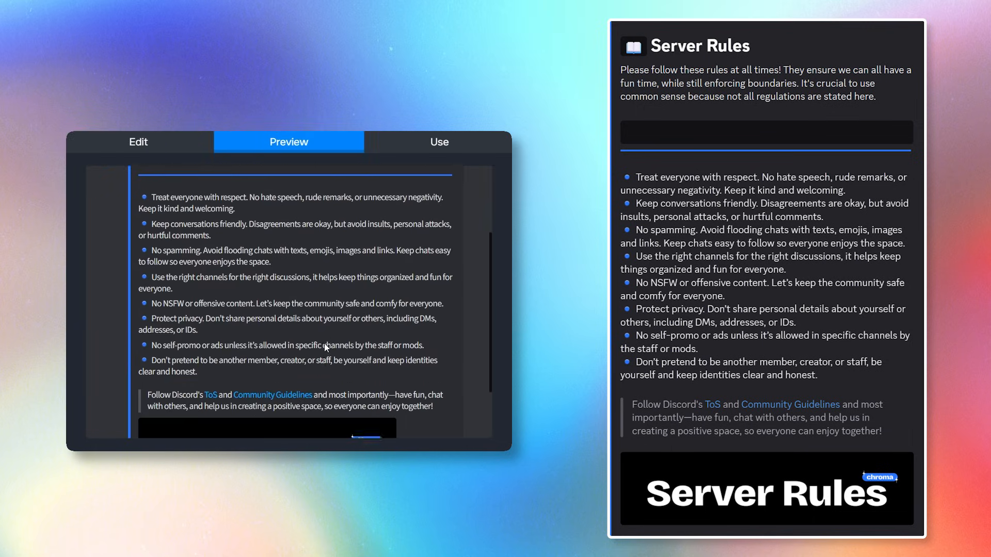
{"action": "scroll", "coordinate": [320, 364], "scroll_direction": "up", "scroll_amount": 5}
Send the Server Rules embed to the info-2 channel.
{"action": "left_click", "coordinate": [439, 144]}
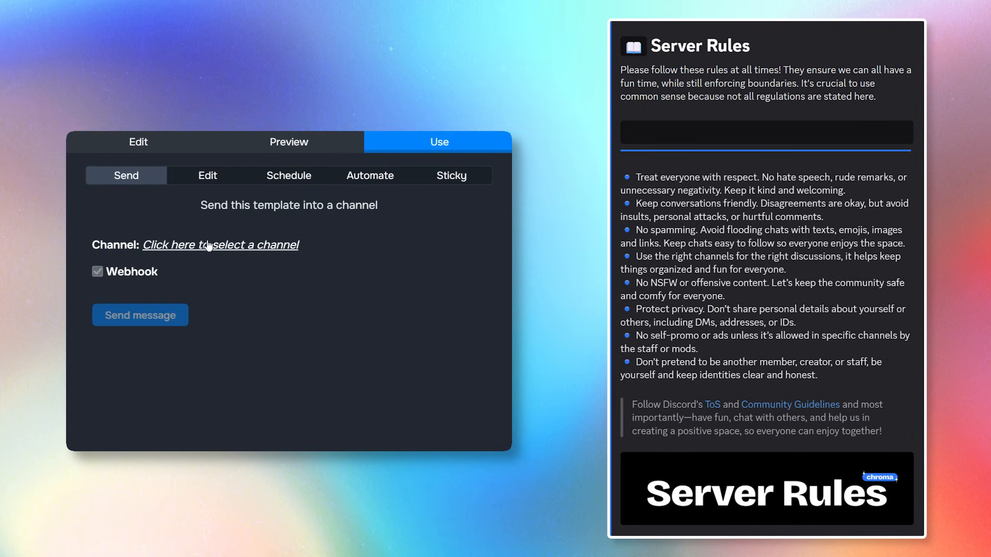
{"action": "left_click", "coordinate": [239, 247]}
{"action": "left_click", "coordinate": [159, 327]}
{"action": "left_click", "coordinate": [162, 336]}
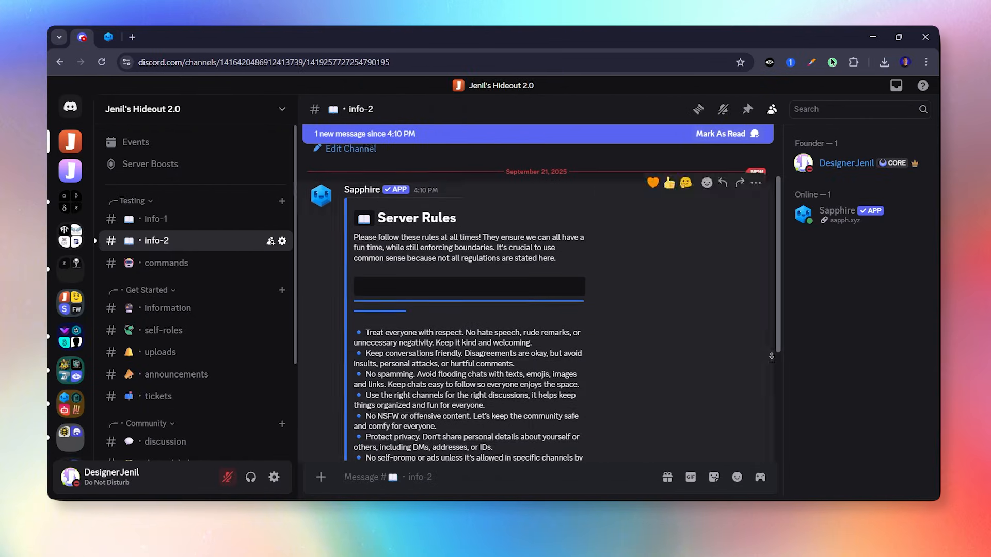
{"action": "scroll", "coordinate": [772, 356], "scroll_direction": "down", "scroll_amount": 4}
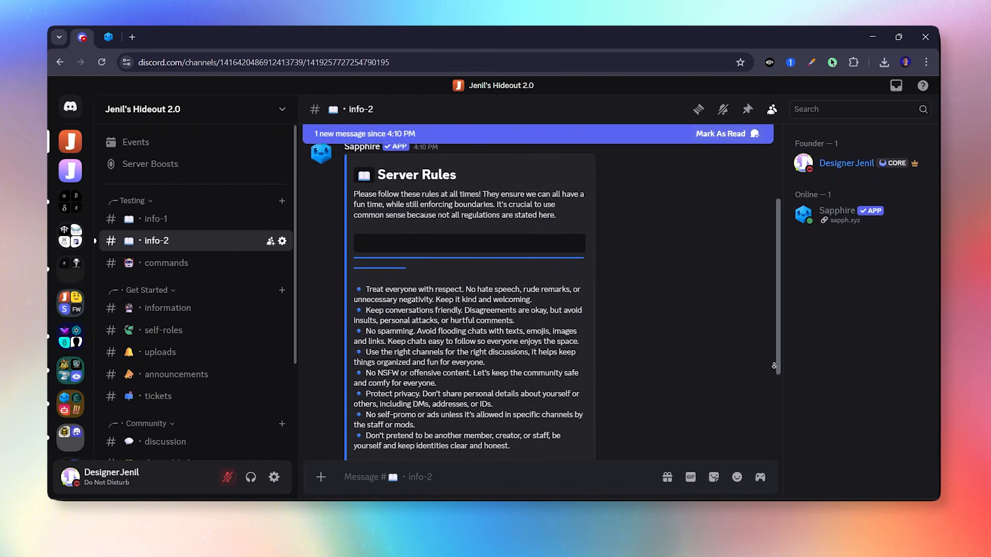
{"action": "scroll", "coordinate": [774, 369], "scroll_direction": "down", "scroll_amount": 3}
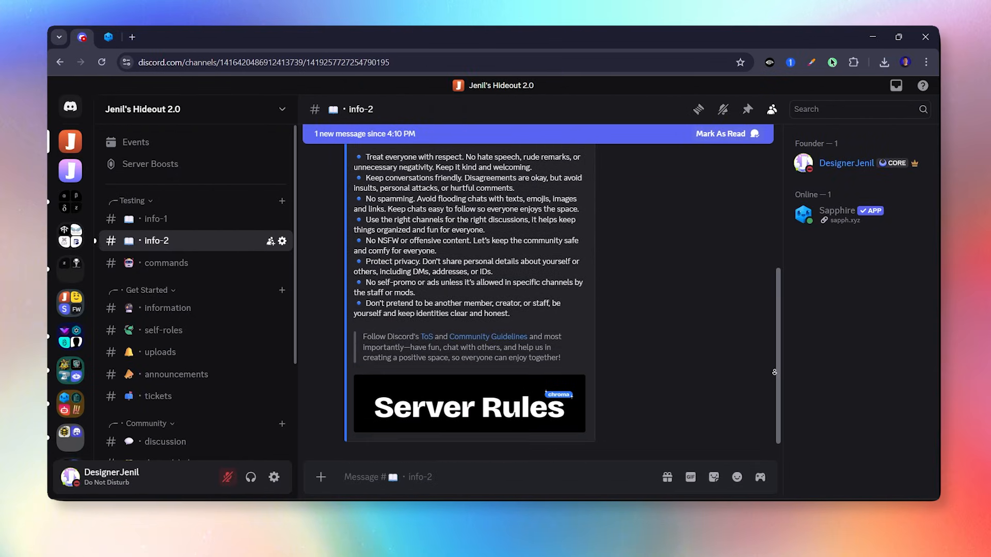
{"action": "scroll", "coordinate": [775, 371], "scroll_direction": "up", "scroll_amount": 5}
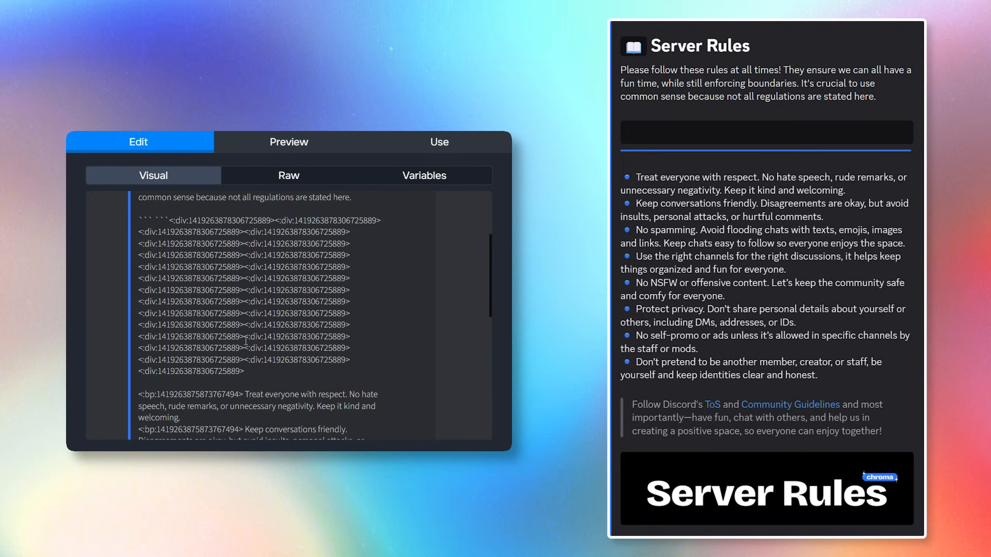
Trim the divider row to fewer div emoji codes, followed by a blank line.
{"action": "left_click_drag", "start_coordinate": [245, 341], "coordinate": [257, 378]}
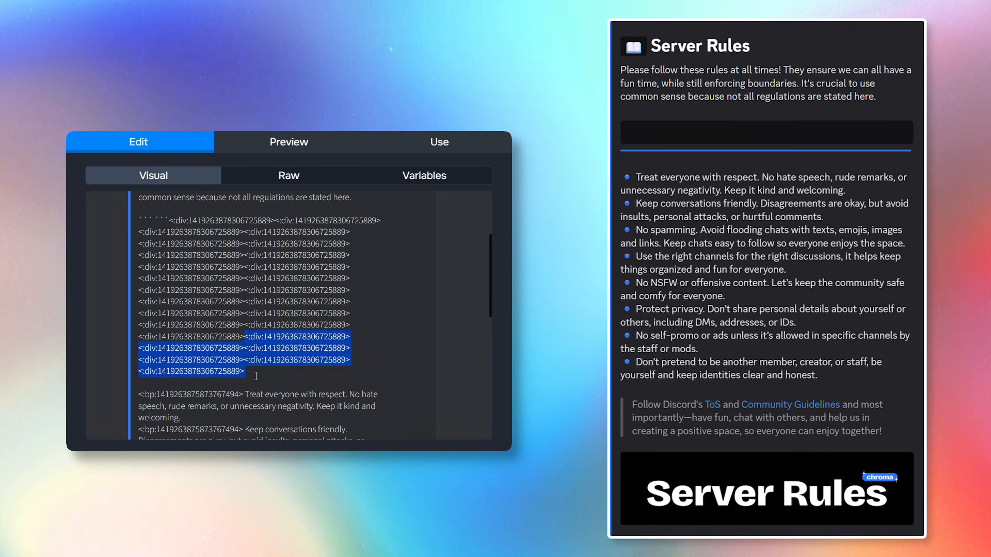
{"action": "key", "text": "BackSpace"}
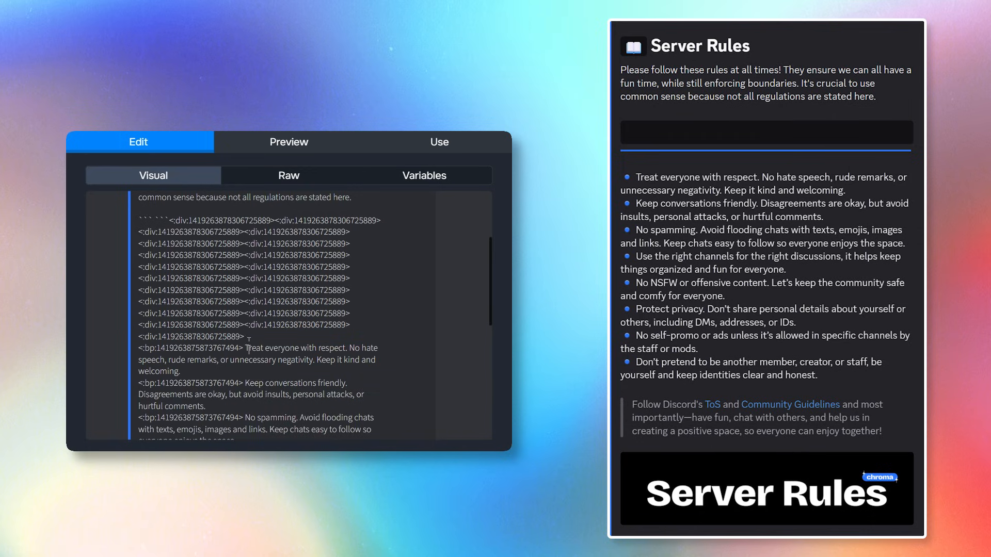
{"action": "key", "text": "ctrl+v"}
{"action": "key", "text": "Return"}
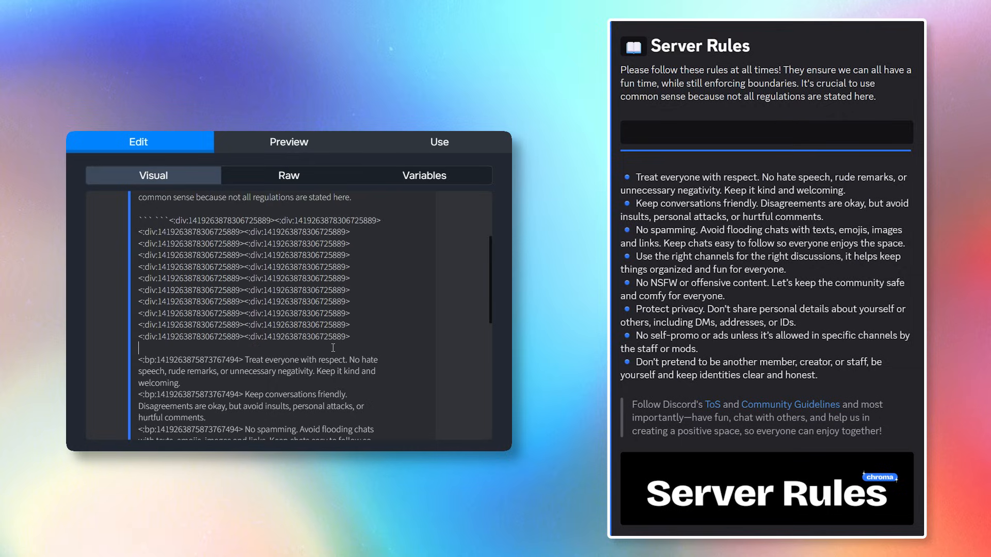
Send the updated Server Rules embed to info-1 again.
{"action": "left_click", "coordinate": [443, 139]}
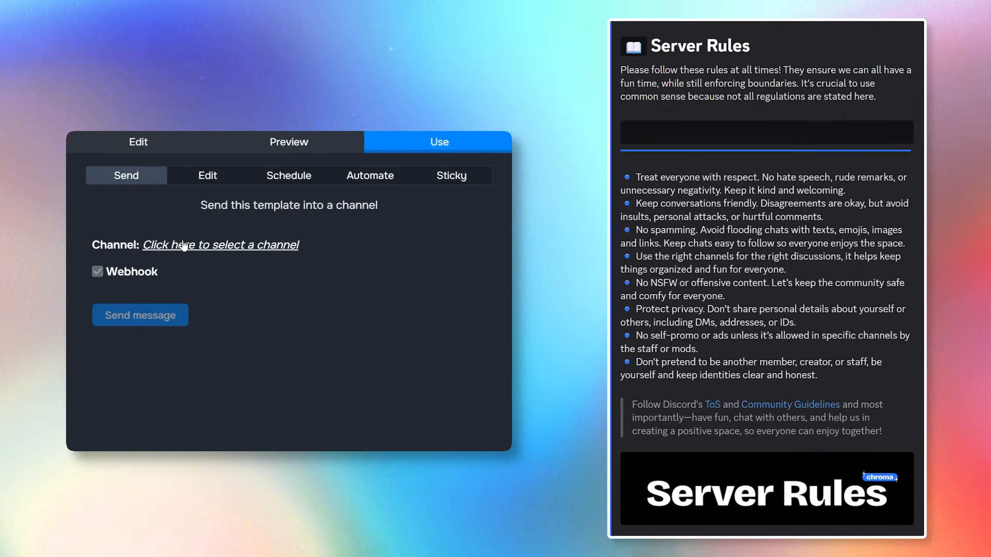
{"action": "left_click", "coordinate": [227, 245]}
{"action": "left_click", "coordinate": [166, 308]}
{"action": "left_click", "coordinate": [129, 321]}
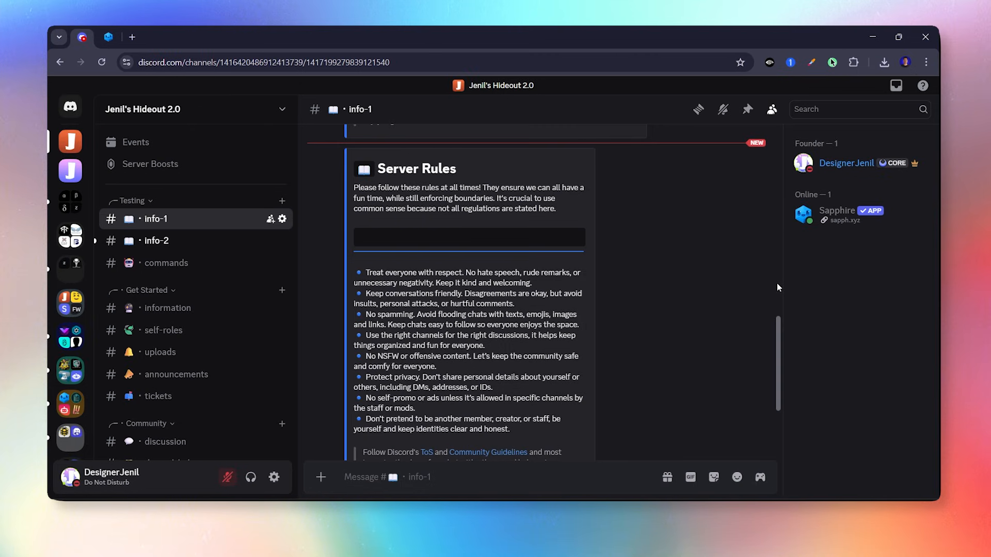
{"action": "scroll", "coordinate": [775, 292], "scroll_direction": "down", "scroll_amount": 2}
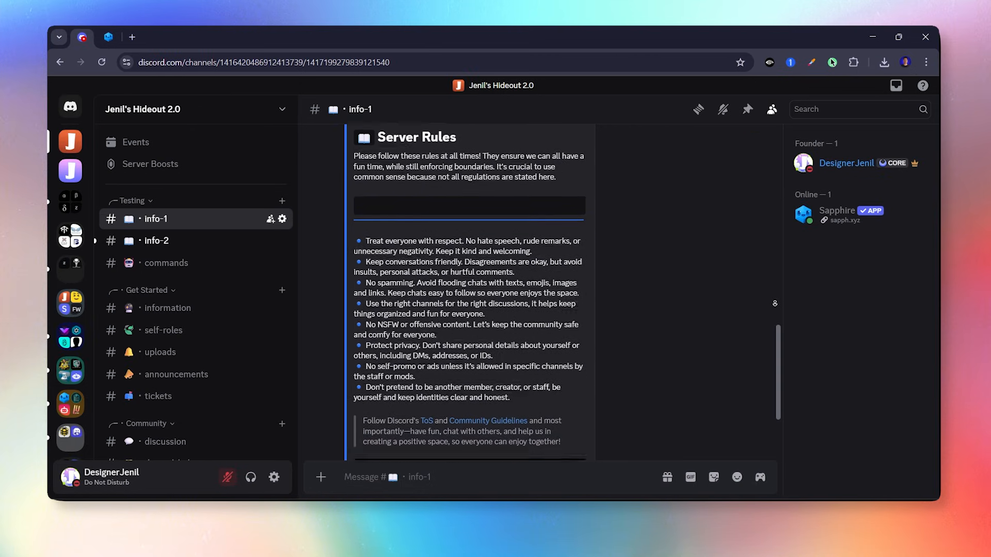
{"action": "scroll", "coordinate": [775, 304], "scroll_direction": "down", "scroll_amount": 5}
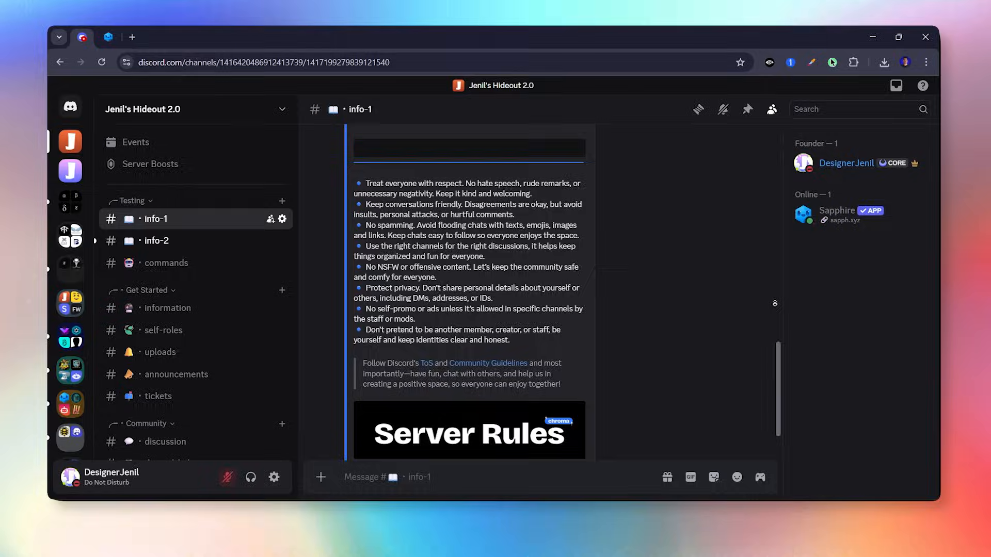
{"action": "scroll", "coordinate": [775, 303], "scroll_direction": "down", "scroll_amount": 1}
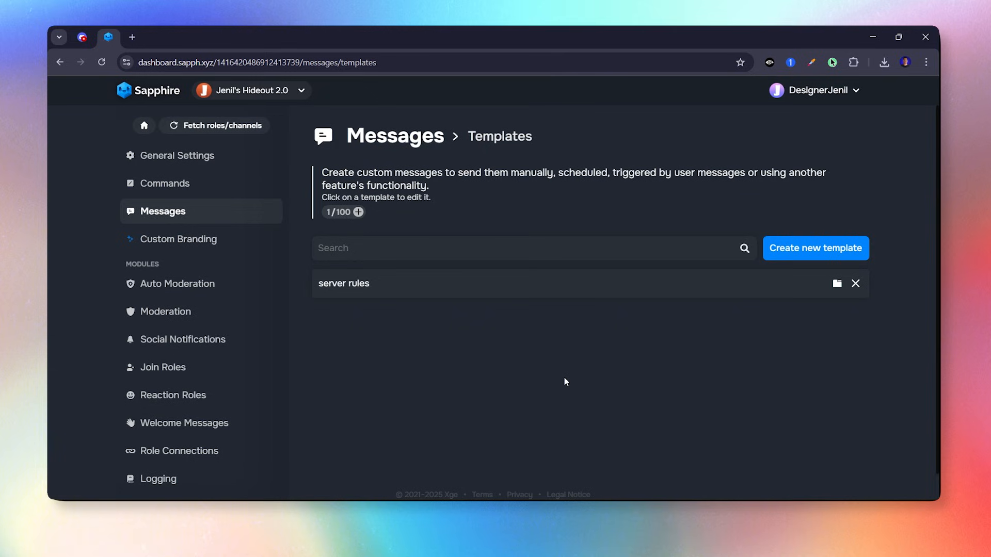
Create the 'channel info' template with a blue embed colour and paste the Channel Info description.
{"action": "left_click", "coordinate": [785, 248]}
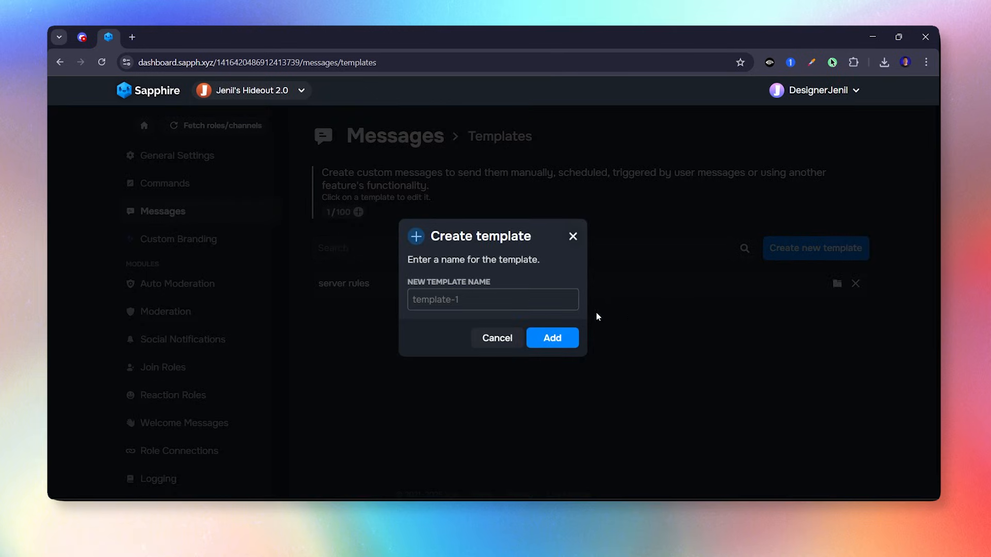
{"action": "type", "text": "channel info"}
{"action": "left_click", "coordinate": [553, 338]}
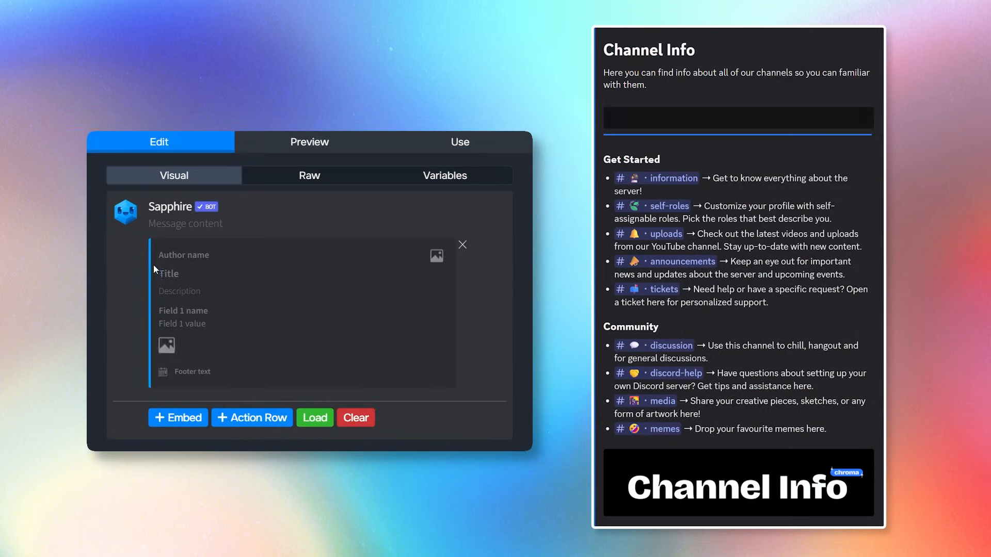
{"action": "left_click", "coordinate": [153, 265]}
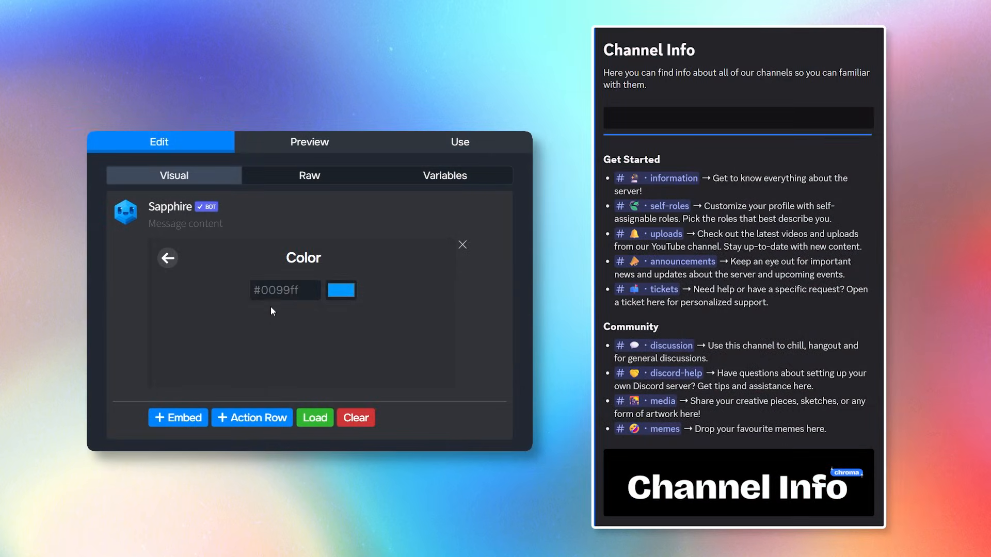
{"action": "type", "text": "#2b76ff"}
{"action": "left_click", "coordinate": [173, 265]}
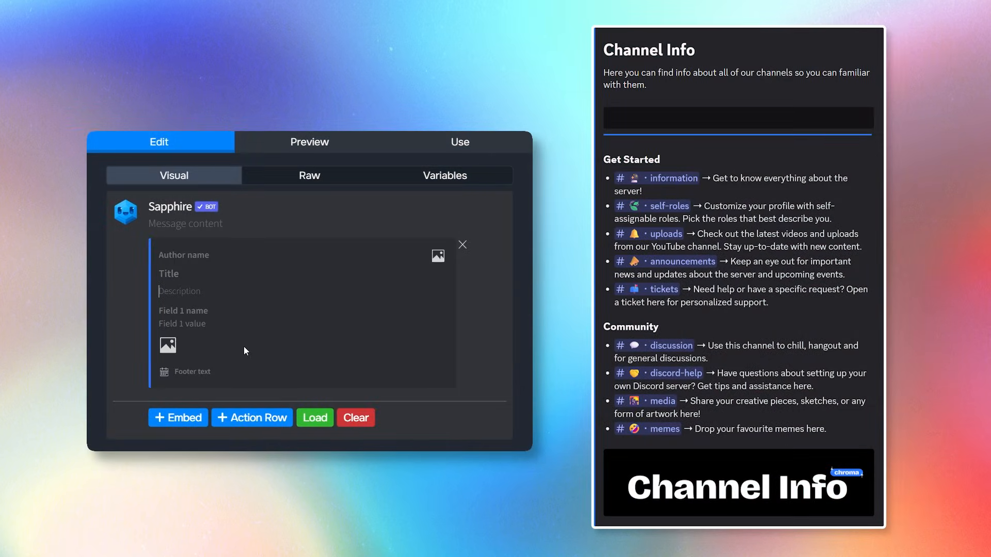
{"action": "type", "text": "Channel Info  Here you can find info about all of our channels so you can familiar with them.  Get Started  Information → Get to know everything about the server! Self Roles → Customize your profile with self-assignable roles. Pick the roles that best describe you. Uploads → Check out the latest videos and uploads from our YouTube channel. Stay up-to-date with new content. Announcements → Keep an eye out for important news and updates about the server and upcoming events. Tickets → Need help or have a specific request? Open a ticket here for personalized support.  Community  Discussion → Use this channel to chill, hangout and for general discussions. Discord Help → Have questions about setting up your own Discord server? Get tips and assistance here. Media → Share your creative pieces, sketches, or any form of artwork here! Memes → Drop your favourite memes here."}
Make Channel Info a # heading, drop the blank line and quote the intro with '>'.
{"action": "scroll", "coordinate": [246, 313], "scroll_direction": "up", "scroll_amount": 5}
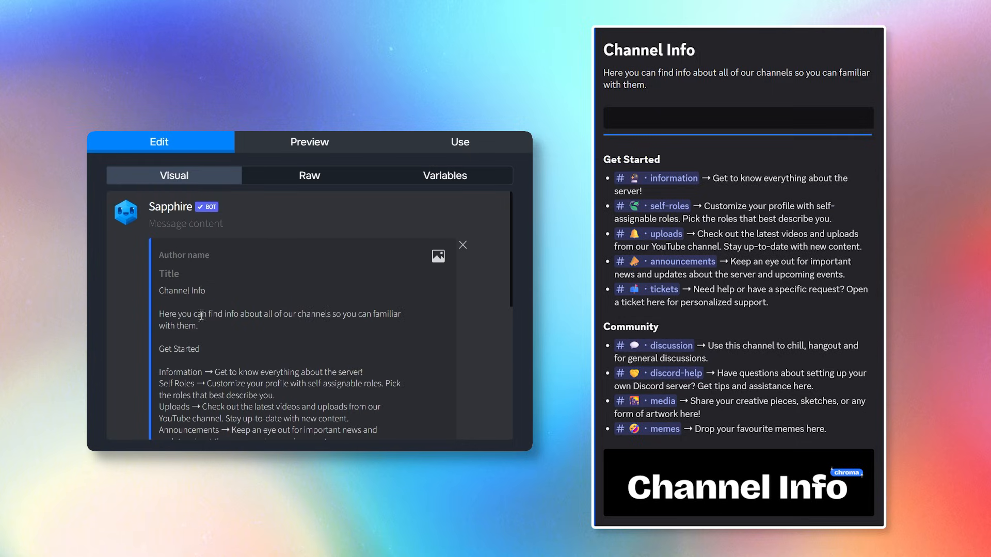
{"action": "left_click", "coordinate": [159, 291]}
{"action": "type", "text": "#"}
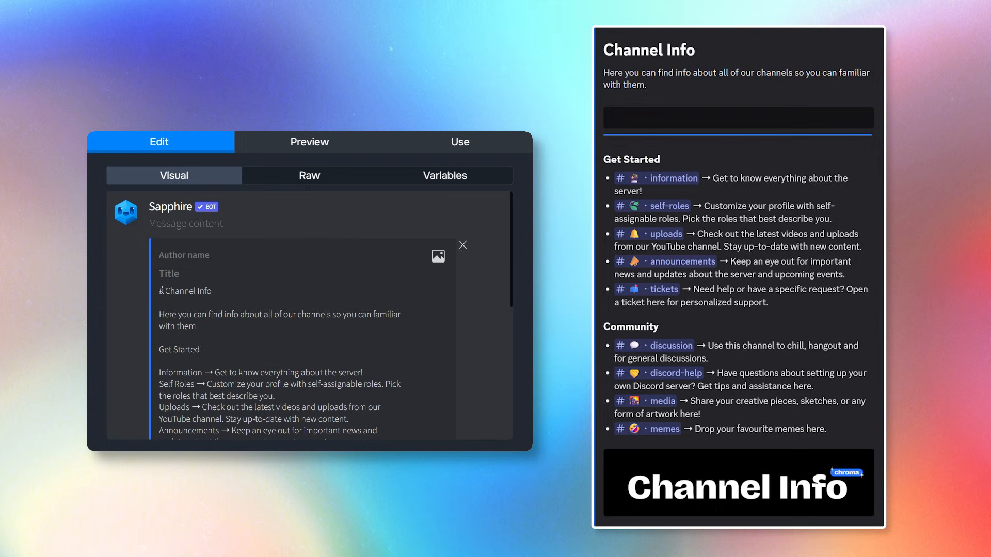
{"action": "left_click", "coordinate": [165, 306]}
{"action": "key", "text": "BackSpace"}
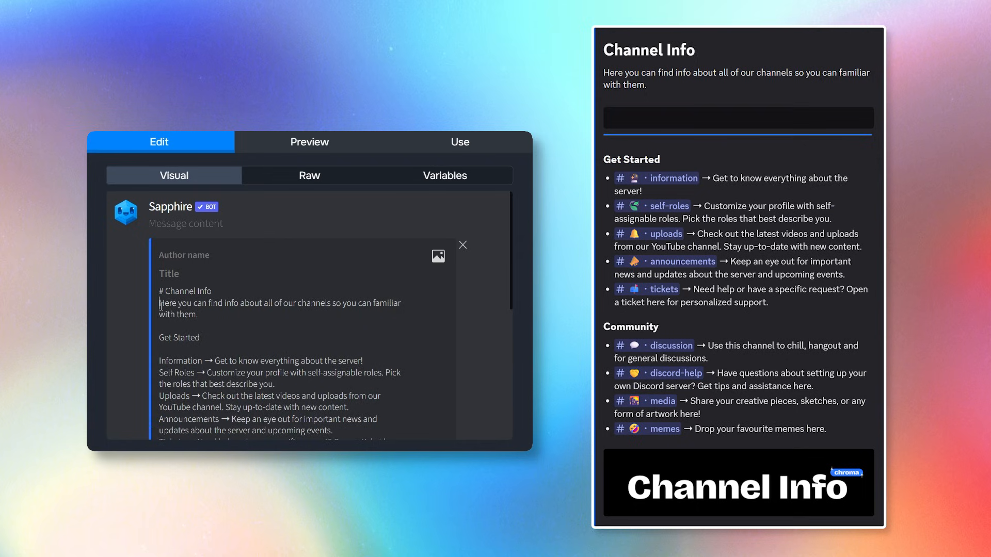
{"action": "key", "text": "Right"}
{"action": "type", "text": ">"}
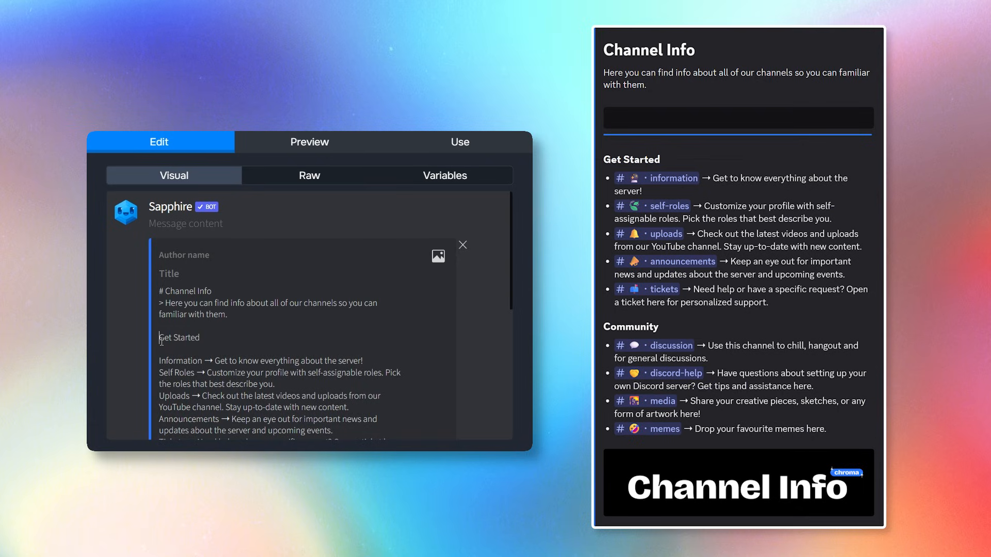
Turn Get Started and Community into ### subheadings.
{"action": "type", "text": "###"}
{"action": "scroll", "coordinate": [336, 353], "scroll_direction": "down", "scroll_amount": 4}
{"action": "left_click", "coordinate": [160, 283]}
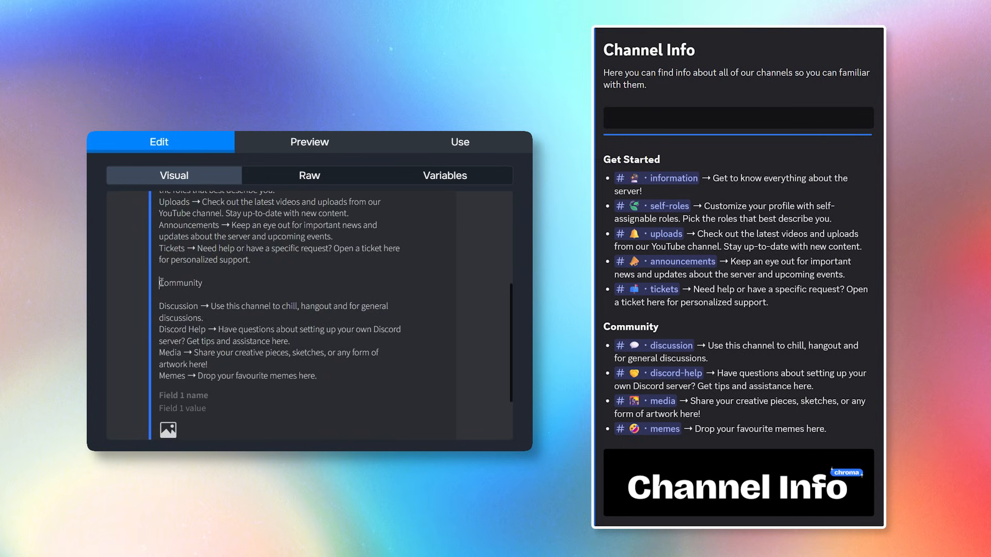
{"action": "type", "text": "###"}
{"action": "scroll", "coordinate": [162, 283], "scroll_direction": "up", "scroll_amount": 3}
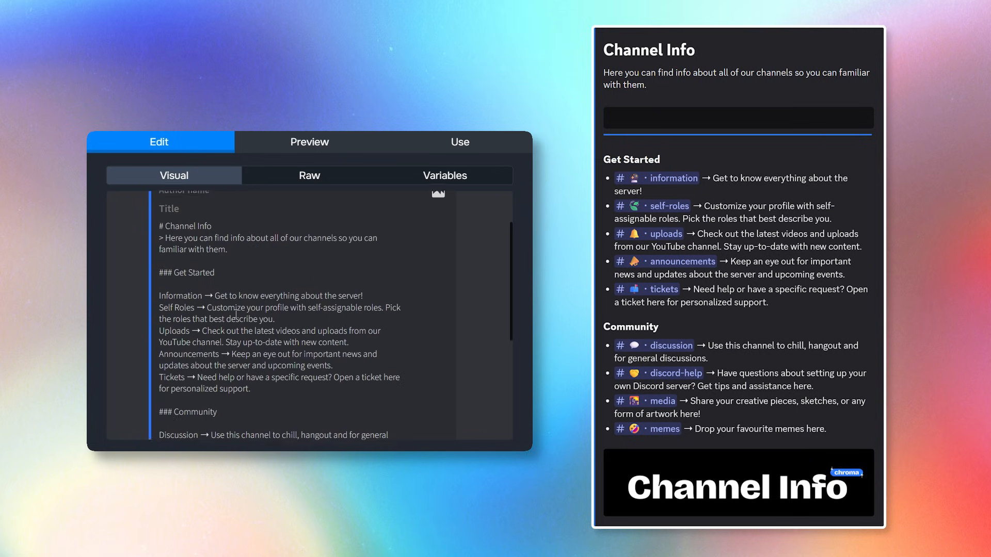
{"action": "double_click", "coordinate": [203, 298]}
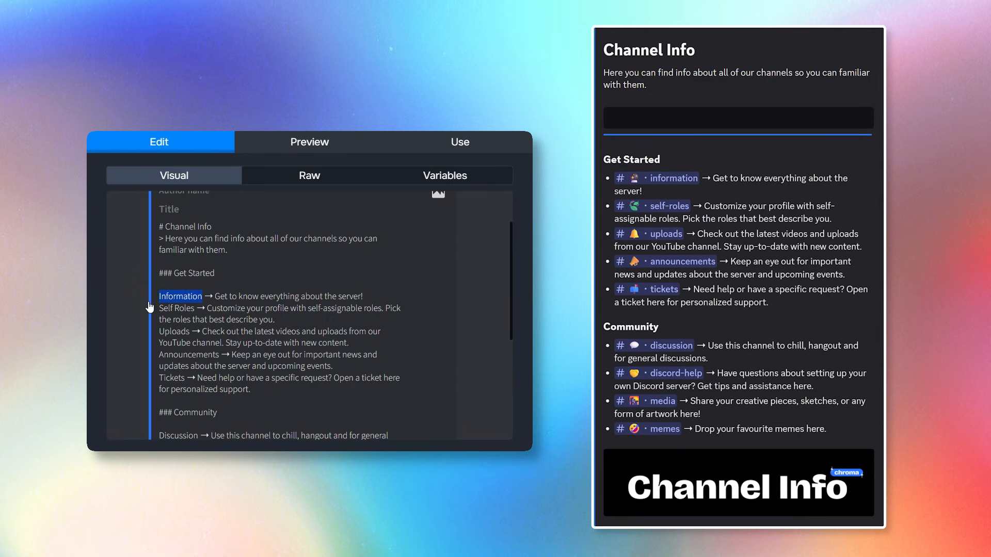
{"action": "left_click", "coordinate": [241, 312]}
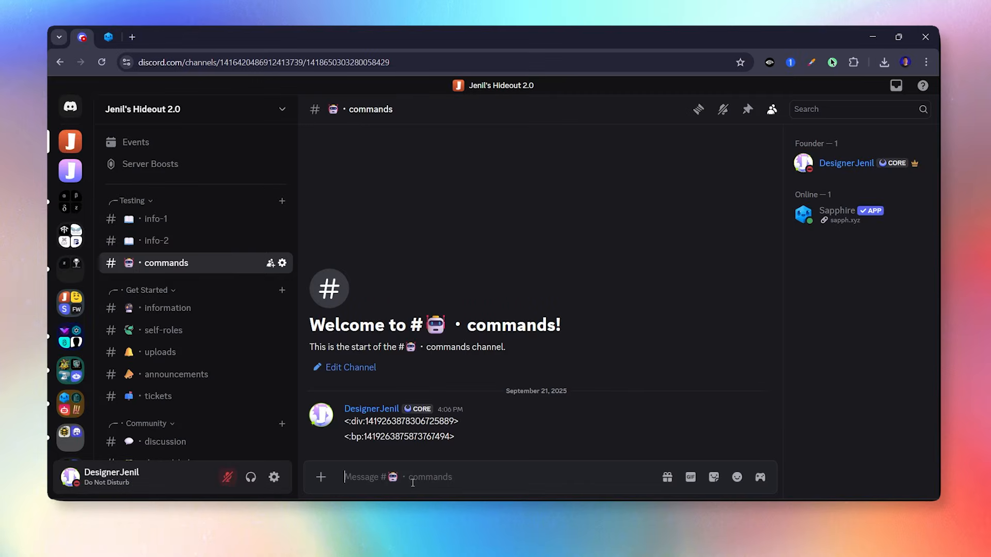
Send an escaped \#information mention in #commands and select the revealed channel ID.
{"action": "type", "text": "#inf"}
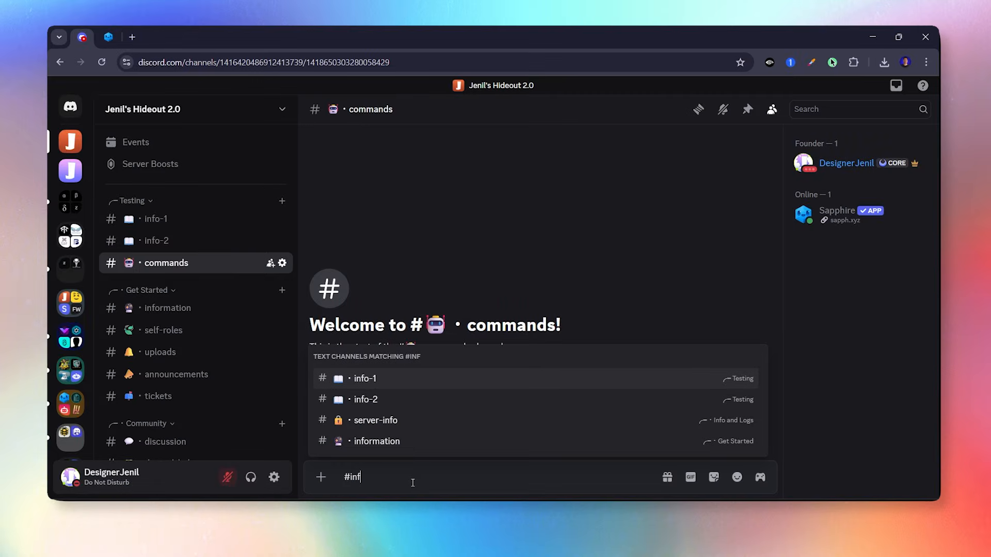
{"action": "left_click", "coordinate": [414, 453]}
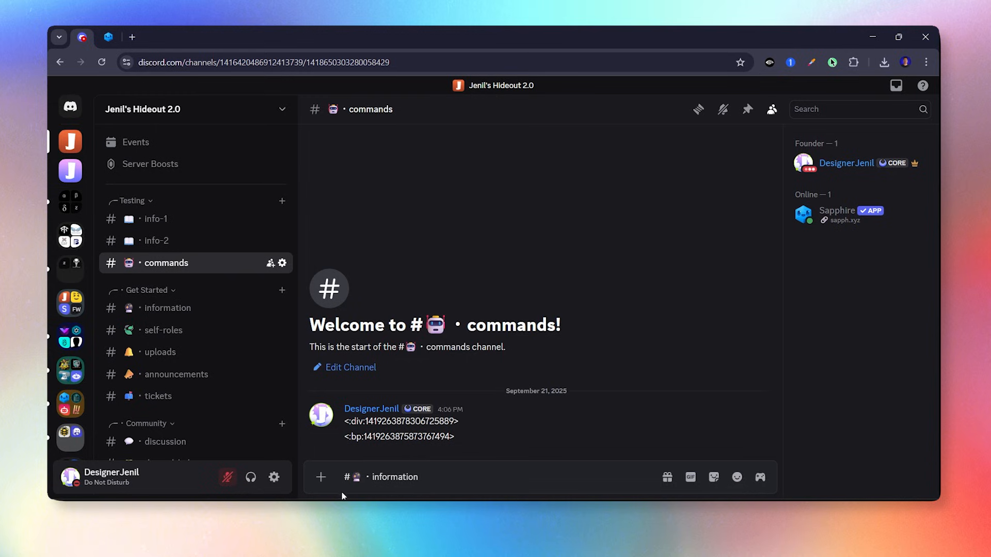
{"action": "type", "text": "\\"}
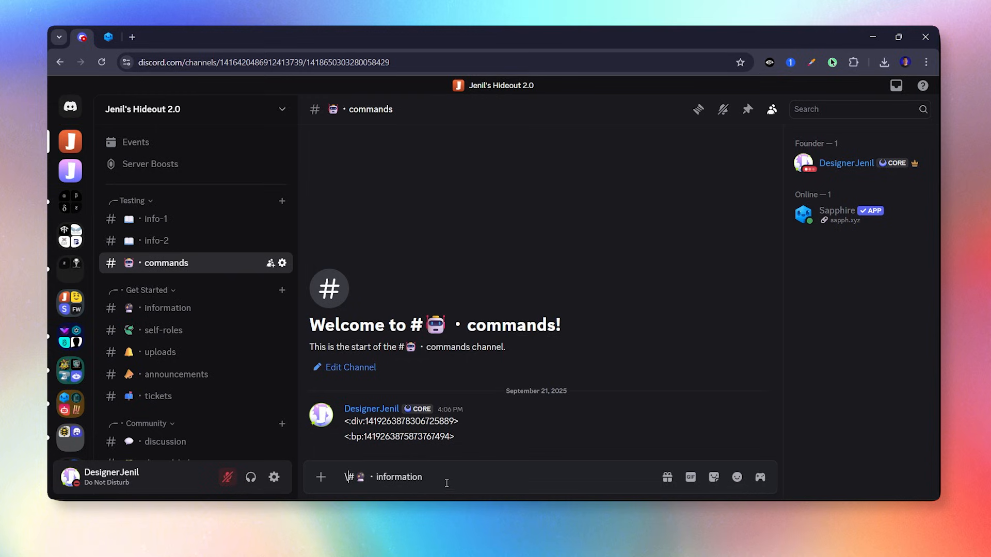
{"action": "key", "text": "Return"}
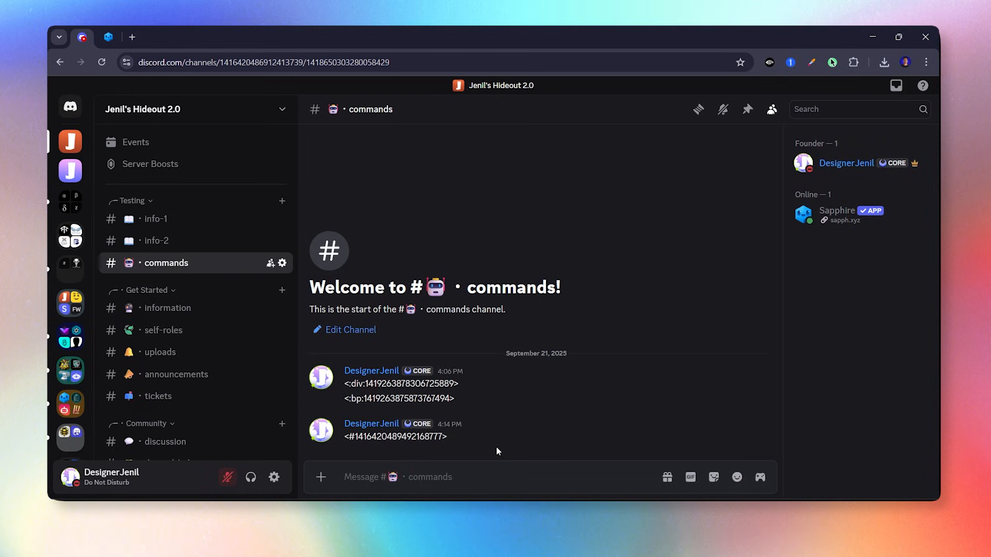
{"action": "left_click_drag", "start_coordinate": [459, 443], "coordinate": [342, 437]}
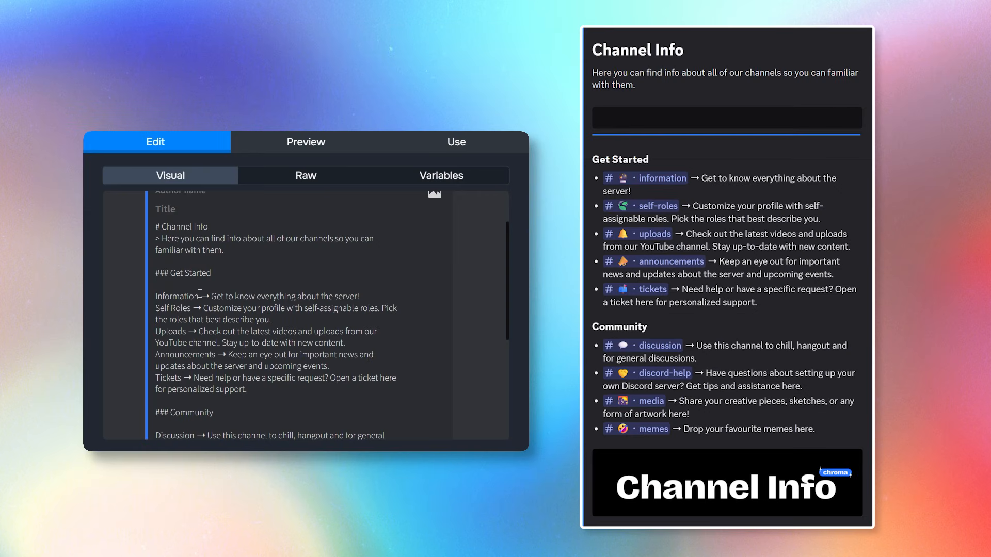
Replace Information with its copied channel mention and preview the result.
{"action": "left_click_drag", "start_coordinate": [202, 296], "coordinate": [154, 297]}
{"action": "key", "text": "ctrl+v"}
{"action": "left_click", "coordinate": [305, 142]}
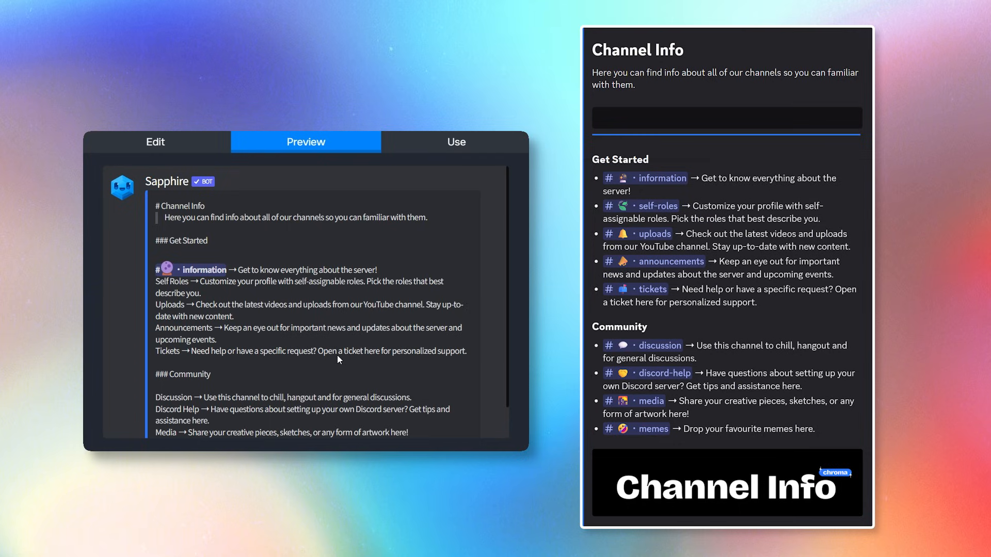
{"action": "left_click", "coordinate": [152, 144]}
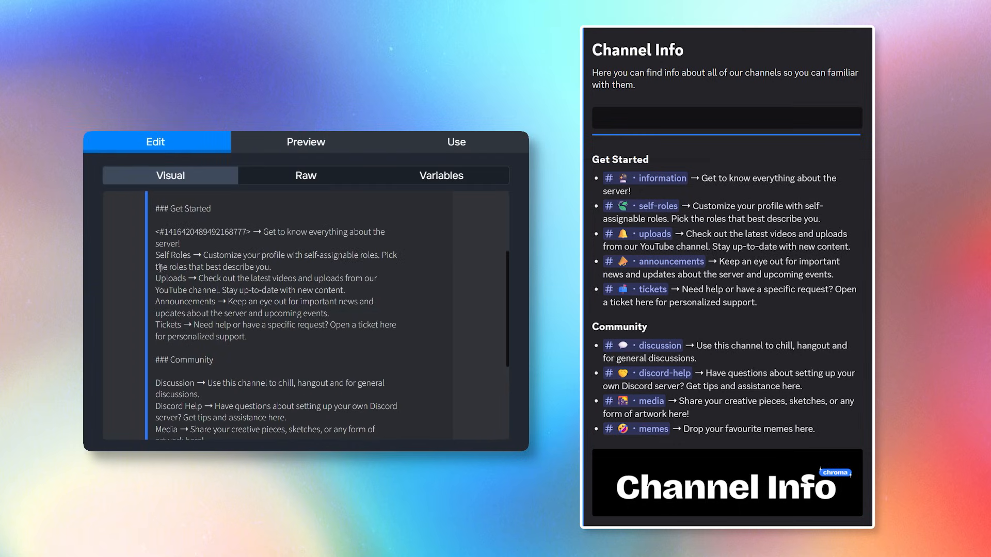
Replace Self Roles, Announcements, Tickets, Discussion and Discord Help with their channel mentions.
{"action": "left_click_drag", "start_coordinate": [192, 255], "coordinate": [152, 279]}
{"action": "key", "text": "ctrl+v"}
{"action": "key", "text": "ctrl+v"}
{"action": "left_click_drag", "start_coordinate": [215, 314], "coordinate": [128, 319]}
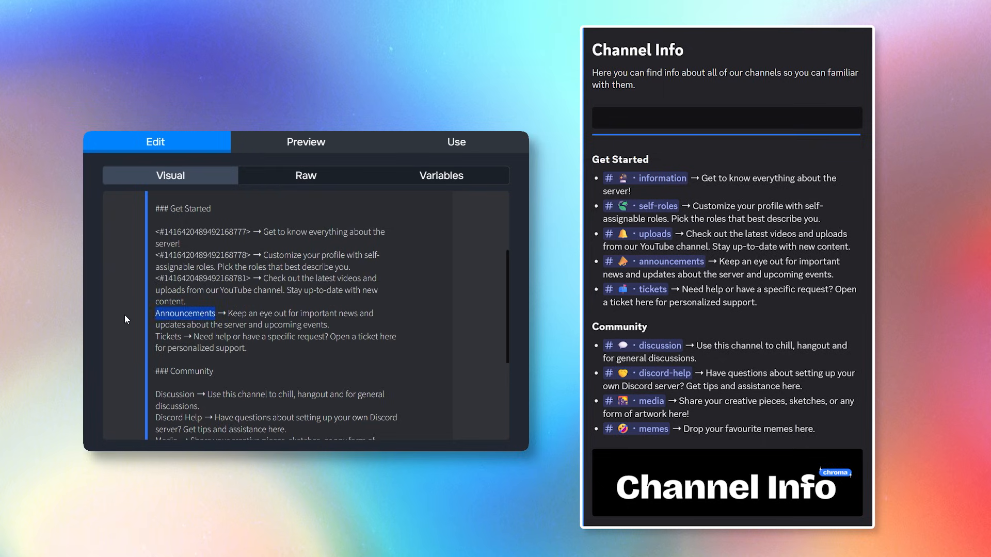
{"action": "key", "text": "ctrl+v"}
{"action": "left_click_drag", "start_coordinate": [179, 337], "coordinate": [140, 340]}
{"action": "left_click", "coordinate": [179, 338]}
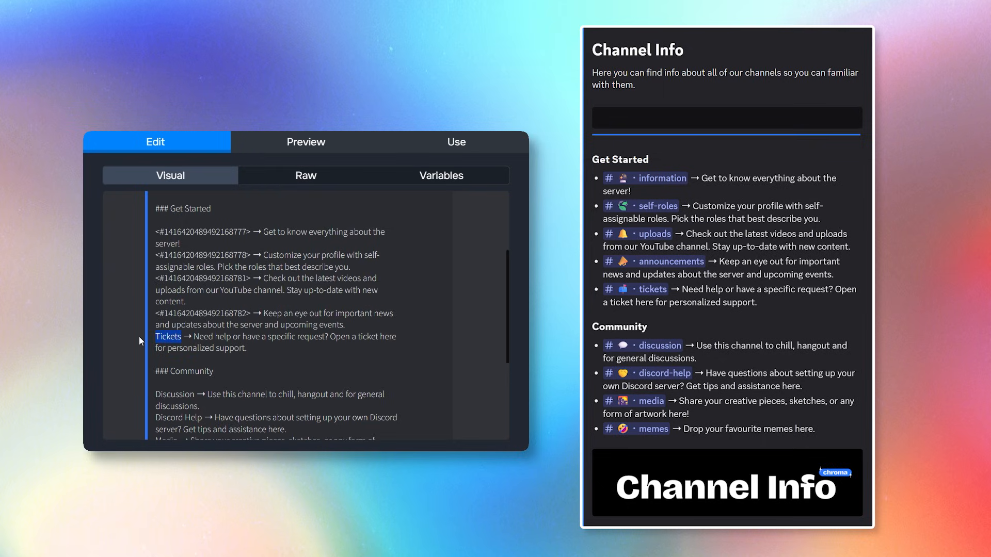
{"action": "key", "text": "ctrl+v"}
{"action": "scroll", "coordinate": [206, 341], "scroll_direction": "down", "scroll_amount": 1}
{"action": "left_click_drag", "start_coordinate": [198, 330], "coordinate": [153, 331]}
{"action": "key", "text": "ctrl+v"}
{"action": "left_click_drag", "start_coordinate": [201, 353], "coordinate": [154, 400]}
{"action": "key", "text": "ctrl+v"}
{"action": "key", "text": "ctrl+v"}
{"action": "key", "text": "ctrl+v"}
Preview the embed to confirm the channel names render as linked channels.
{"action": "left_click", "coordinate": [291, 144]}
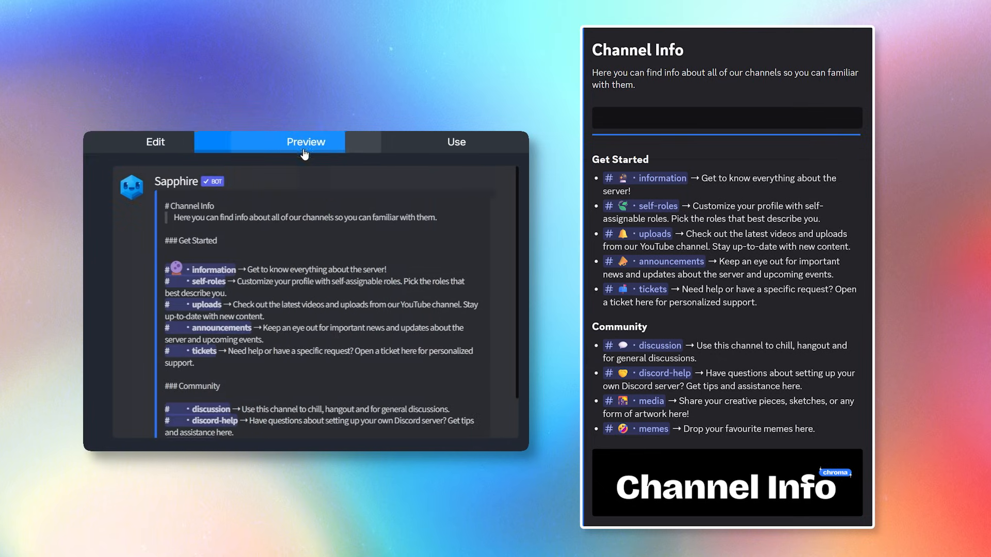
{"action": "scroll", "coordinate": [357, 305], "scroll_direction": "down", "scroll_amount": 1}
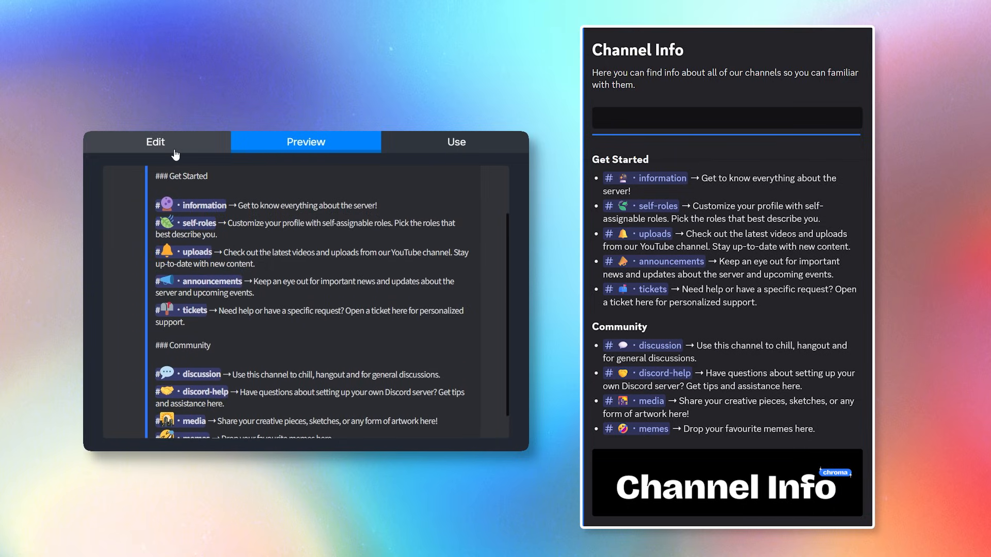
{"action": "left_click", "coordinate": [156, 142]}
Paste the banner image link into the Channel Info embed's image setting.
{"action": "scroll", "coordinate": [178, 361], "scroll_direction": "down", "scroll_amount": 8}
{"action": "left_click", "coordinate": [166, 392]}
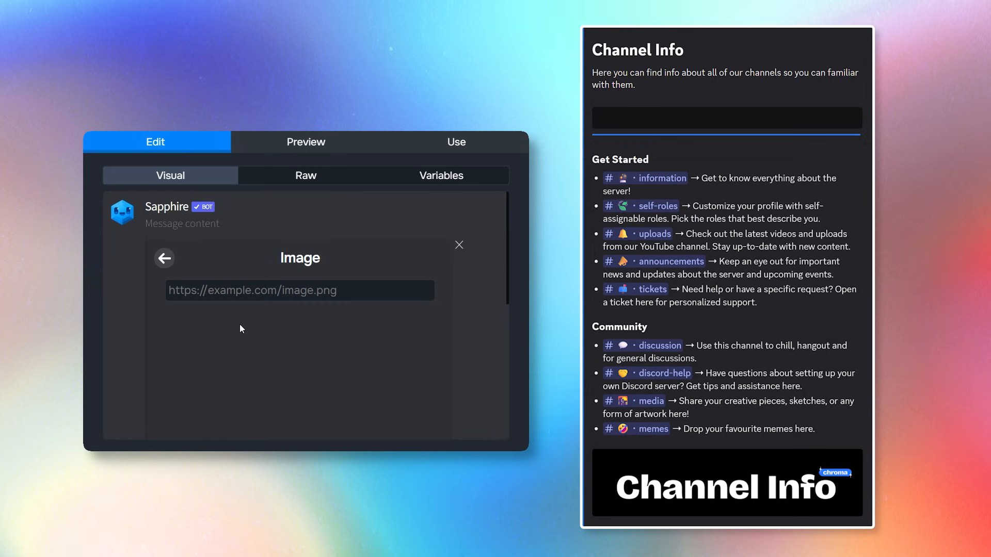
{"action": "key", "text": "ctrl+v"}
{"action": "left_click", "coordinate": [164, 258]}
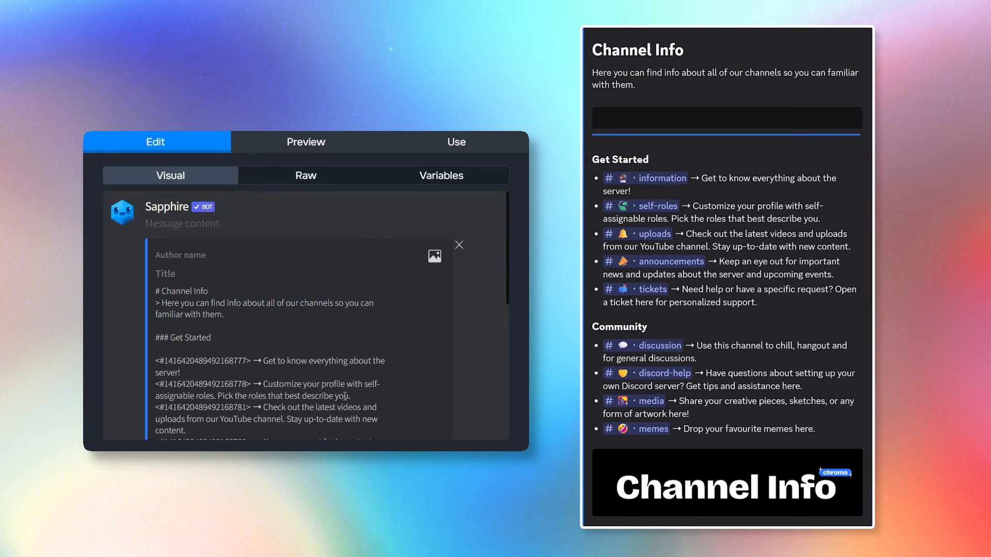
Delete the blank lines below the Get Started and Community sections.
{"action": "scroll", "coordinate": [322, 395], "scroll_direction": "down", "scroll_amount": 3}
{"action": "key", "text": "BackSpace"}
{"action": "left_click", "coordinate": [331, 372]}
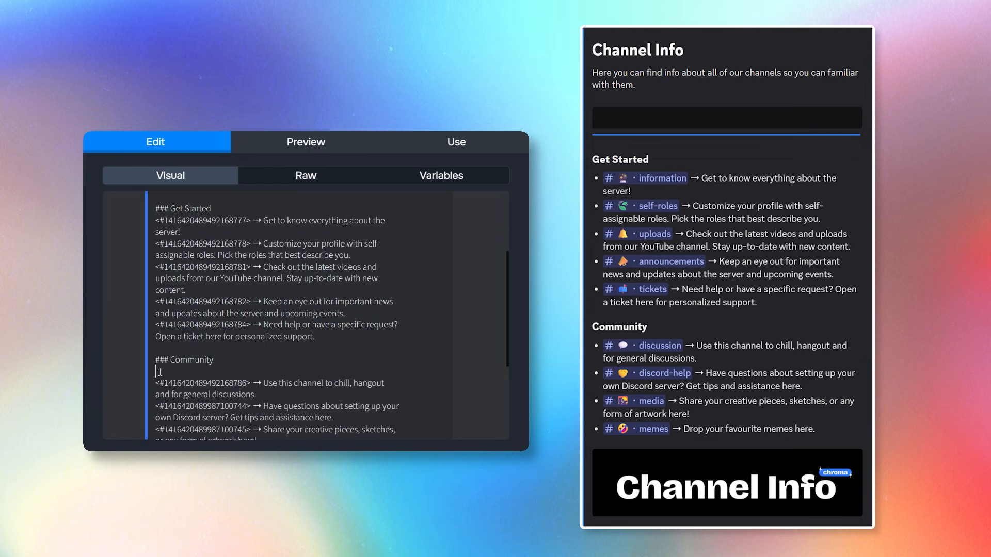
{"action": "key", "text": "BackSpace"}
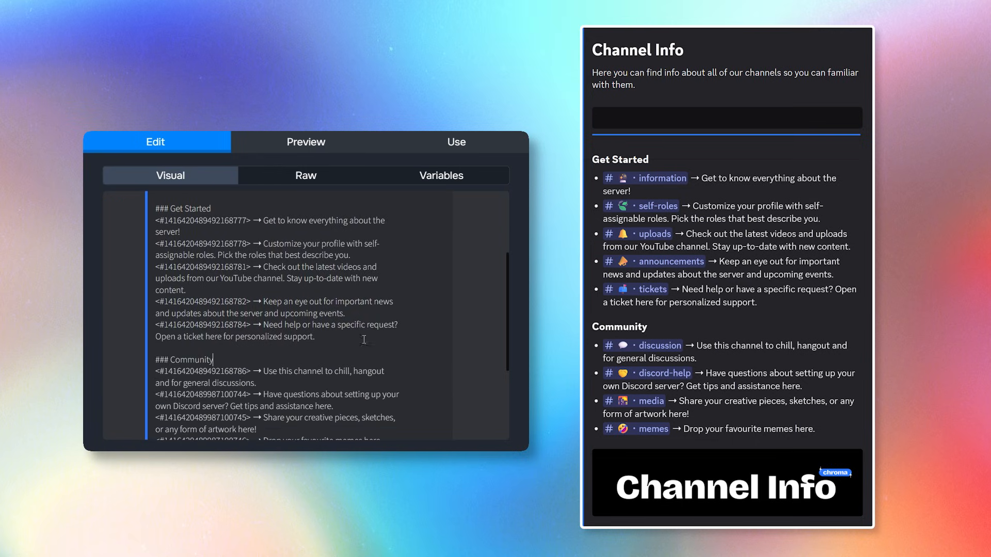
Post the Channel Info message to the info-1 channel.
{"action": "left_click", "coordinate": [476, 152]}
{"action": "left_click", "coordinate": [222, 245]}
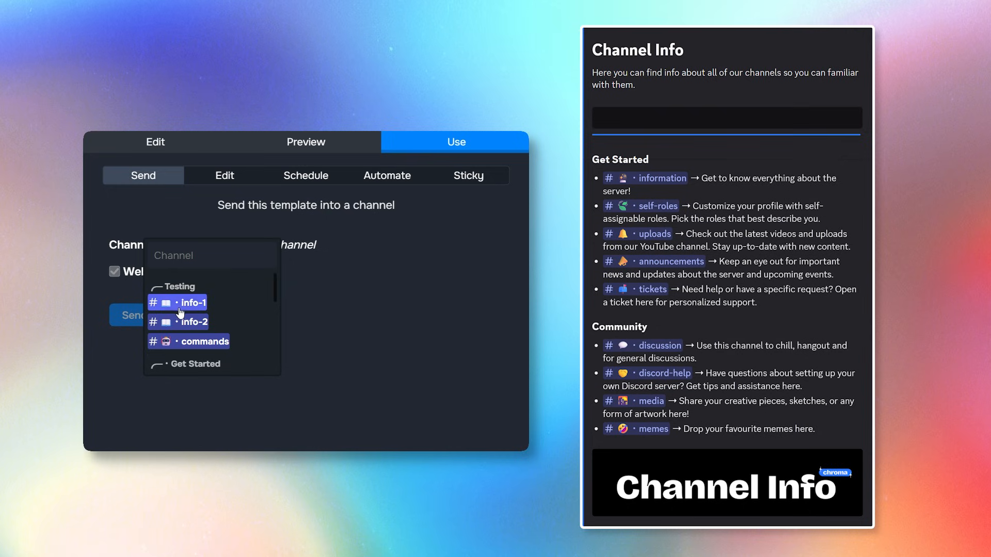
{"action": "left_click", "coordinate": [179, 308]}
{"action": "left_click", "coordinate": [135, 328]}
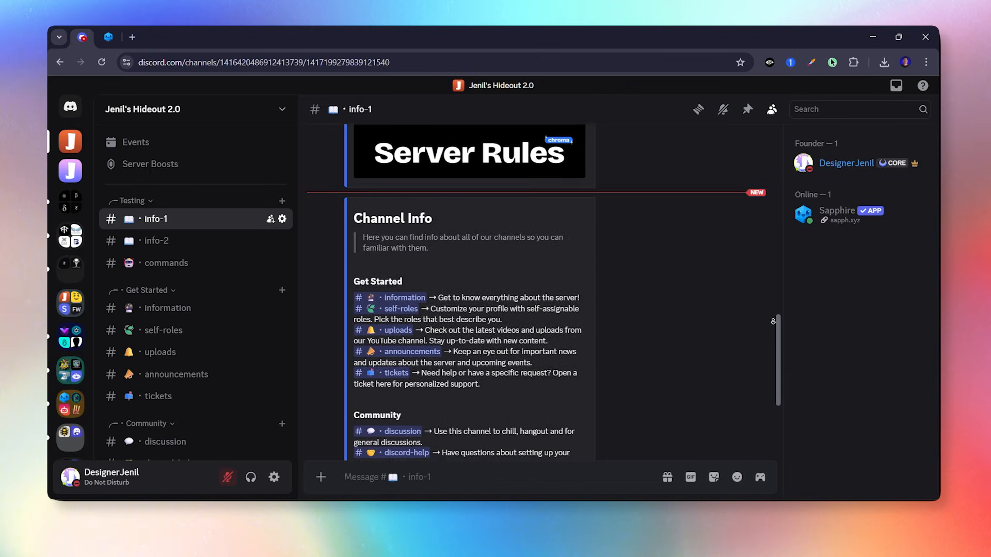
{"action": "scroll", "coordinate": [773, 321], "scroll_direction": "down", "scroll_amount": 3}
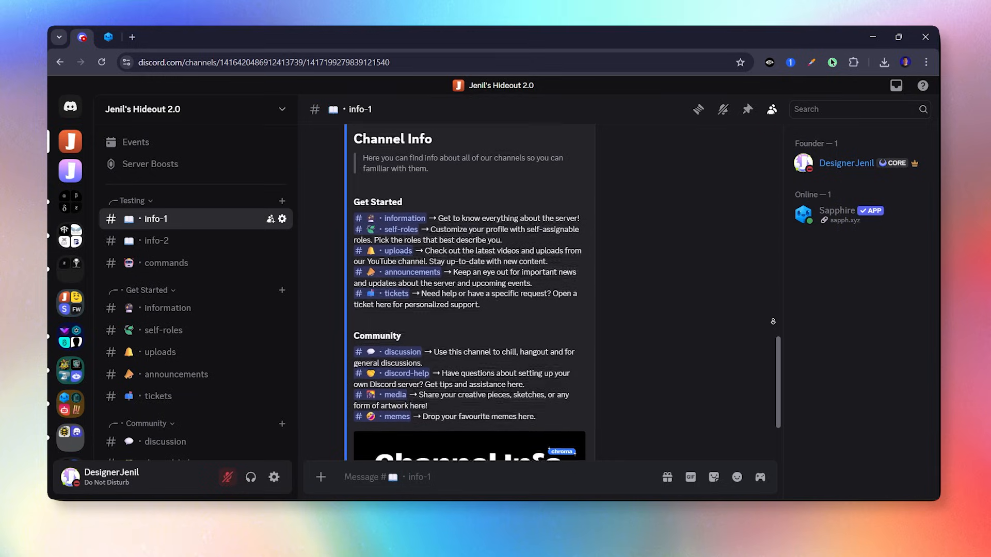
{"action": "scroll", "coordinate": [773, 321], "scroll_direction": "down", "scroll_amount": 2}
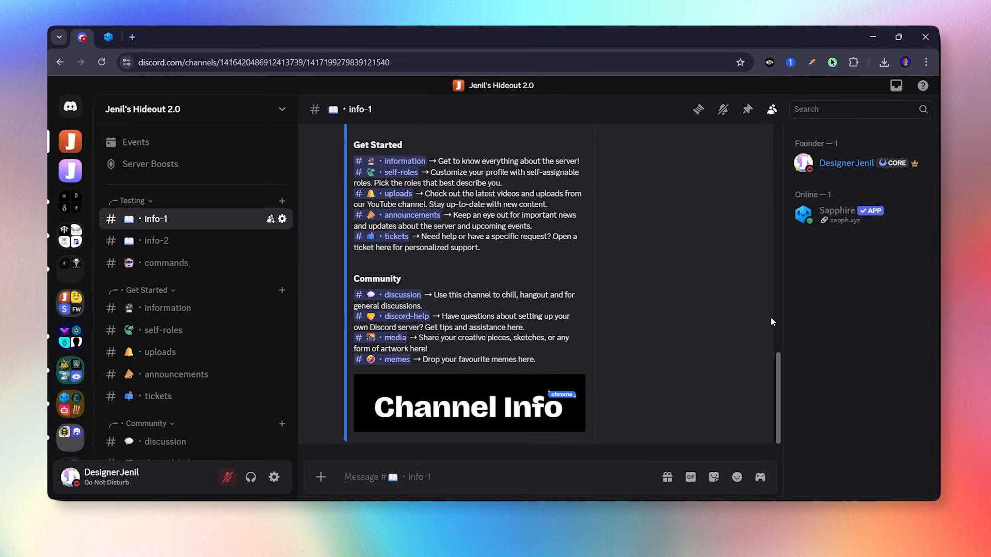
{"action": "scroll", "coordinate": [771, 319], "scroll_direction": "up", "scroll_amount": 4}
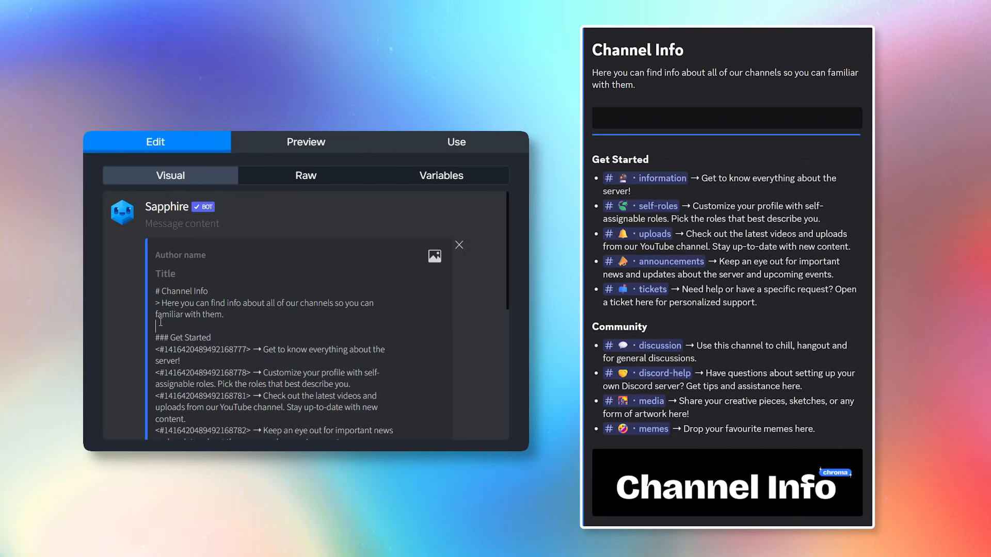
Delete the empty lines after the intro and before the Community heading.
{"action": "key", "text": "BackSpace"}
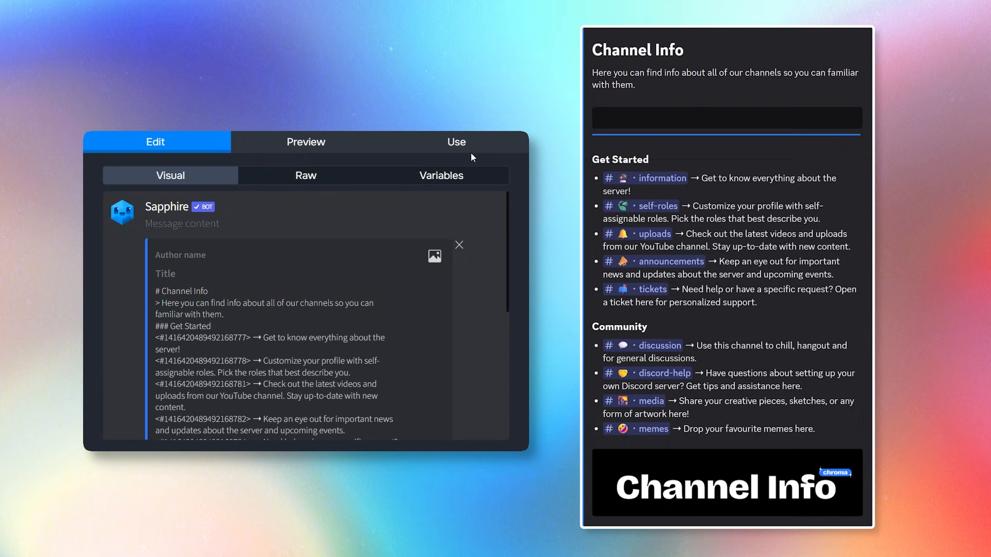
{"action": "scroll", "coordinate": [223, 346], "scroll_direction": "down", "scroll_amount": 3}
{"action": "key", "text": "BackSpace"}
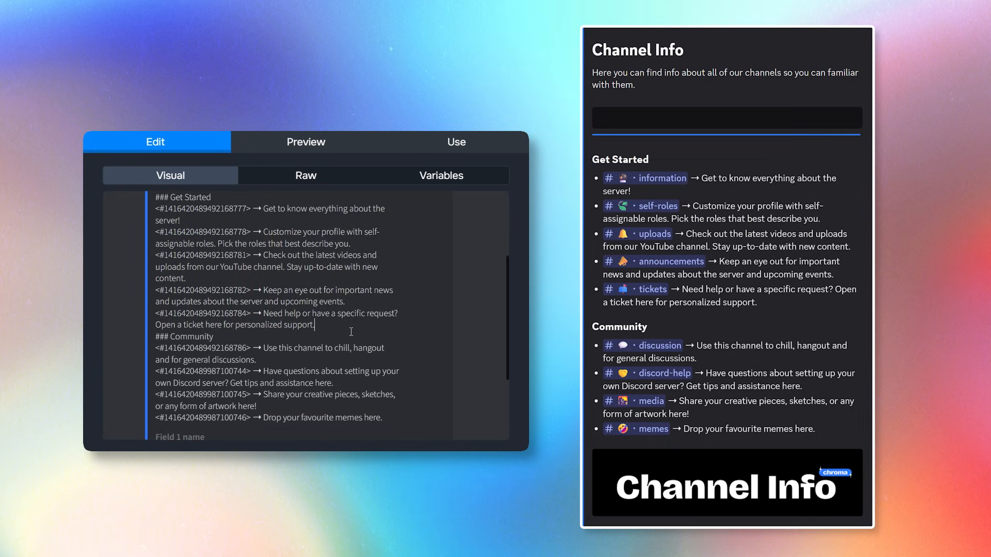
Resend the updated Channel Info message, then remove the '>' quote marker from the intro.
{"action": "left_click", "coordinate": [457, 142]}
{"action": "left_click", "coordinate": [155, 324]}
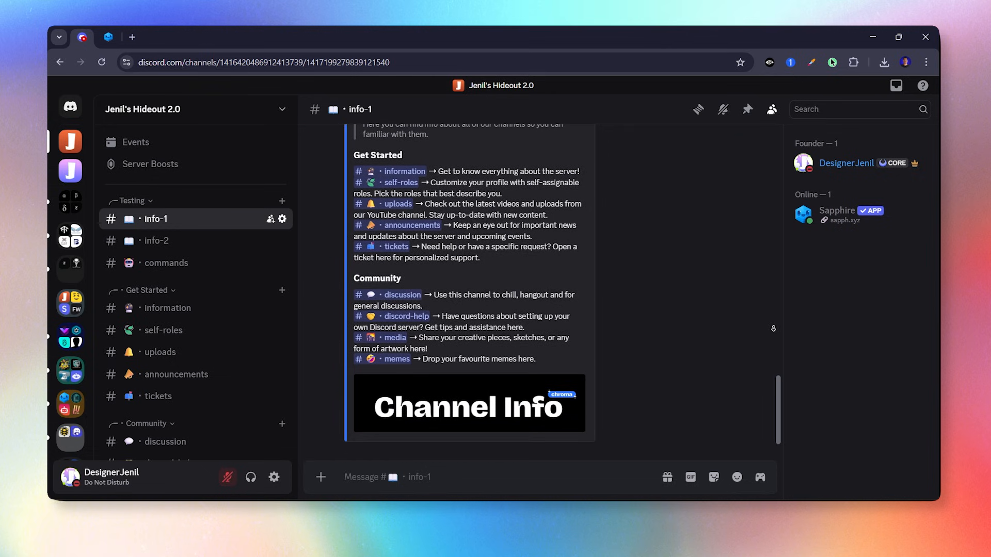
{"action": "scroll", "coordinate": [774, 327], "scroll_direction": "up", "scroll_amount": 2}
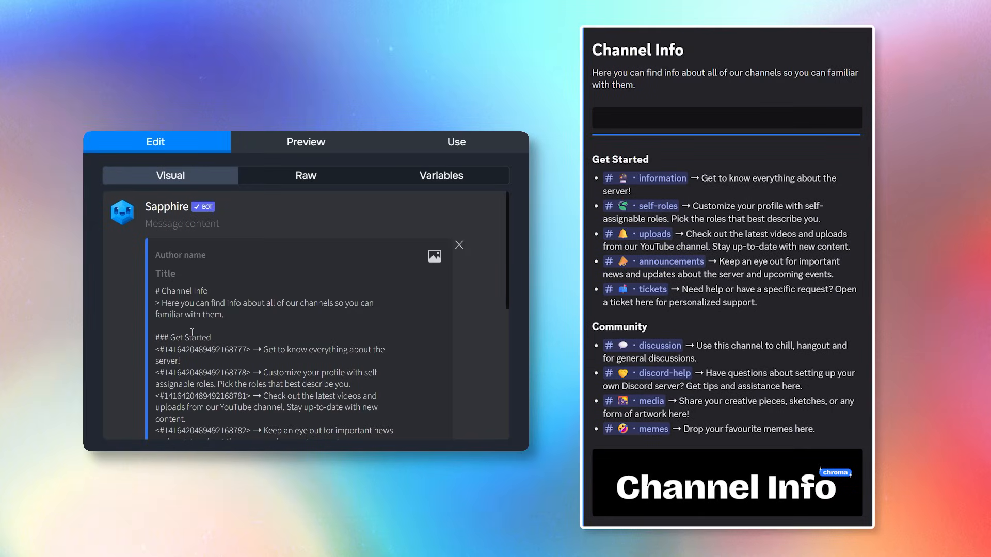
{"action": "key", "text": "BackSpace"}
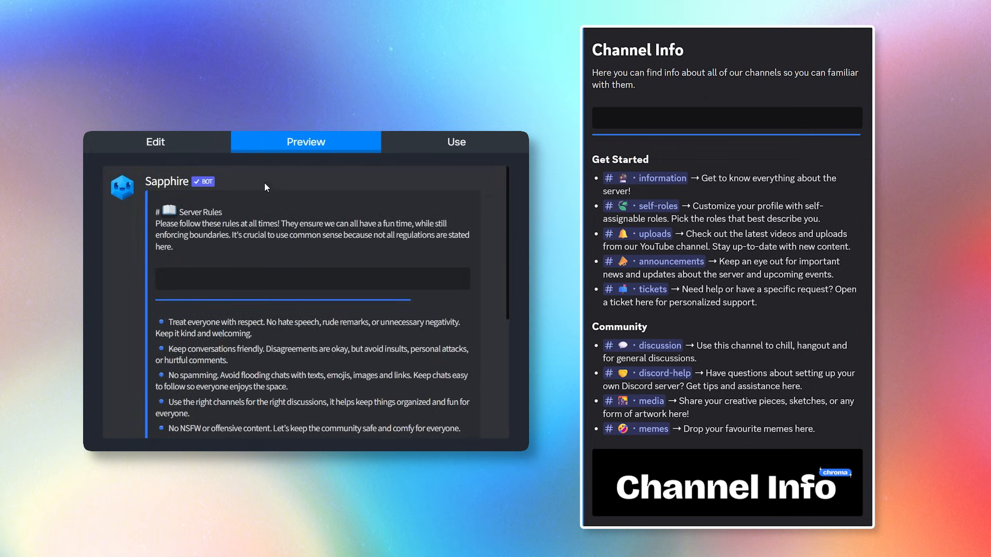
Copy the divider emoji block from the Server Rules text.
{"action": "left_click", "coordinate": [213, 143]}
{"action": "scroll", "coordinate": [372, 352], "scroll_direction": "down", "scroll_amount": 3}
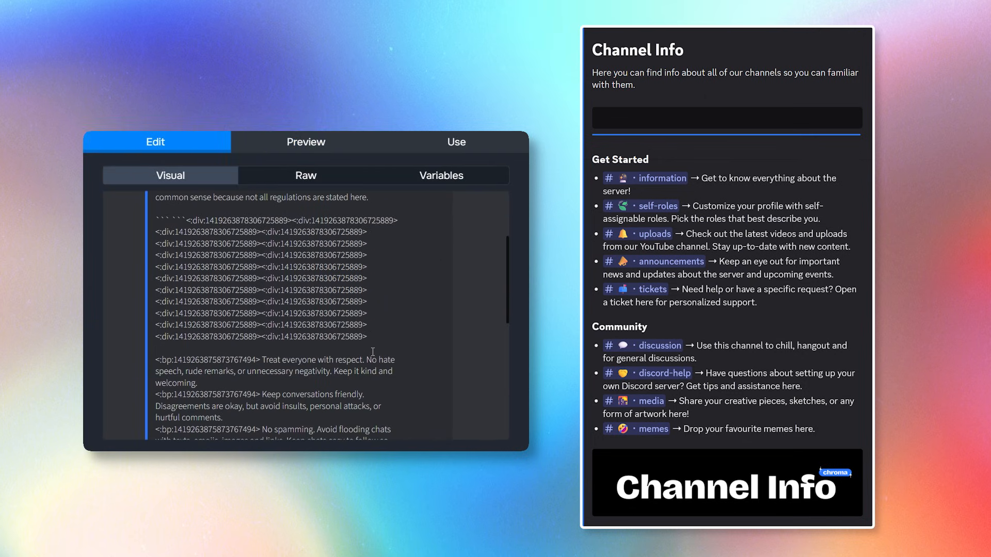
{"action": "left_click_drag", "start_coordinate": [374, 334], "coordinate": [155, 225]}
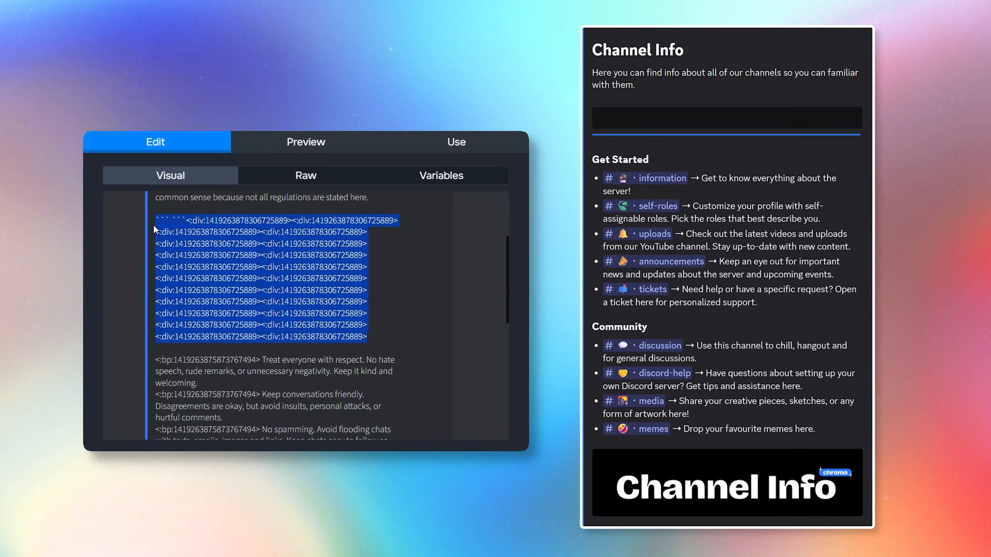
{"action": "left_click", "coordinate": [478, 346]}
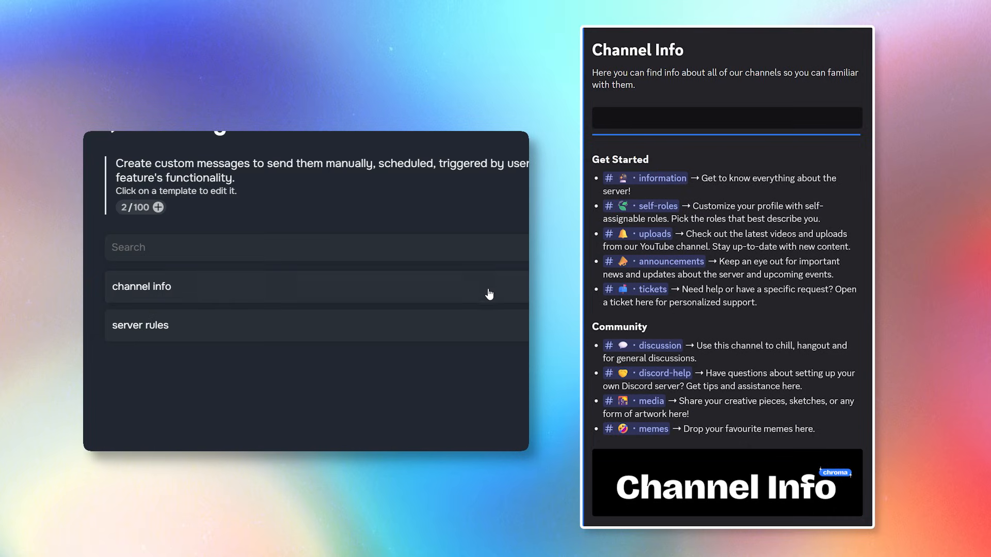
Paste the divider block beneath the Channel Info intro.
{"action": "left_click", "coordinate": [487, 292]}
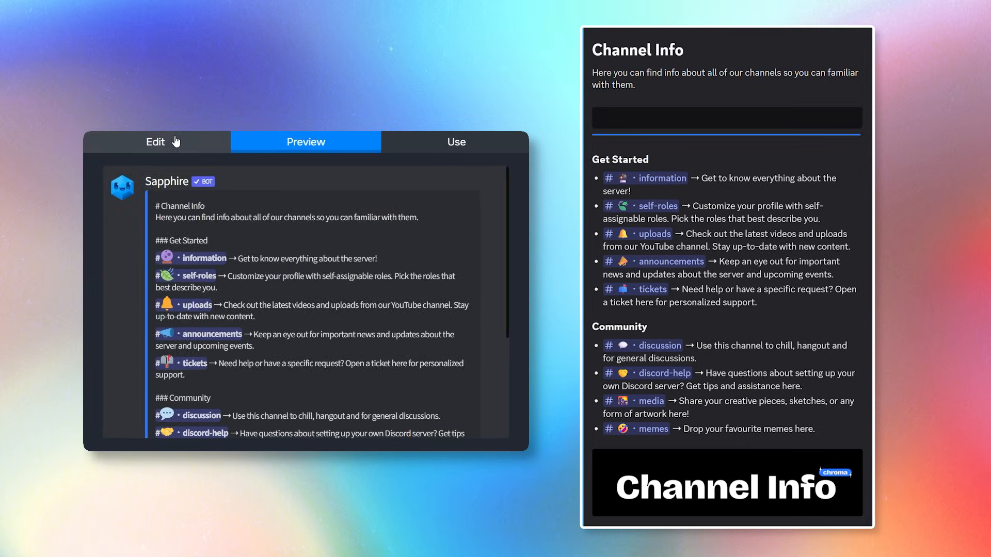
{"action": "left_click", "coordinate": [156, 142]}
{"action": "scroll", "coordinate": [234, 316], "scroll_direction": "down", "scroll_amount": 2}
{"action": "left_click", "coordinate": [161, 262]}
{"action": "key", "text": "ctrl+v"}
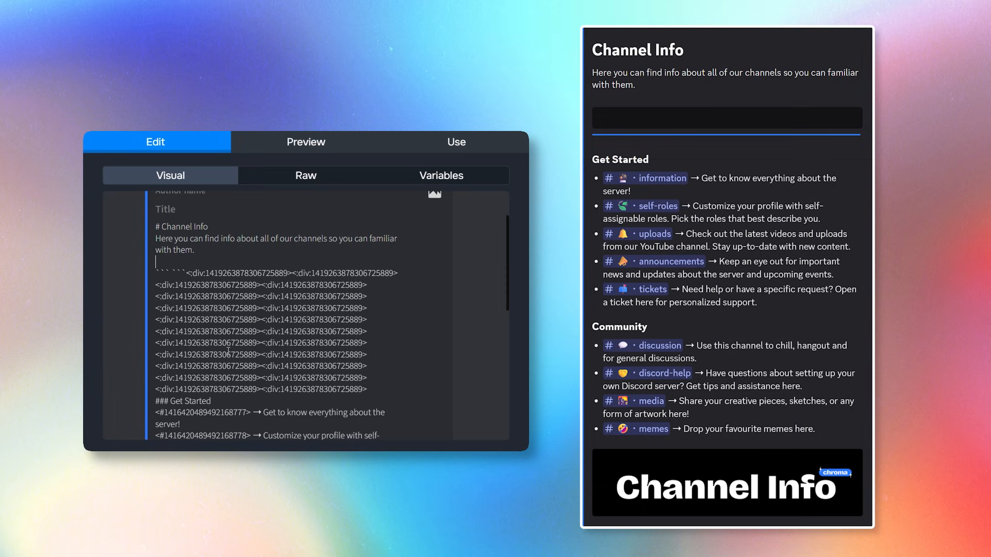
Prefix the Get Started channel lines, through tickets, with '-' list dashes.
{"action": "scroll", "coordinate": [206, 355], "scroll_direction": "down", "scroll_amount": 2}
{"action": "scroll", "coordinate": [168, 345], "scroll_direction": "down", "scroll_amount": 2}
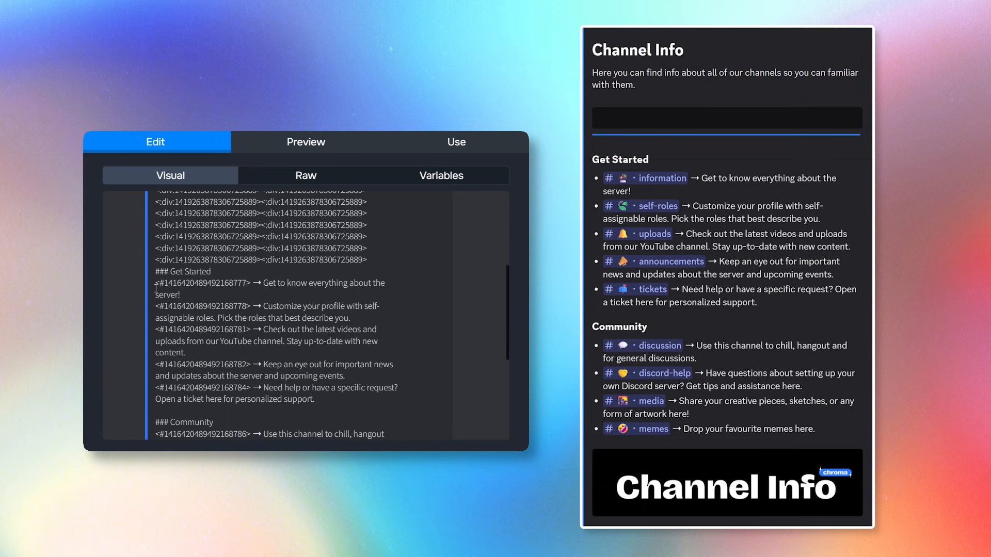
{"action": "type", "text": "-"}
{"action": "left_click", "coordinate": [156, 306]}
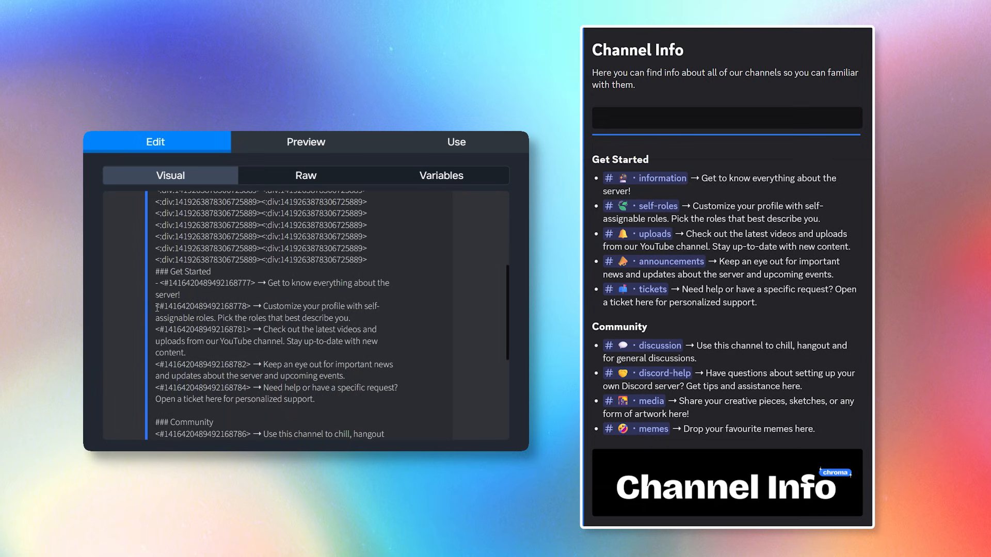
{"action": "type", "text": "-"}
{"action": "left_click", "coordinate": [156, 329]}
{"action": "type", "text": "-"}
{"action": "left_click", "coordinate": [157, 389]}
{"action": "type", "text": "-"}
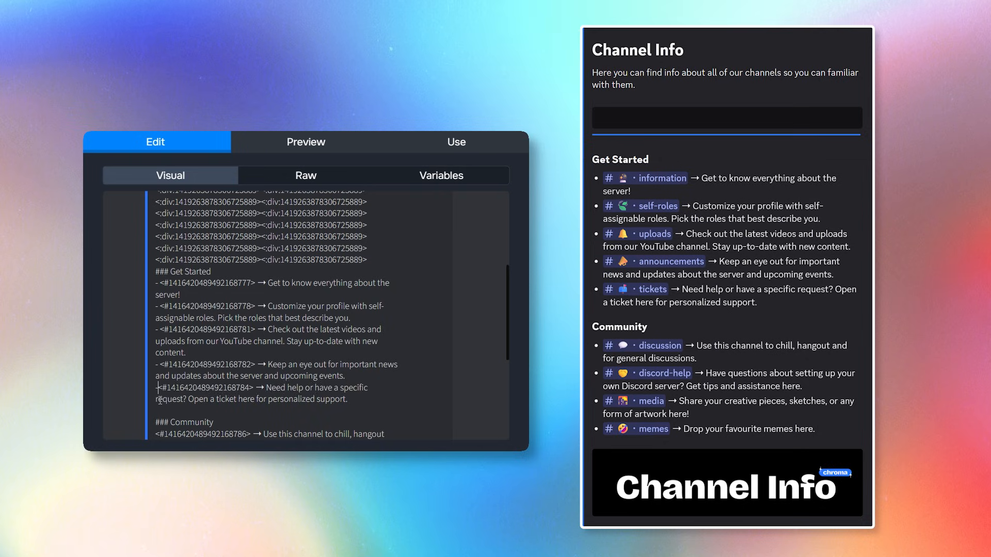
Remove the blank line above Community and dash the discussion, discord-help, media and memes lines.
{"action": "scroll", "coordinate": [156, 395], "scroll_direction": "down", "scroll_amount": 1}
{"action": "left_click", "coordinate": [156, 361]}
{"action": "key", "text": "BackSpace"}
{"action": "left_click", "coordinate": [157, 360]}
{"action": "type", "text": "-"}
{"action": "left_click", "coordinate": [158, 381]}
{"action": "type", "text": "-"}
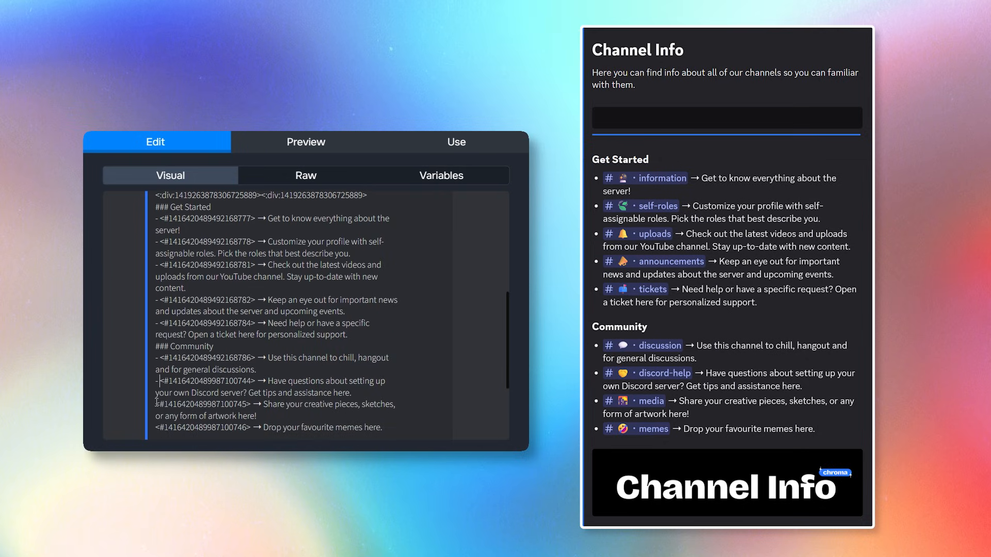
{"action": "left_click", "coordinate": [156, 404]}
{"action": "type", "text": "-"}
{"action": "left_click", "coordinate": [156, 427]}
{"action": "type", "text": "-"}
{"action": "scroll", "coordinate": [275, 395], "scroll_direction": "down", "scroll_amount": 1}
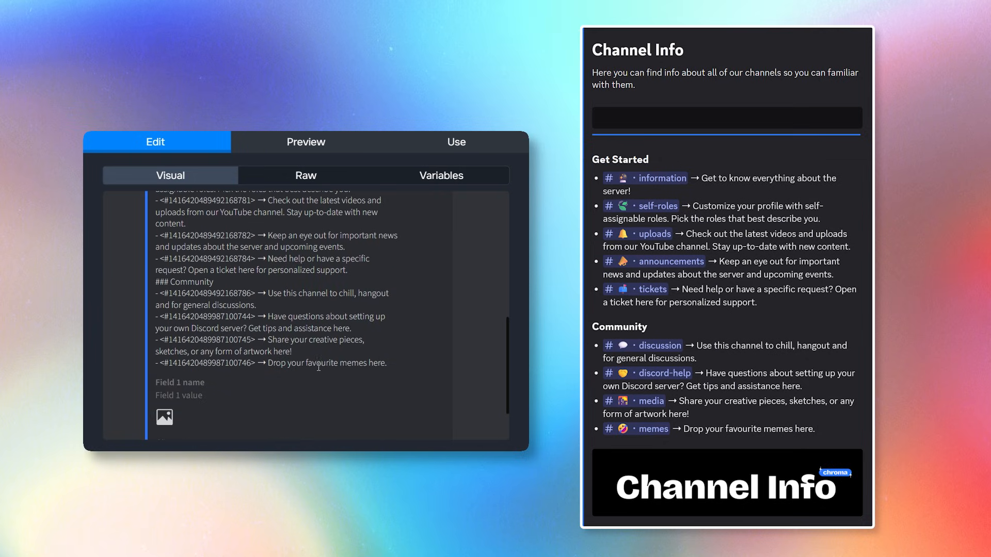
{"action": "scroll", "coordinate": [275, 395], "scroll_direction": "up", "scroll_amount": 10}
Preview the revised Channel Info message and post it to info-1.
{"action": "left_click", "coordinate": [323, 150]}
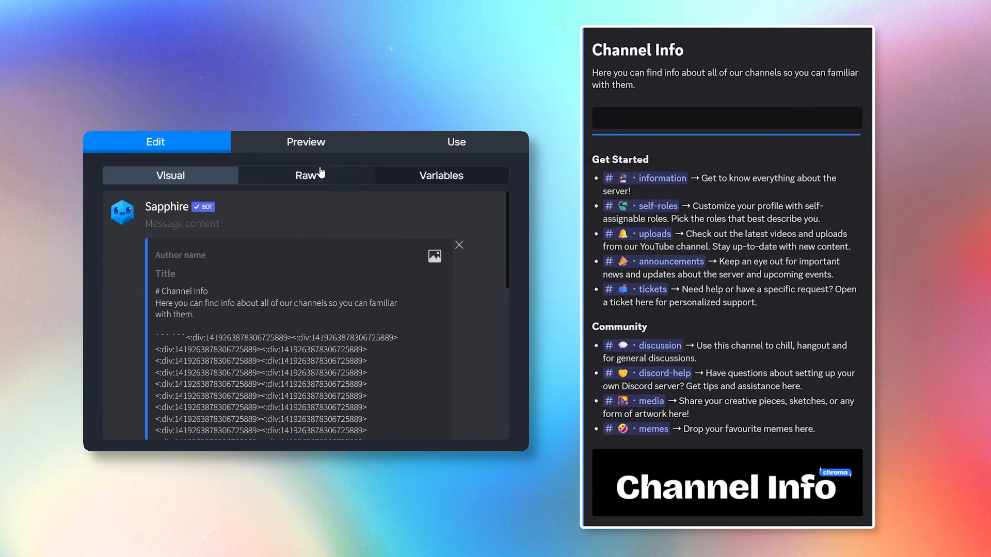
{"action": "scroll", "coordinate": [362, 304], "scroll_direction": "down", "scroll_amount": 5}
{"action": "scroll", "coordinate": [364, 305], "scroll_direction": "up", "scroll_amount": 5}
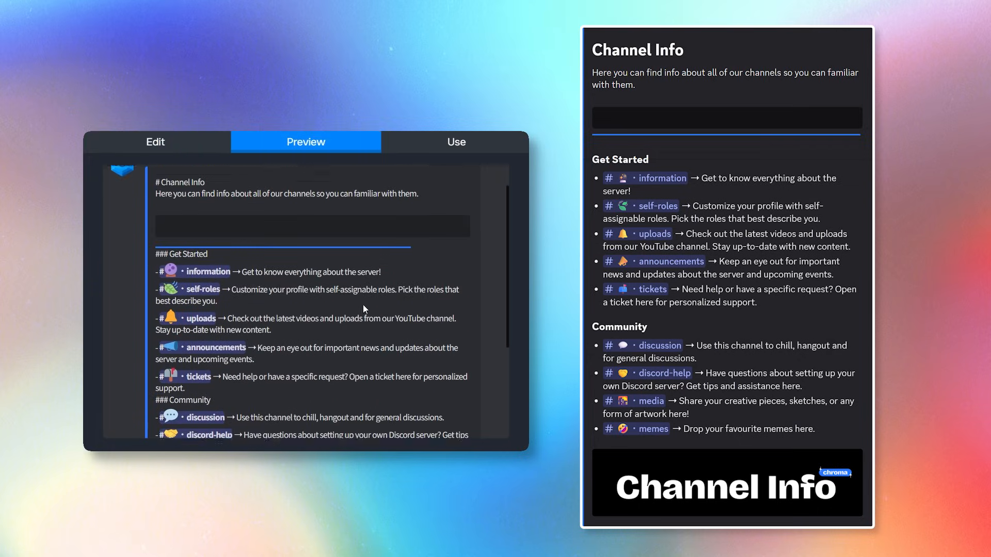
{"action": "left_click", "coordinate": [431, 150]}
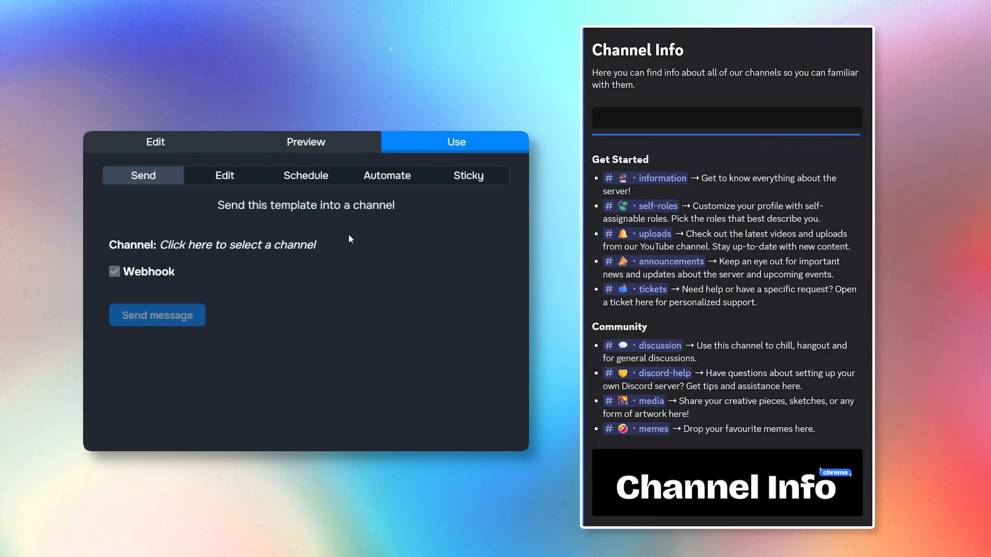
{"action": "left_click", "coordinate": [270, 250]}
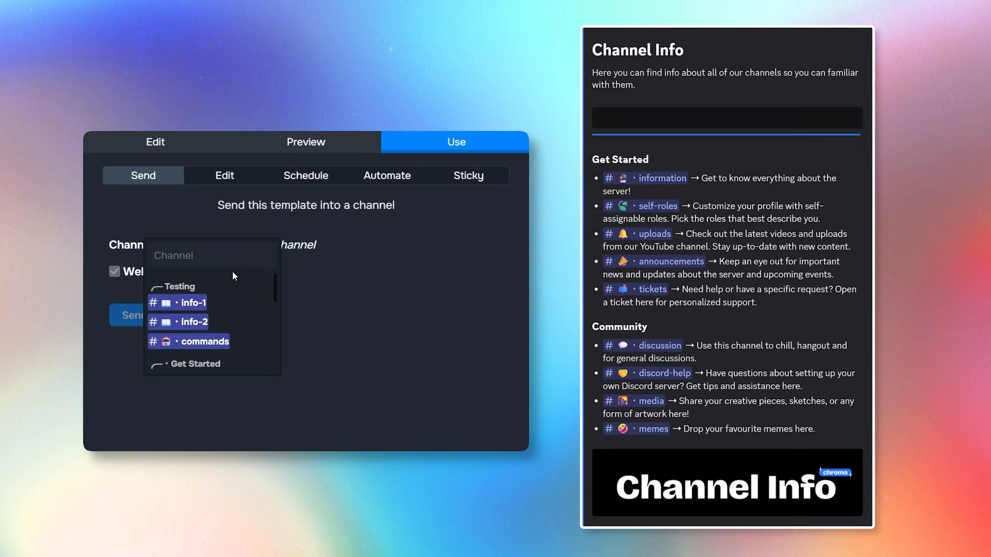
{"action": "left_click", "coordinate": [192, 298]}
{"action": "left_click", "coordinate": [146, 321]}
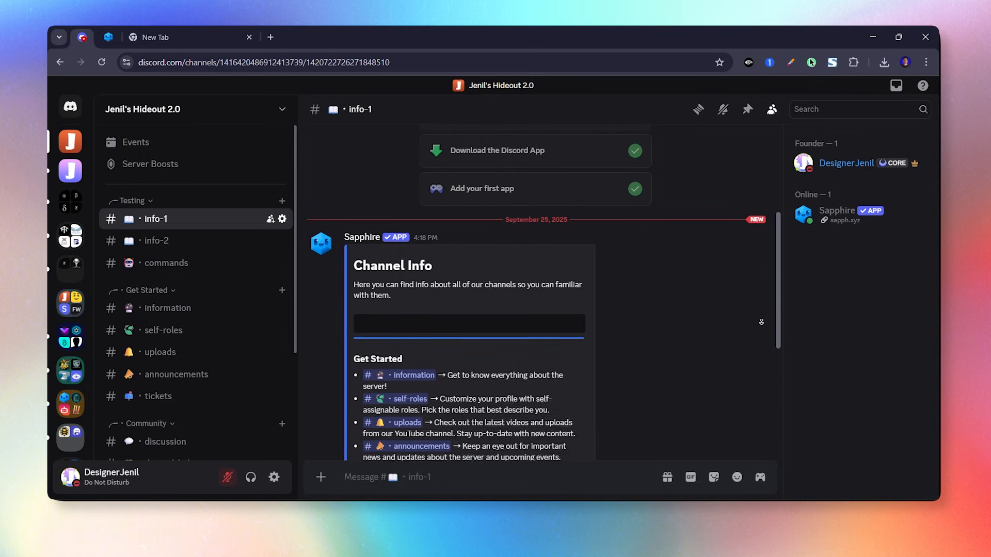
{"action": "scroll", "coordinate": [761, 322], "scroll_direction": "down", "scroll_amount": 1}
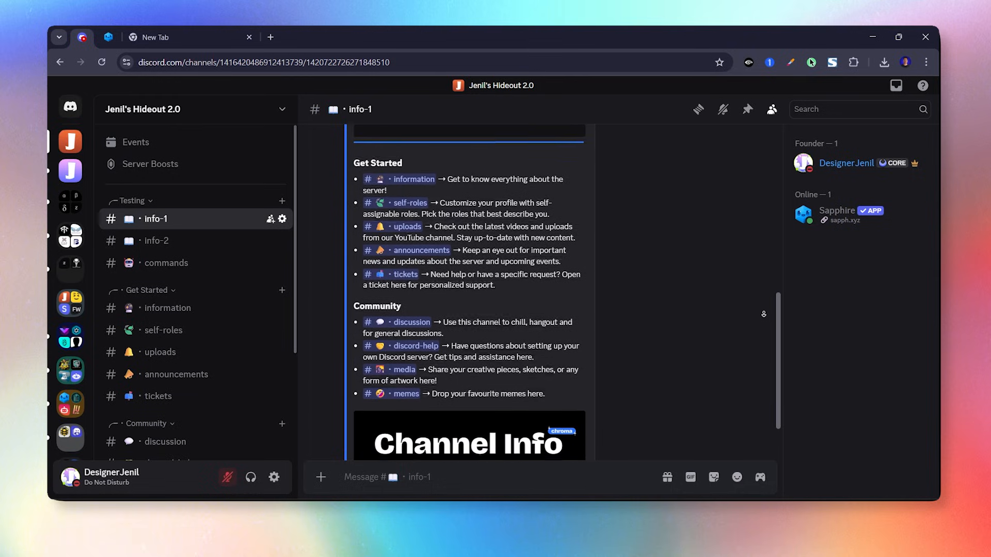
{"action": "middle_click", "coordinate": [764, 314]}
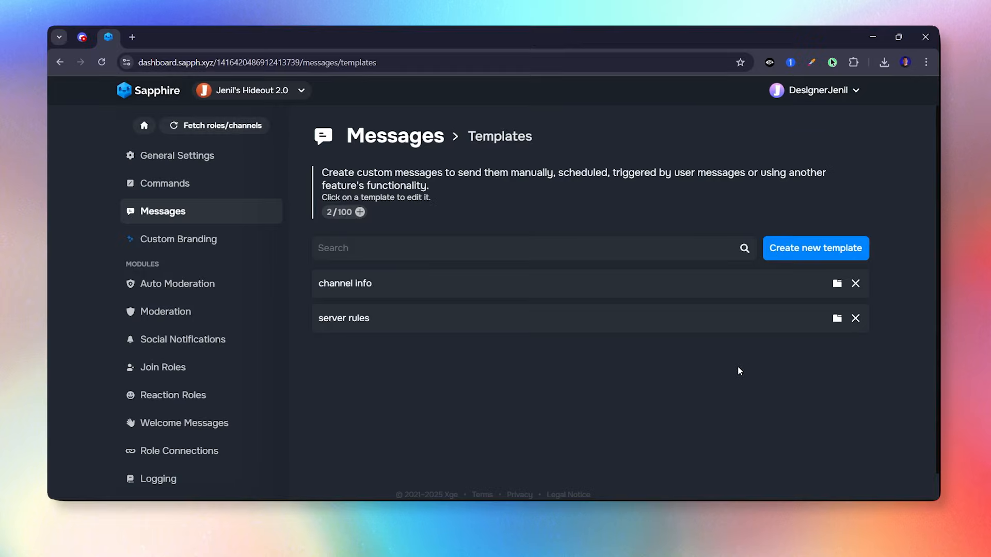
{"action": "left_click", "coordinate": [822, 258]}
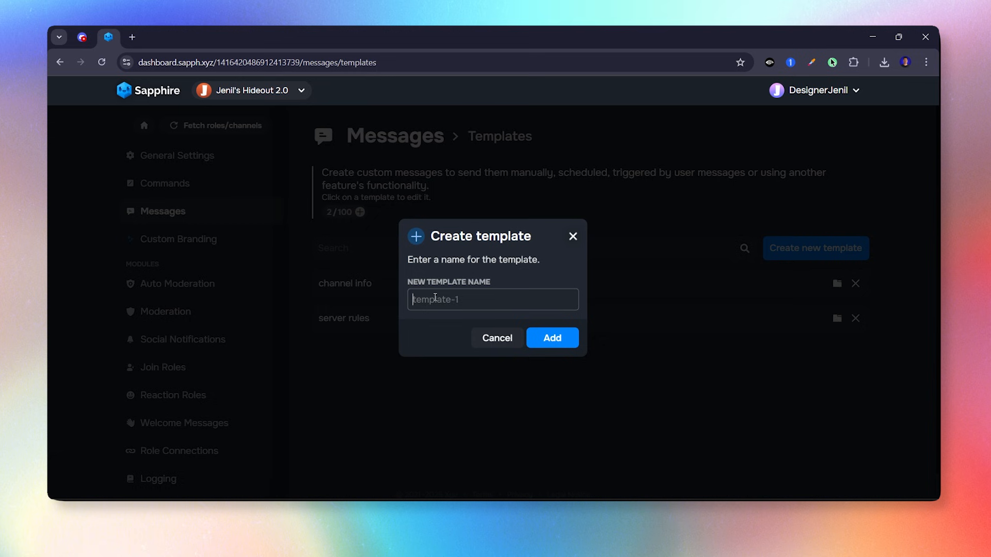
{"action": "type", "text": "role info"}
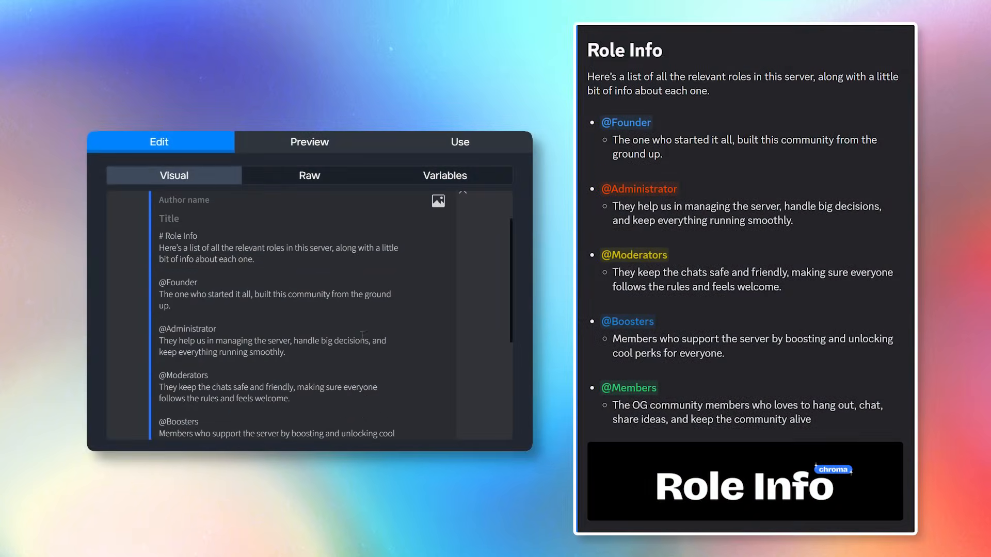
{"action": "left_click_drag", "start_coordinate": [208, 281], "coordinate": [140, 289]}
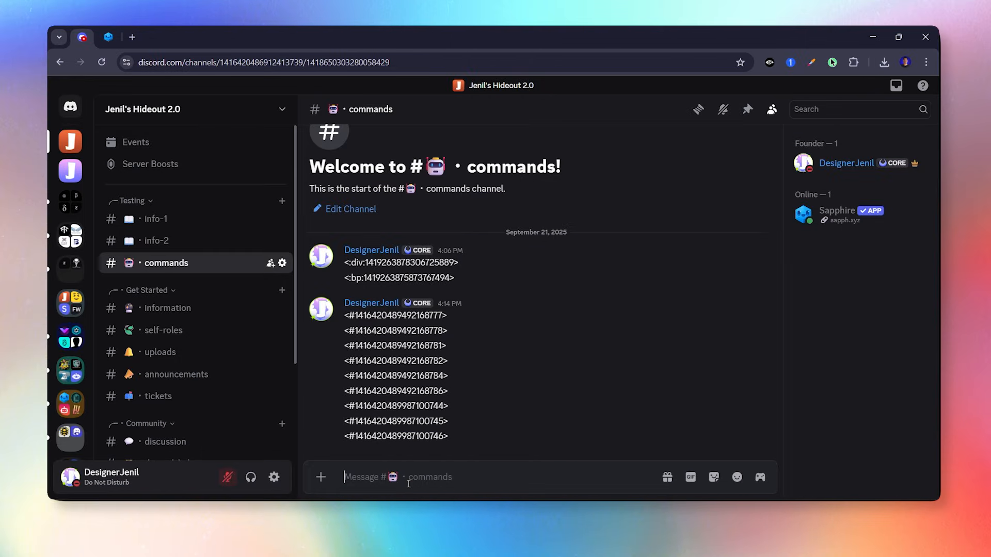
{"action": "type", "text": "@foun"}
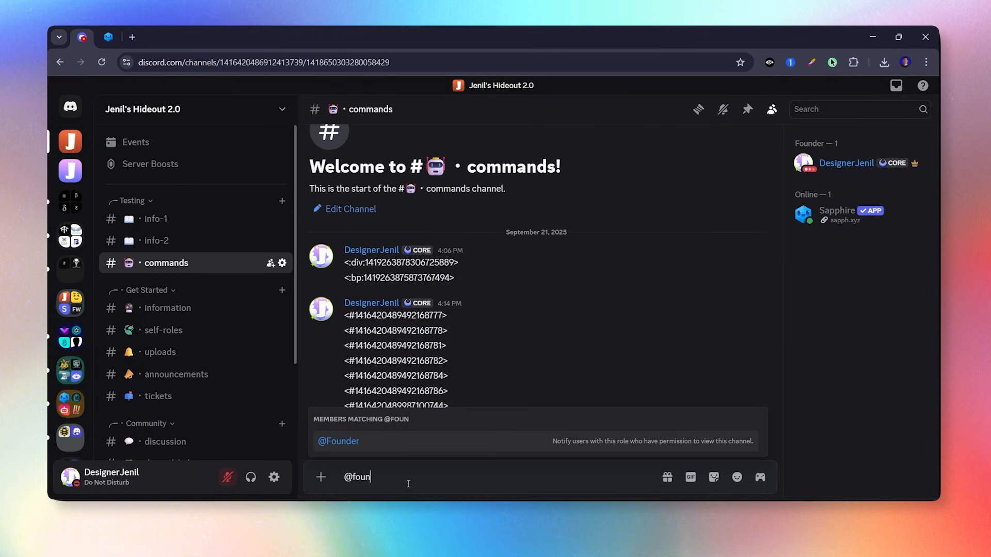
{"action": "left_click", "coordinate": [395, 441]}
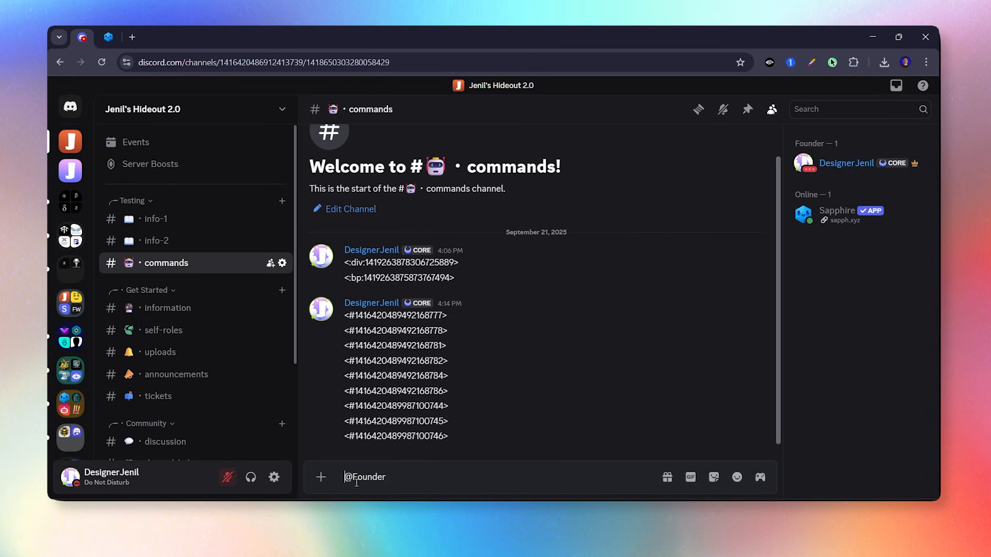
{"action": "key", "text": "Return"}
{"action": "left_click_drag", "start_coordinate": [475, 448], "coordinate": [339, 444]}
{"action": "key", "text": "ctrl+c"}
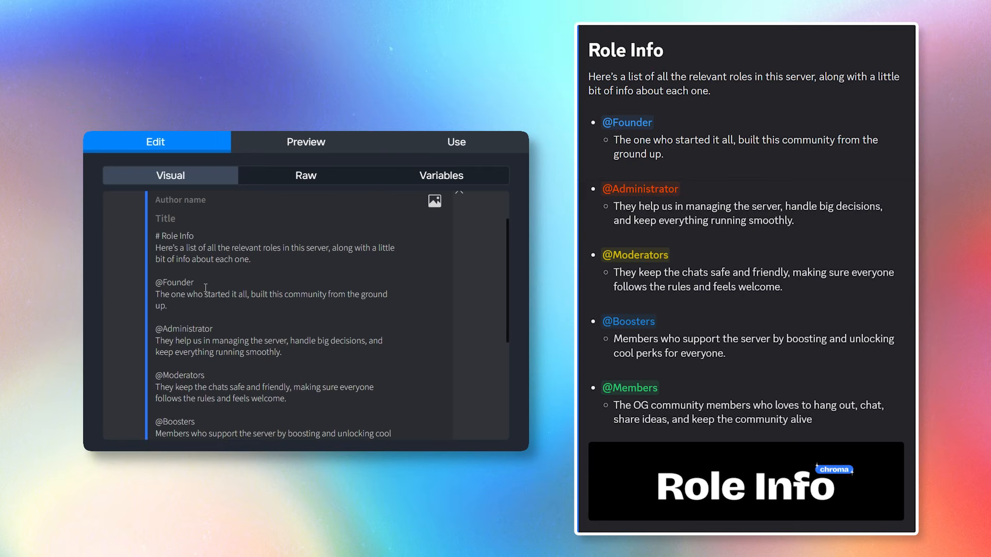
{"action": "left_click_drag", "start_coordinate": [192, 282], "coordinate": [144, 285]}
{"action": "key", "text": "ctrl+v"}
{"action": "left_click", "coordinate": [289, 149]}
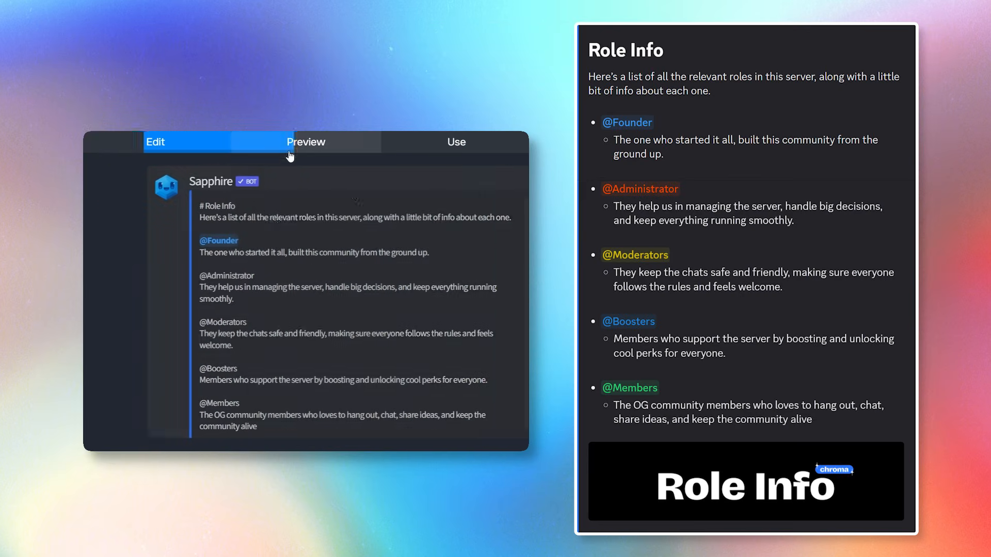
{"action": "left_click", "coordinate": [147, 146]}
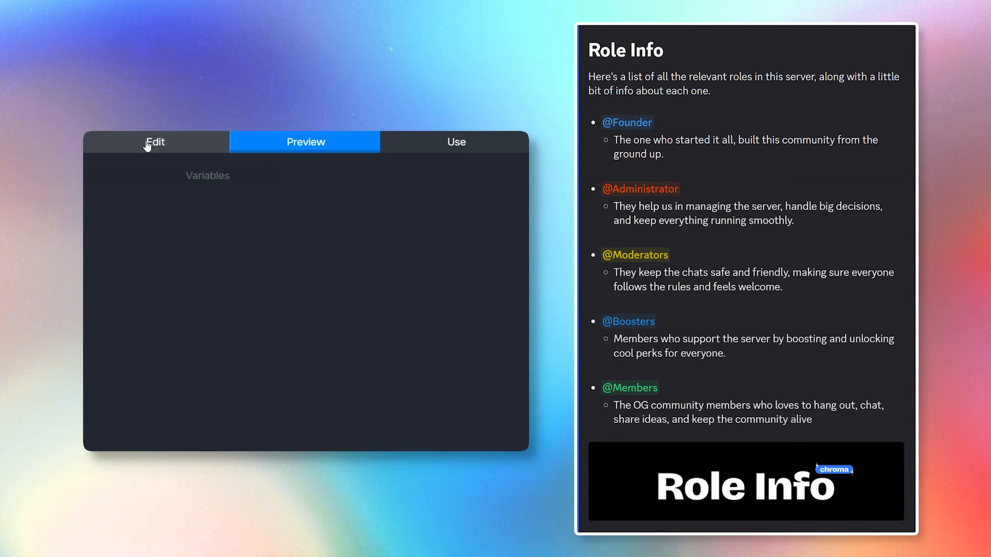
{"action": "scroll", "coordinate": [247, 362], "scroll_direction": "down", "scroll_amount": 1}
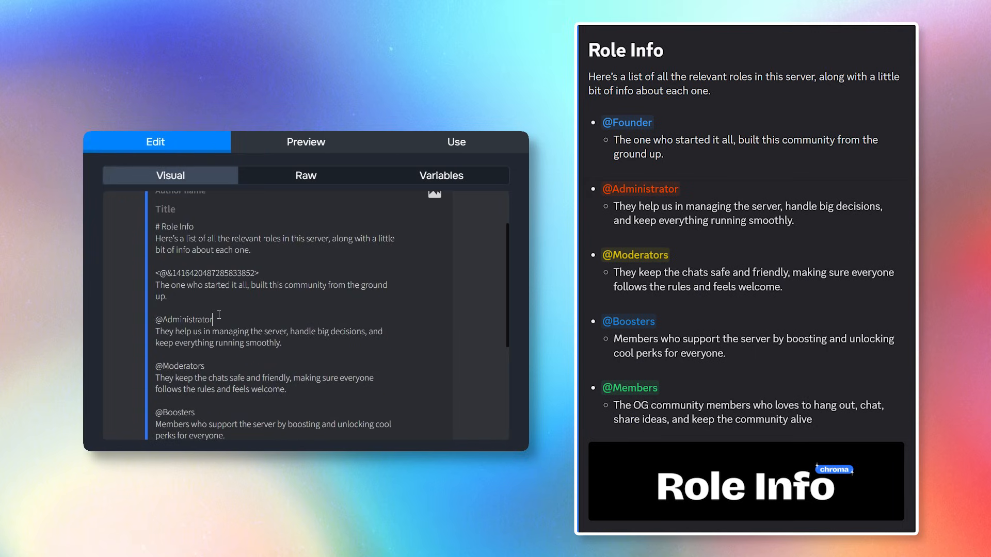
{"action": "left_click_drag", "start_coordinate": [219, 315], "coordinate": [131, 317]}
{"action": "key", "text": "ctrl+v"}
{"action": "scroll", "coordinate": [131, 316], "scroll_direction": "down", "scroll_amount": 2}
{"action": "left_click_drag", "start_coordinate": [206, 237], "coordinate": [102, 239]}
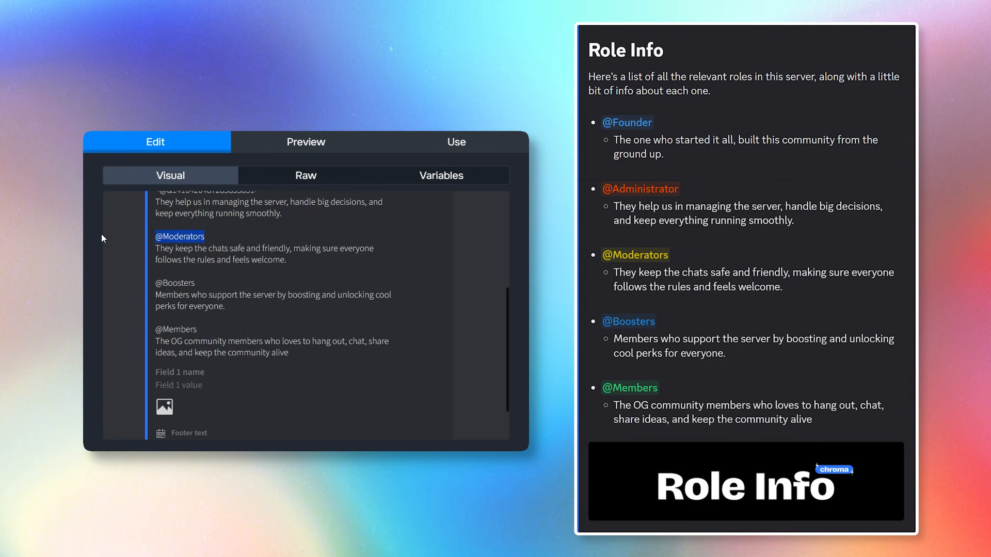
{"action": "key", "text": "ctrl+v"}
{"action": "left_click_drag", "start_coordinate": [209, 284], "coordinate": [156, 289]}
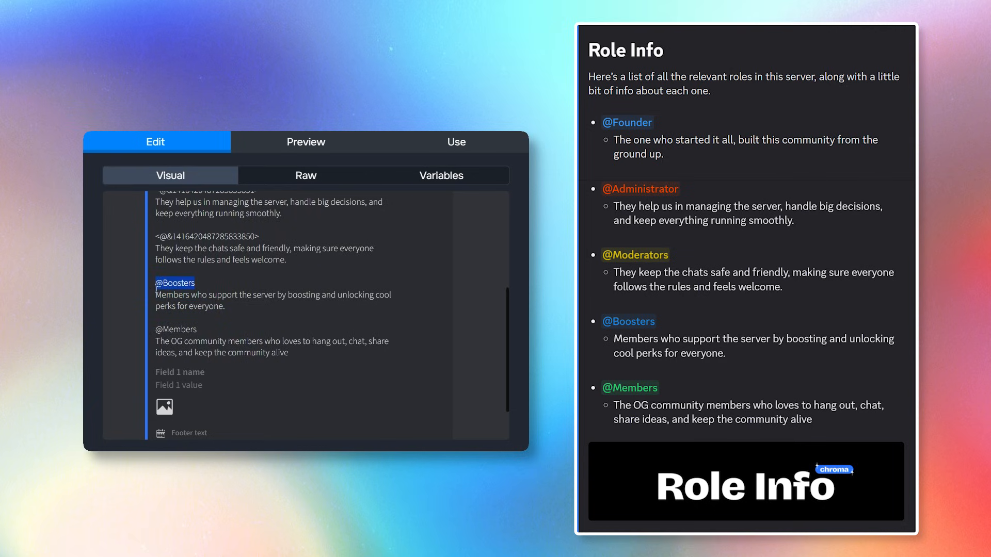
{"action": "key", "text": "ctrl+v"}
{"action": "left_click_drag", "start_coordinate": [206, 331], "coordinate": [154, 332]}
{"action": "key", "text": "ctrl+v"}
{"action": "scroll", "coordinate": [232, 309], "scroll_direction": "up", "scroll_amount": 5}
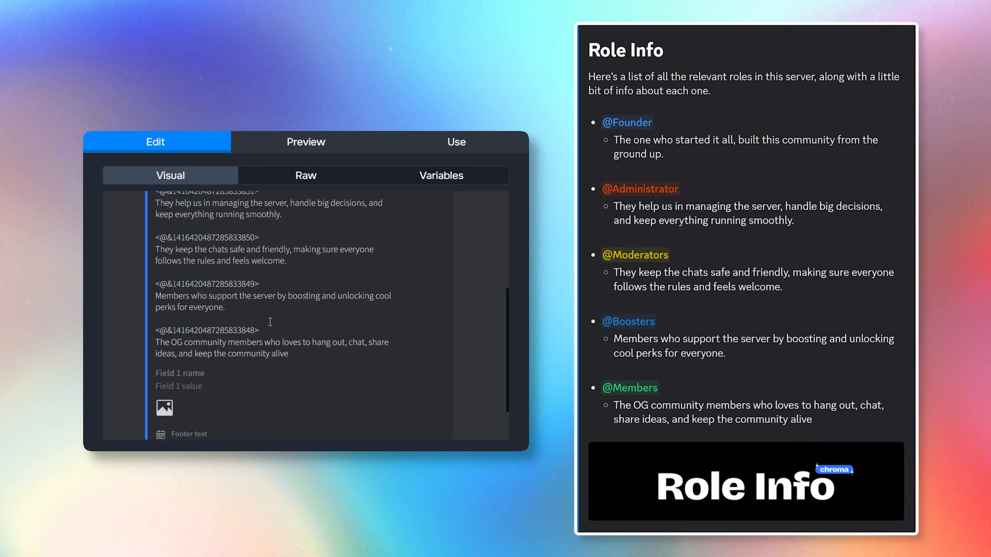
{"action": "left_click", "coordinate": [323, 146]}
{"action": "scroll", "coordinate": [361, 299], "scroll_direction": "down", "scroll_amount": 1}
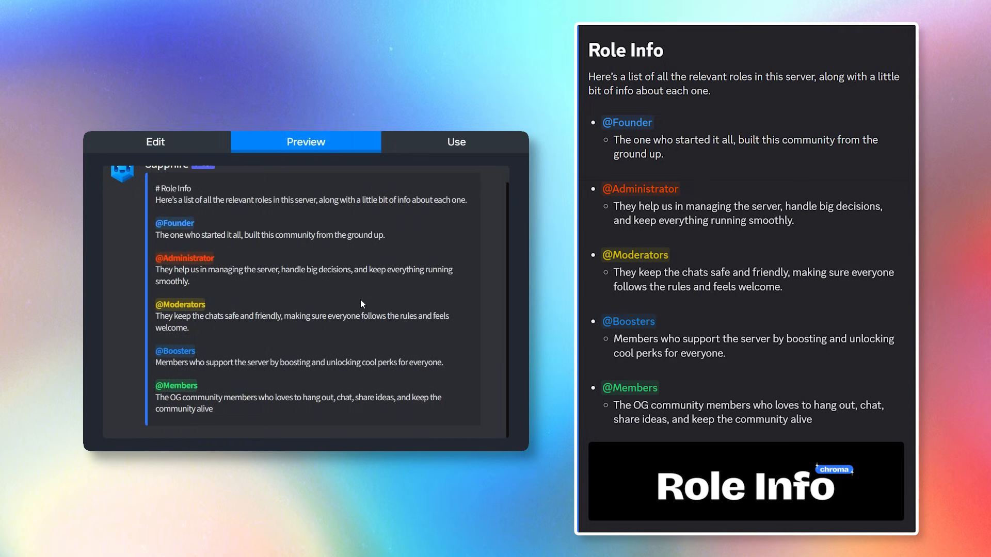
Prefix role lines with '-' and descriptions with indented '-' bullets, then preview the list.
{"action": "left_click", "coordinate": [155, 145]}
{"action": "scroll", "coordinate": [214, 328], "scroll_direction": "down", "scroll_amount": 2}
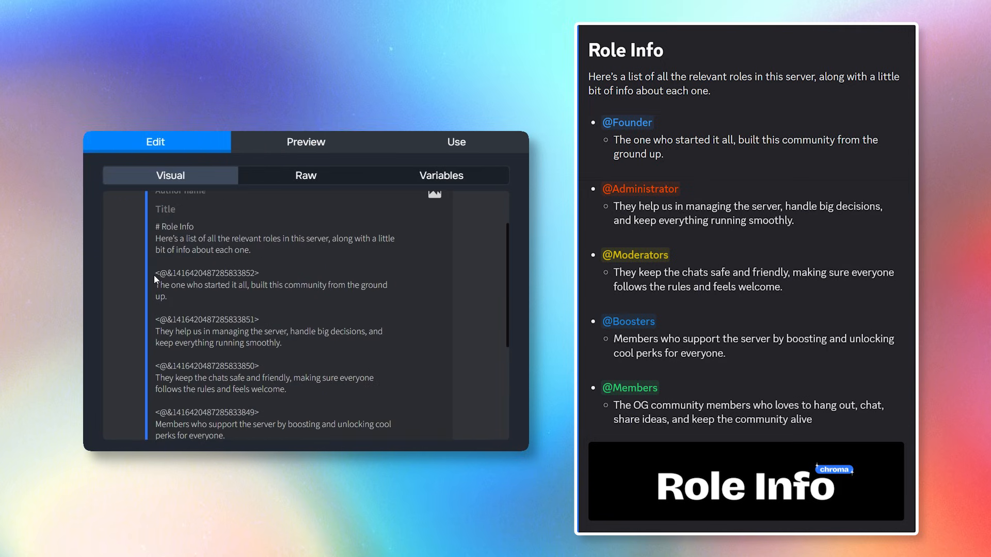
{"action": "type", "text": "- "}
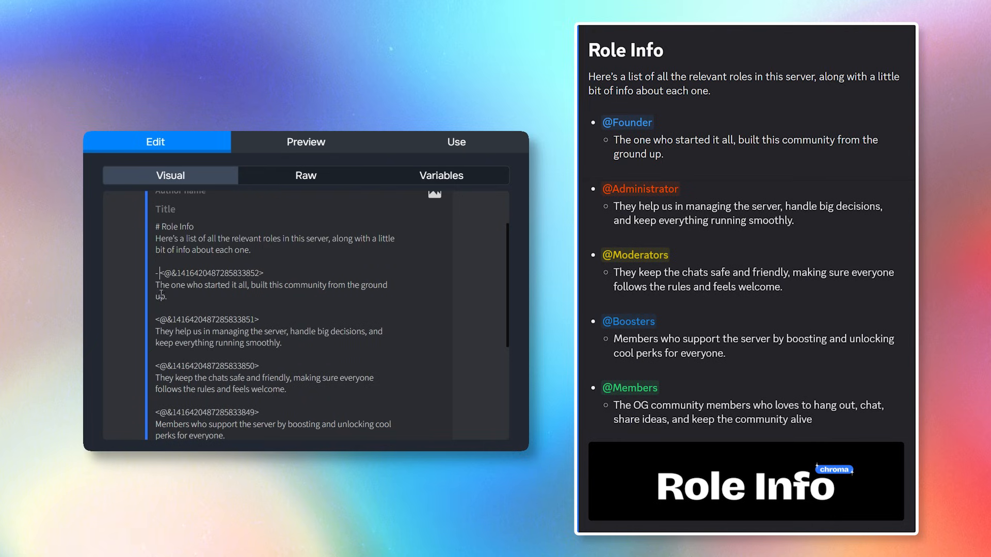
{"action": "type", "text": "  - "}
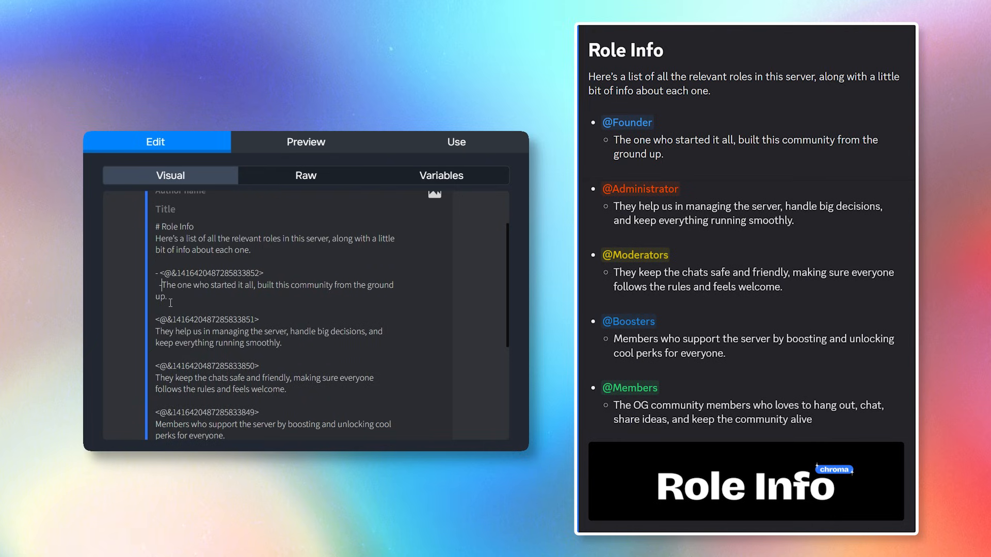
{"action": "type", "text": "-"}
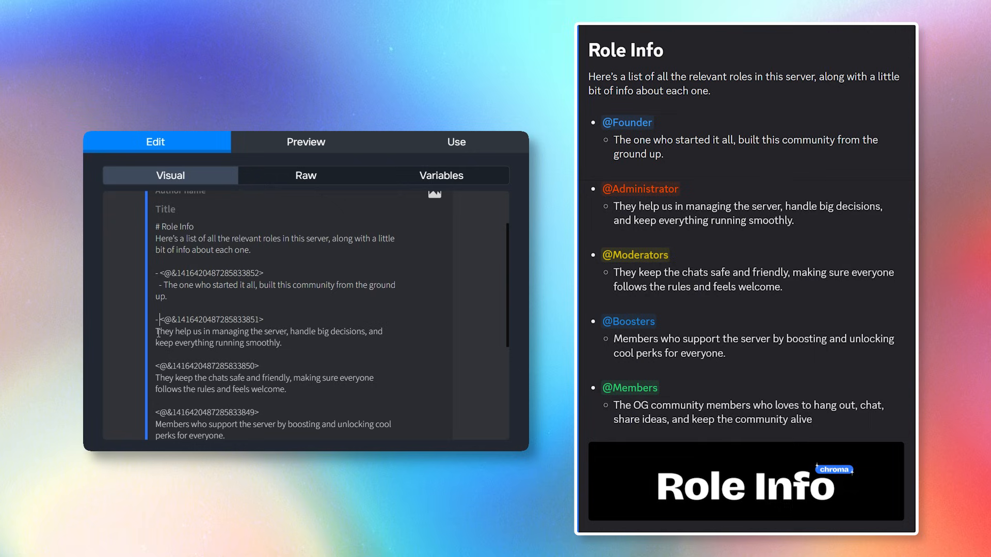
{"action": "left_click", "coordinate": [156, 337]}
{"action": "type", "text": "-"}
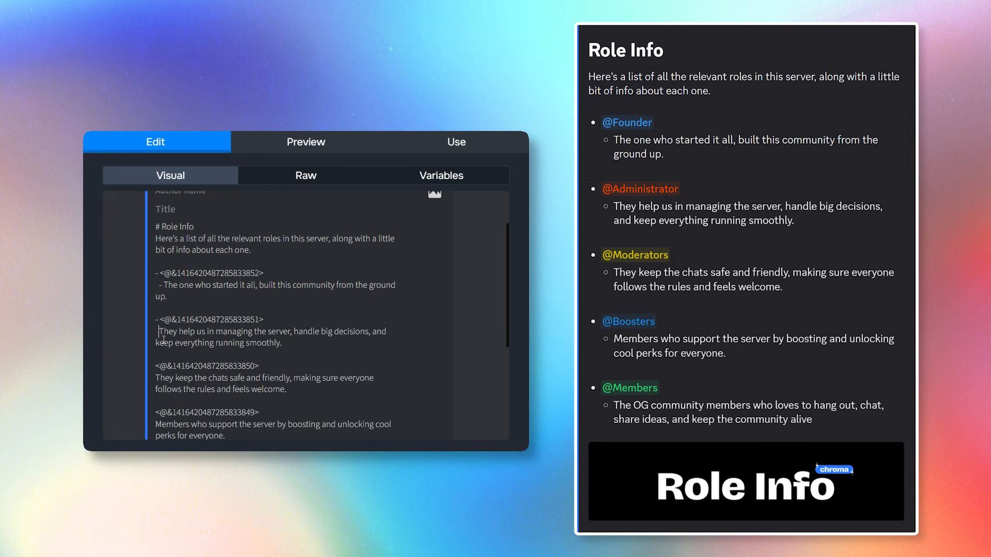
{"action": "left_click", "coordinate": [157, 366]}
{"action": "type", "text": "- "}
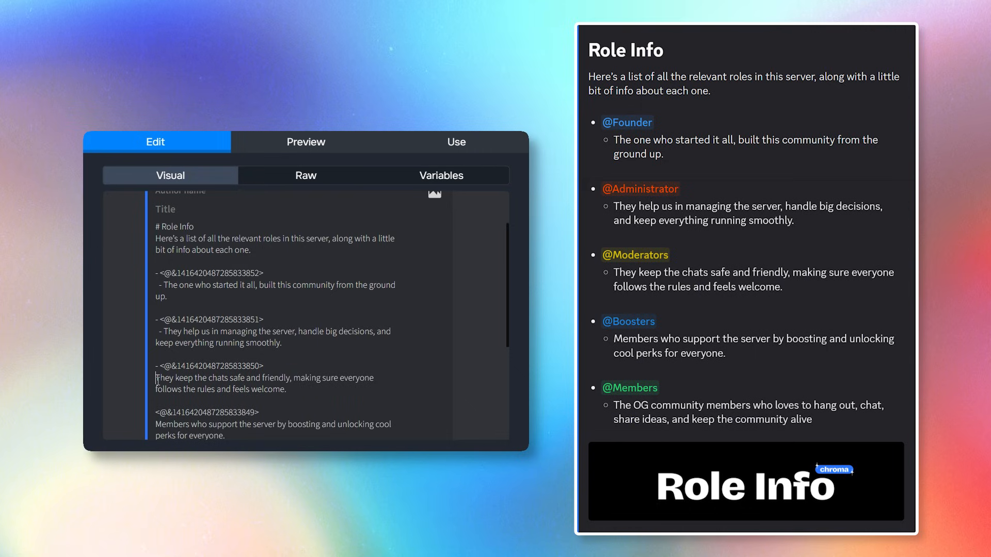
{"action": "type", "text": "  -"}
{"action": "scroll", "coordinate": [156, 374], "scroll_direction": "down", "scroll_amount": 1}
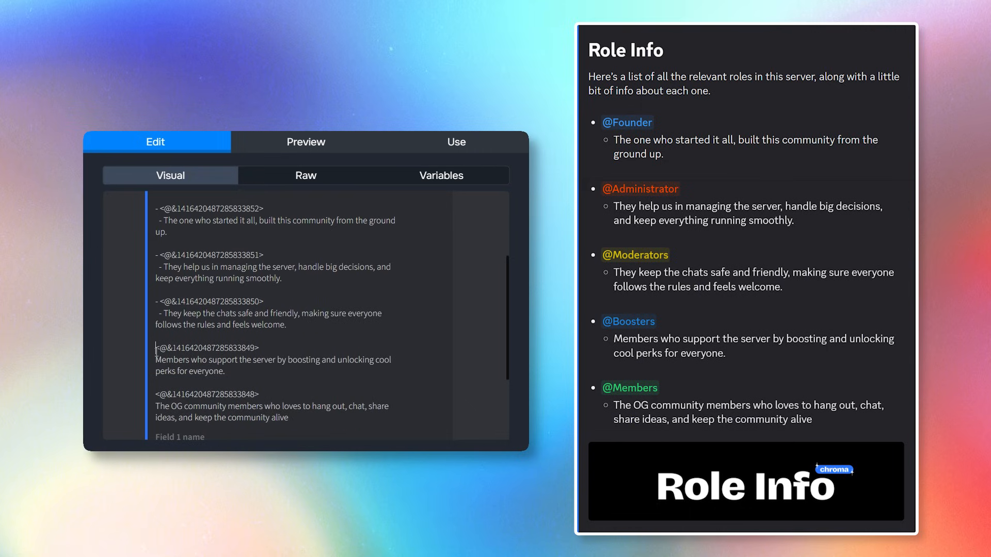
{"action": "type", "text": "- "}
{"action": "type", "text": "  - "}
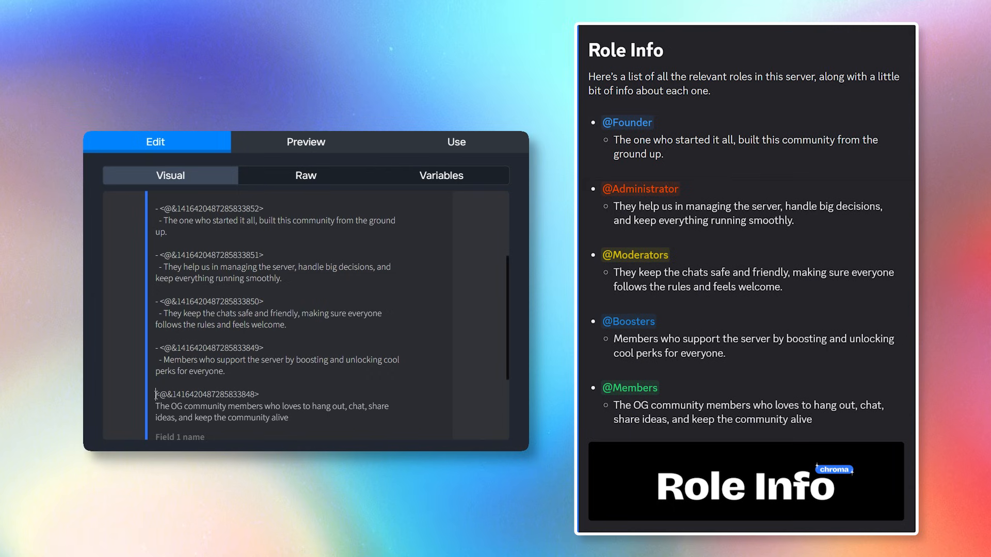
{"action": "type", "text": "-"}
{"action": "left_click", "coordinate": [157, 407]}
{"action": "type", "text": "-"}
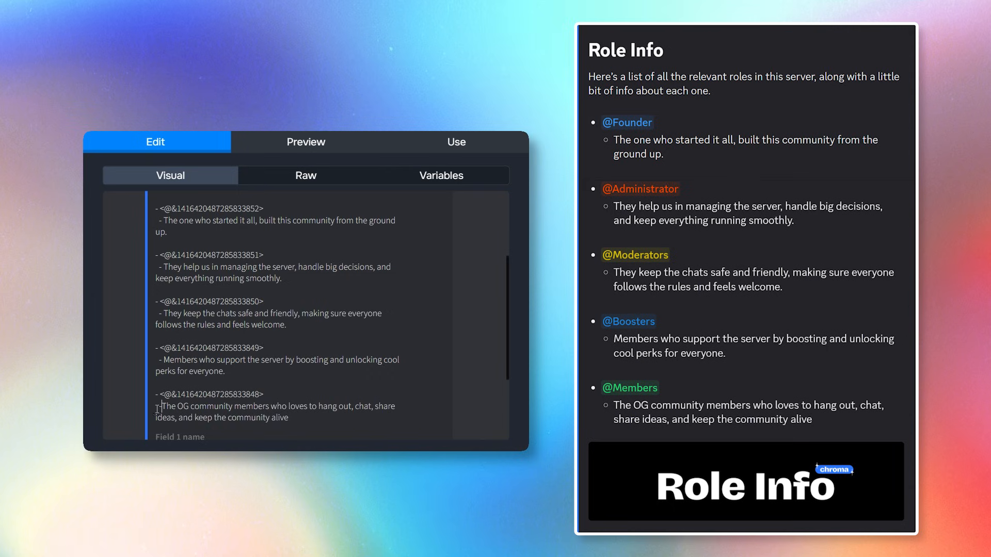
{"action": "left_click", "coordinate": [306, 142]}
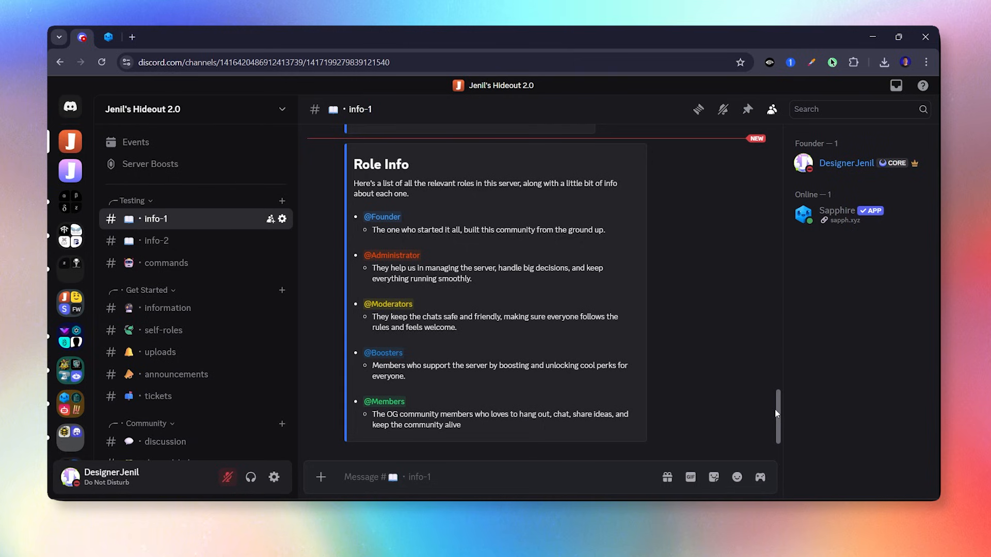
Add the banner image URL to the Role Info embed.
{"action": "scroll", "coordinate": [777, 411], "scroll_direction": "up", "scroll_amount": 2}
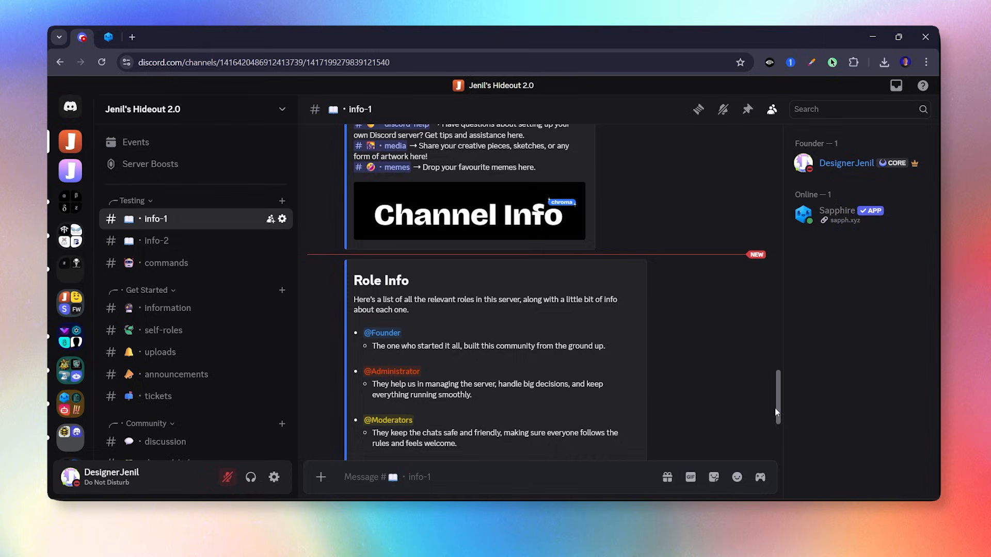
{"action": "scroll", "coordinate": [777, 411], "scroll_direction": "down", "scroll_amount": 3}
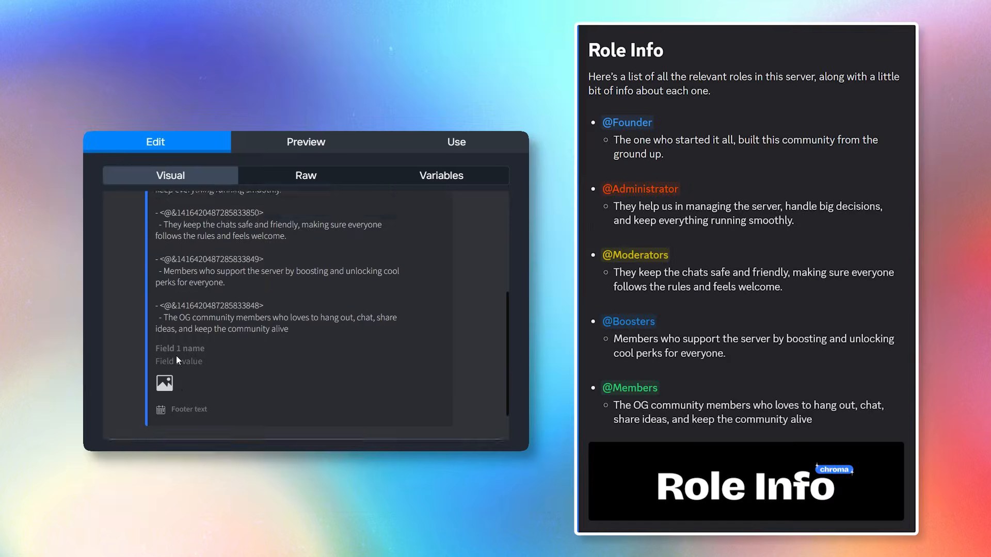
{"action": "scroll", "coordinate": [170, 353], "scroll_direction": "down", "scroll_amount": 1}
{"action": "left_click", "coordinate": [163, 352]}
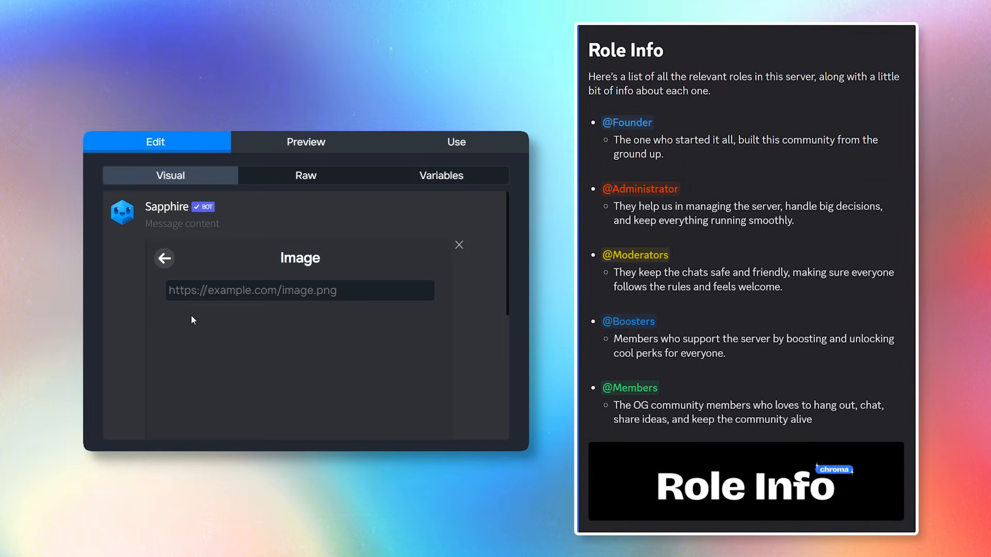
{"action": "key", "text": "ctrl+v"}
{"action": "left_click", "coordinate": [165, 259]}
Post the Role Info embed to #info-1.
{"action": "left_click", "coordinate": [456, 142]}
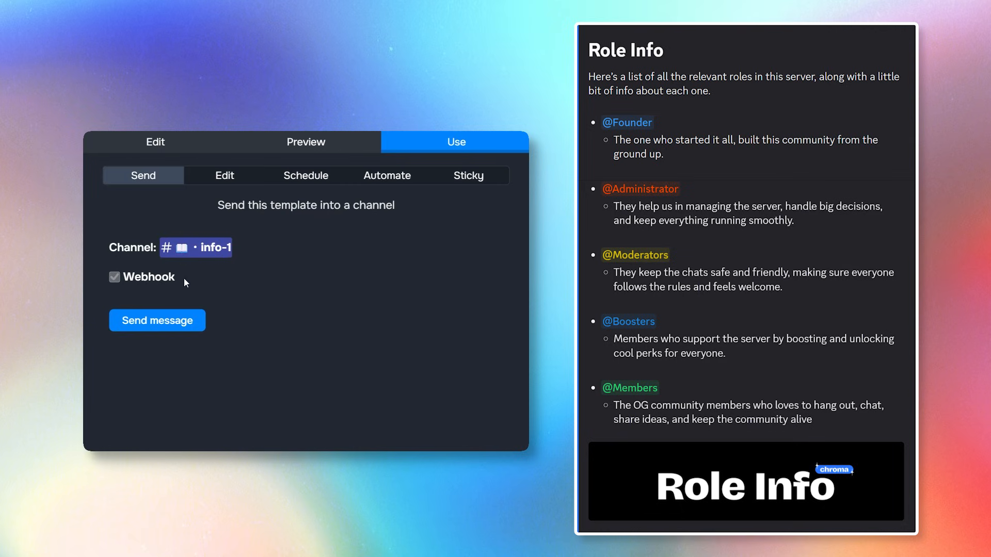
{"action": "left_click", "coordinate": [157, 320]}
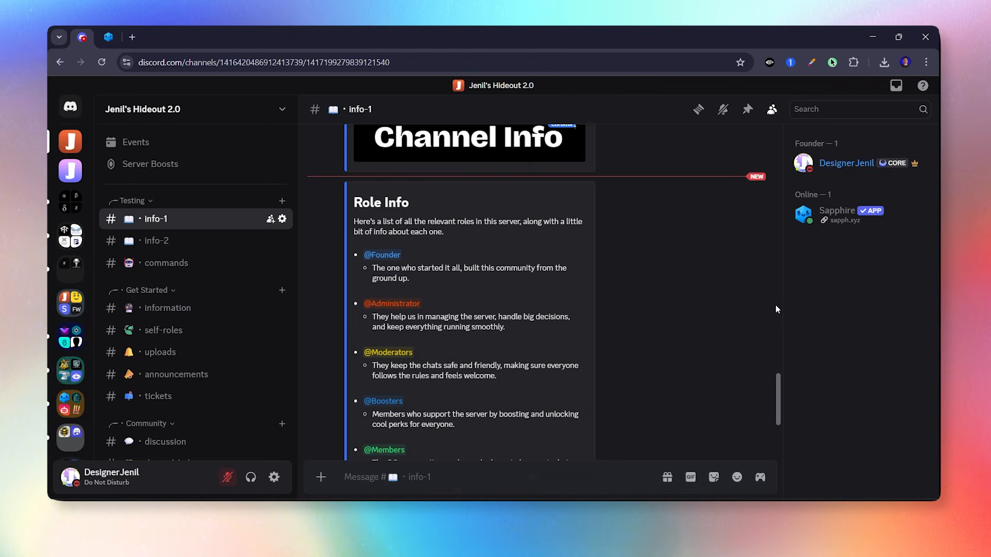
{"action": "middle_click", "coordinate": [776, 312]}
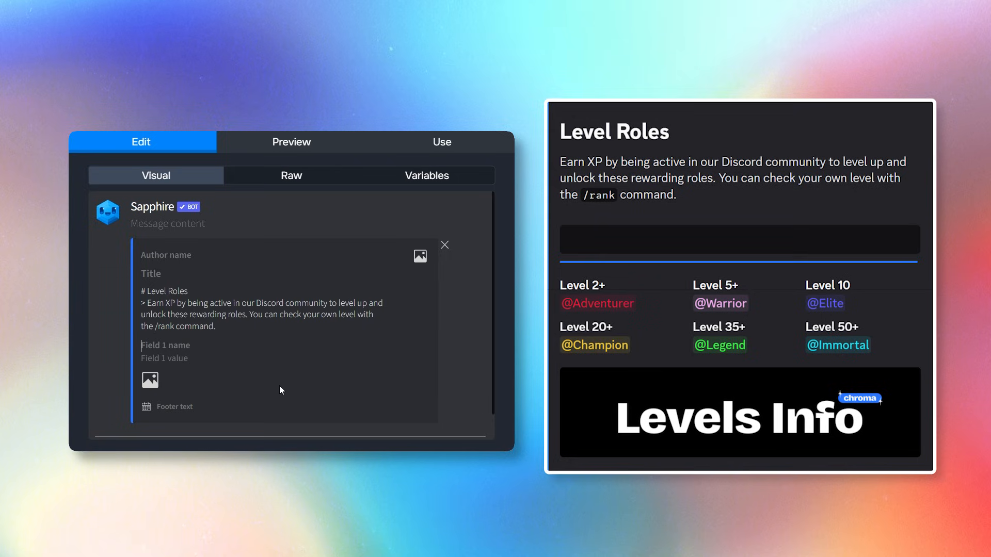
Name the fourth to sixth level fields Level 20+, Level 35+ and Level 50.
{"action": "type", "text": "Level 2+"}
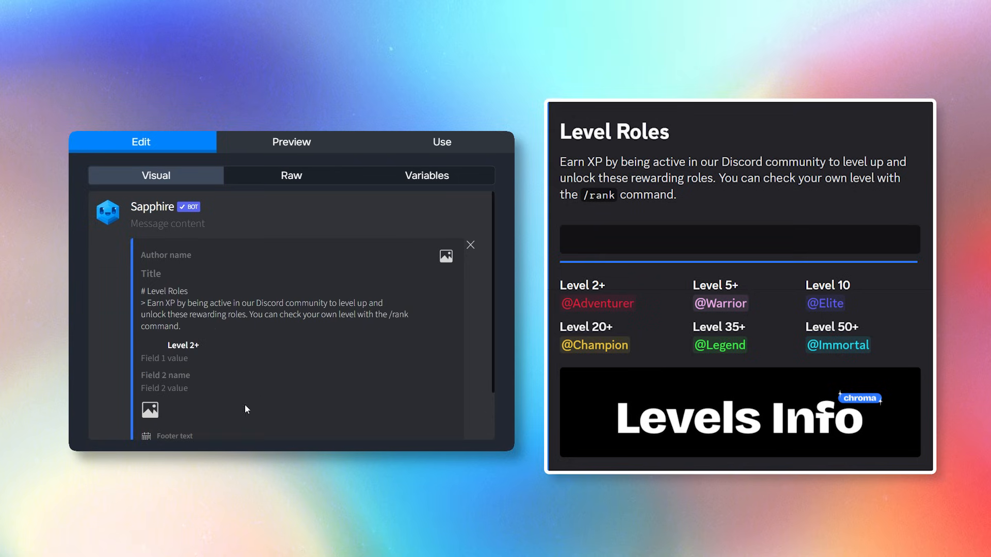
{"action": "mouse_move", "coordinate": [170, 371]}
{"action": "type", "text": "Level 5"}
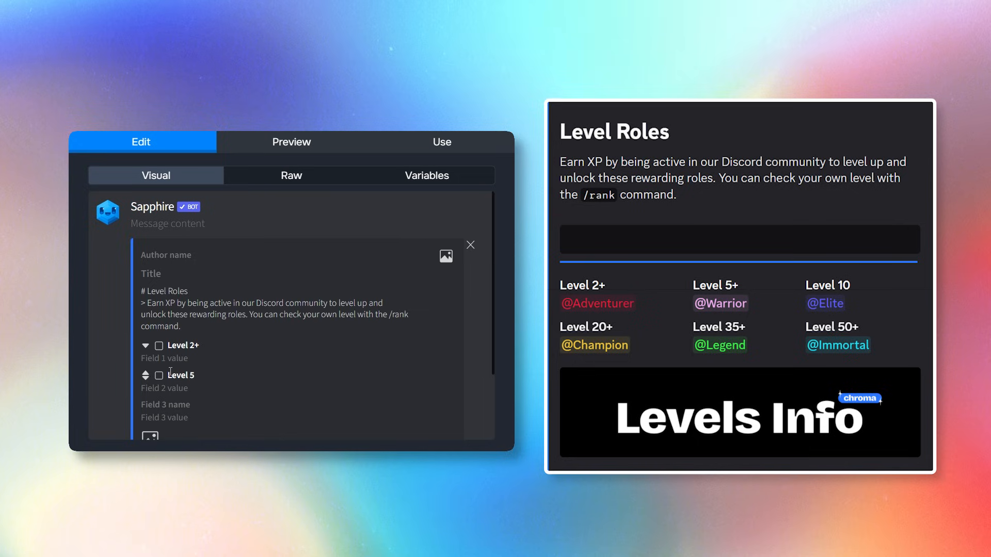
{"action": "type", "text": "Level 10"}
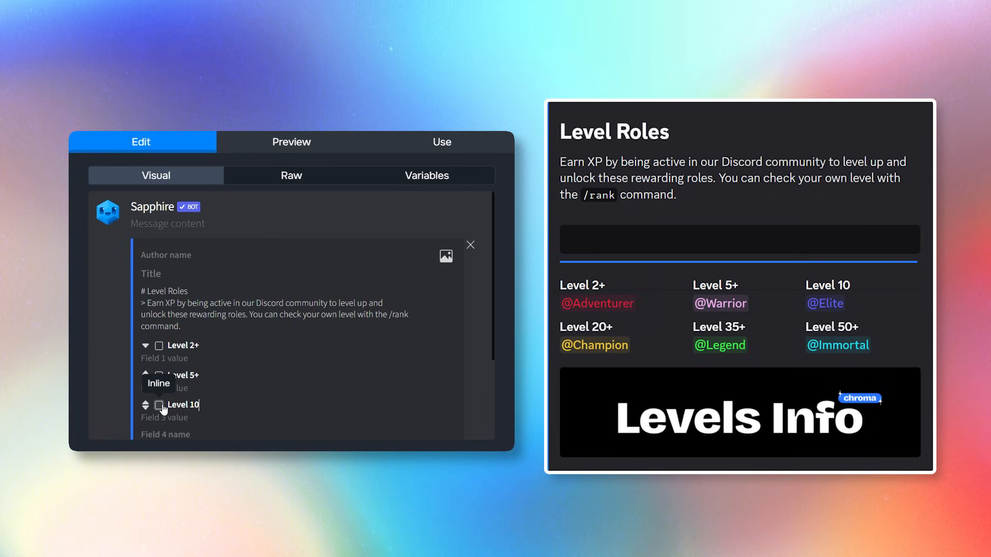
{"action": "scroll", "coordinate": [164, 409], "scroll_direction": "down", "scroll_amount": 3}
{"action": "left_click", "coordinate": [178, 317]}
{"action": "type", "text": "L"}
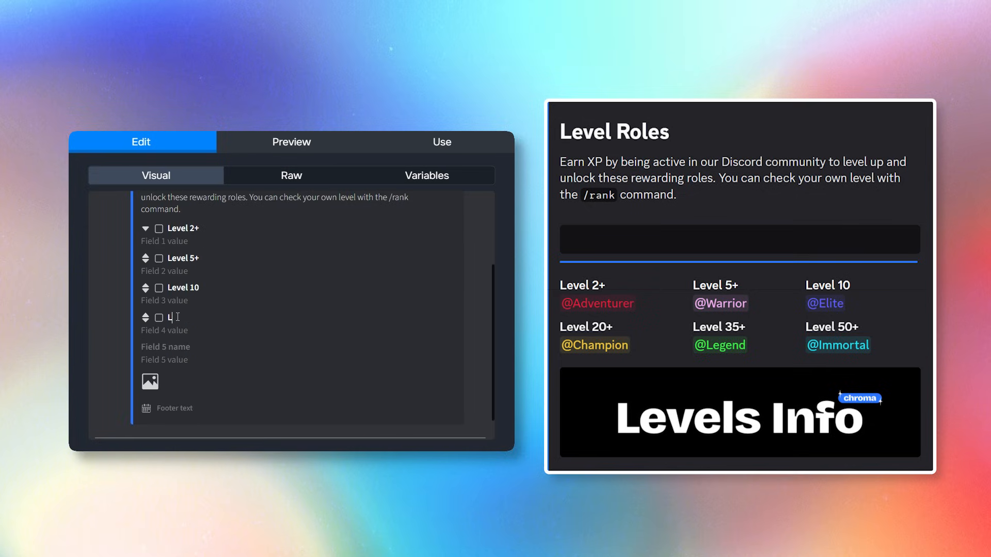
{"action": "type", "text": "evel 20+"}
{"action": "left_click", "coordinate": [172, 347]}
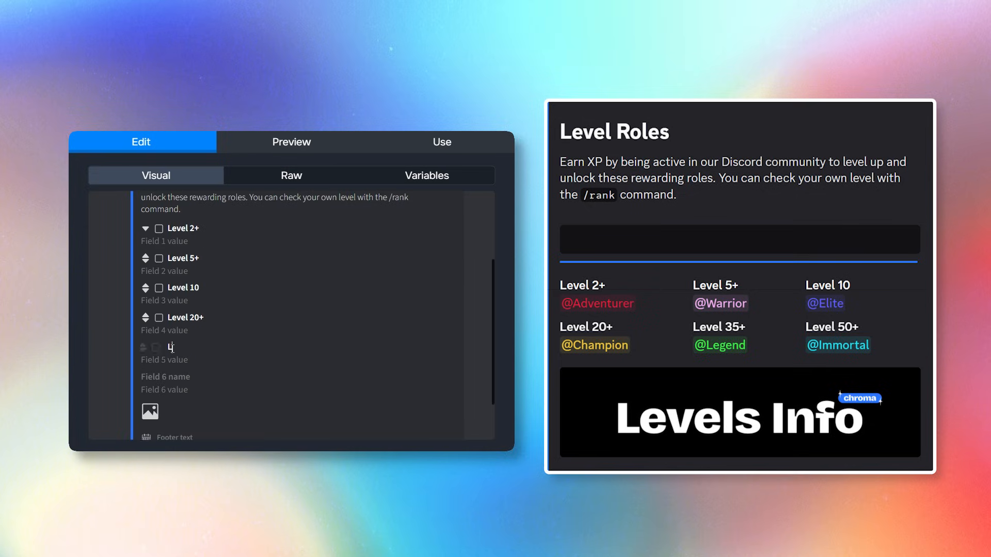
{"action": "type", "text": "LEVEL"}
{"action": "key", "text": "BackSpace"}
{"action": "key", "text": "BackSpace"}
{"action": "key", "text": "BackSpace"}
{"action": "type", "text": "vel 35+"}
{"action": "left_click", "coordinate": [164, 376]}
{"action": "type", "text": "Level 50+"}
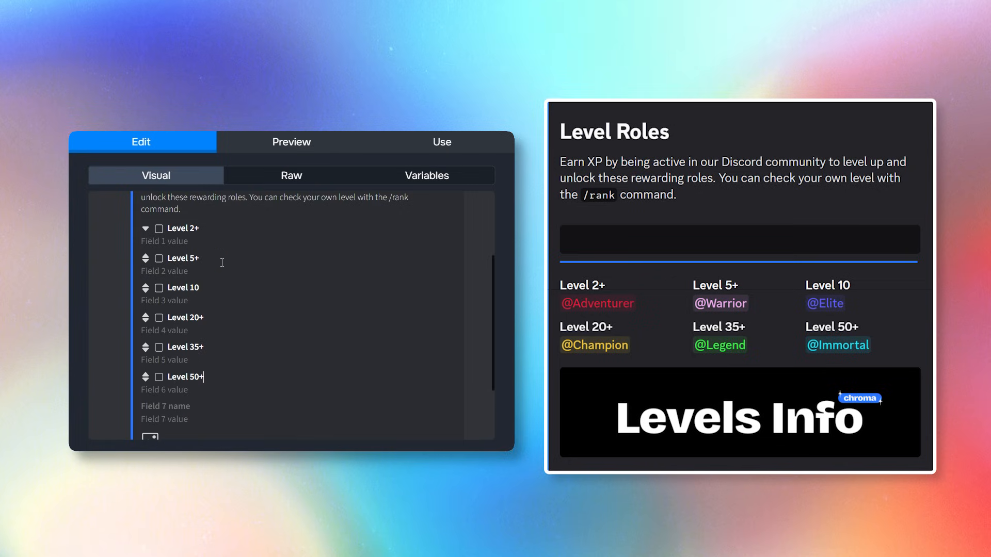
Tick Inline on the Level 2+, 5+, 10, 20+ and 50+ fields.
{"action": "left_click", "coordinate": [159, 228]}
{"action": "left_click", "coordinate": [159, 258]}
{"action": "left_click", "coordinate": [159, 258]}
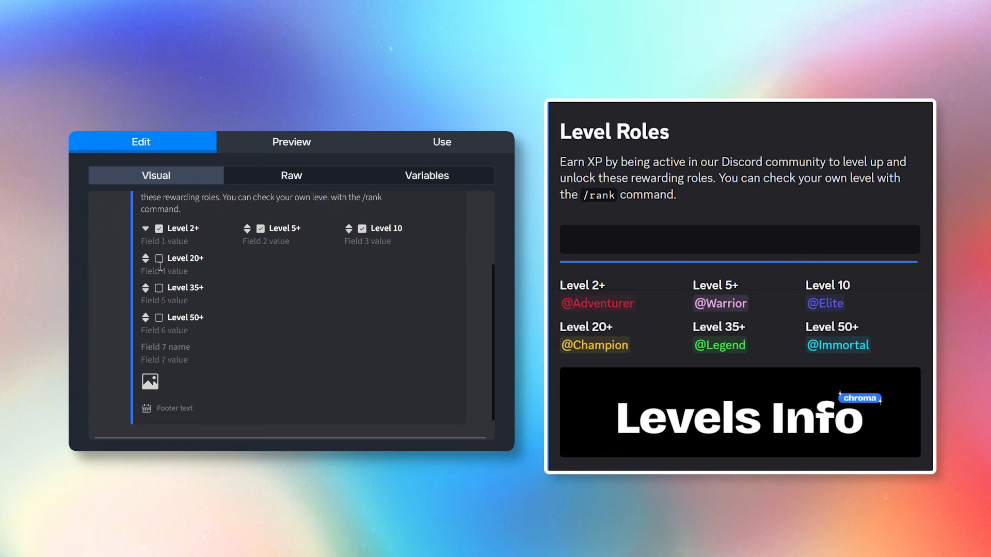
{"action": "left_click", "coordinate": [159, 288]}
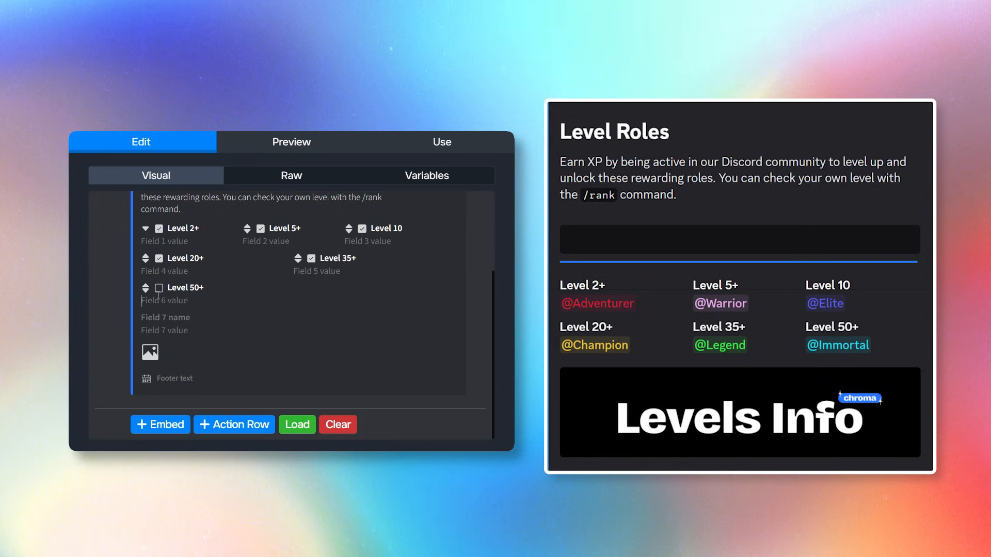
{"action": "left_click", "coordinate": [159, 289]}
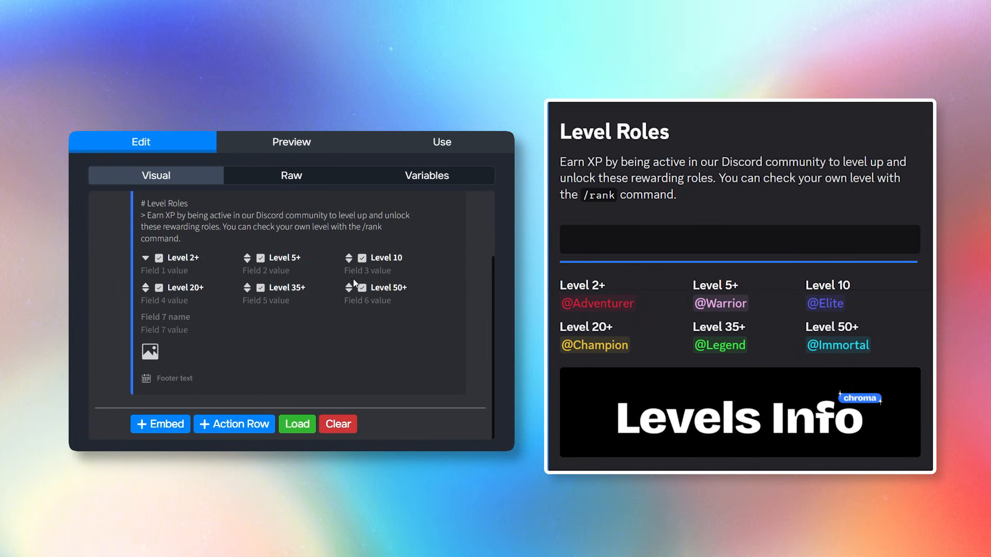
Paste the six role-ID mention lines below the Level Roles embed description.
{"action": "left_click", "coordinate": [287, 151]}
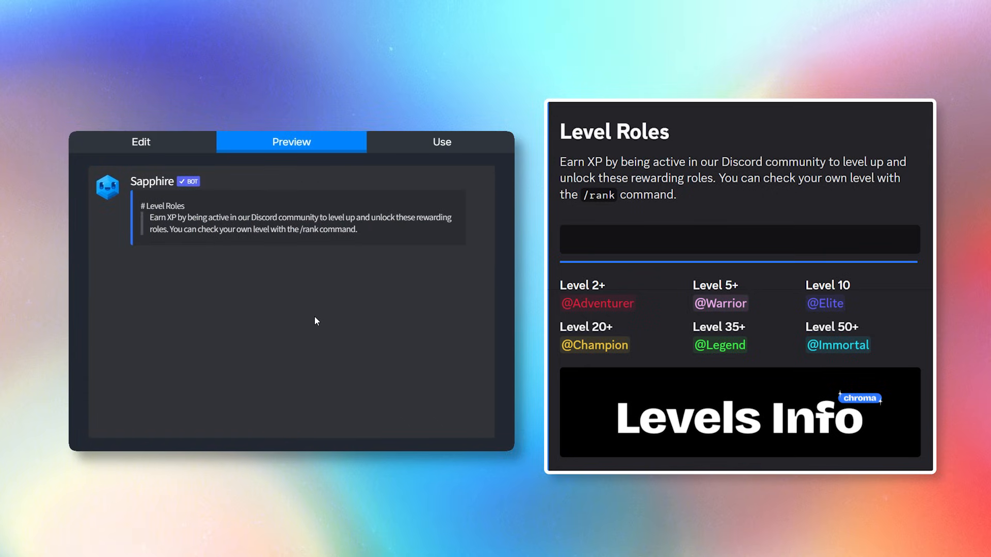
{"action": "left_click", "coordinate": [140, 142]}
{"action": "scroll", "coordinate": [248, 335], "scroll_direction": "down", "scroll_amount": 1}
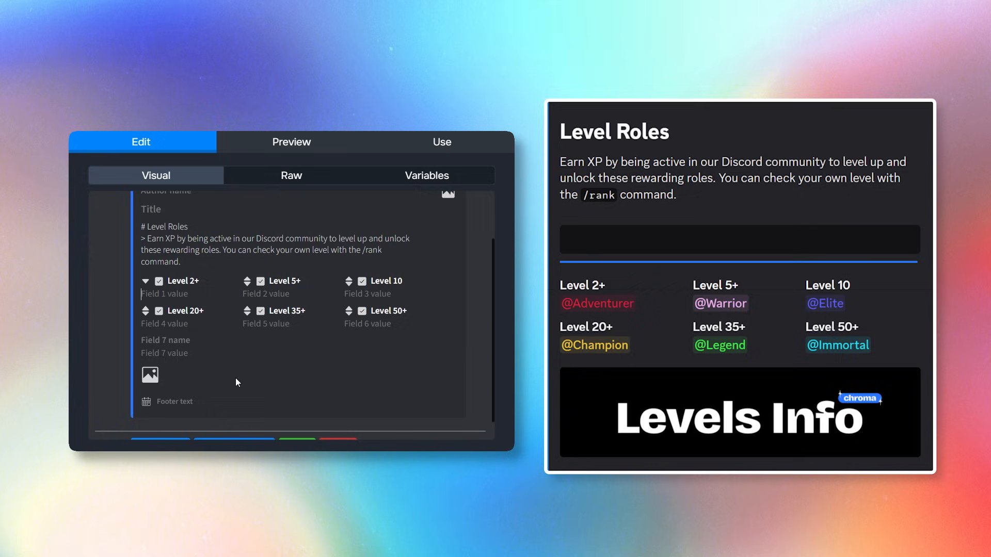
{"action": "scroll", "coordinate": [165, 310], "scroll_direction": "up", "scroll_amount": 1}
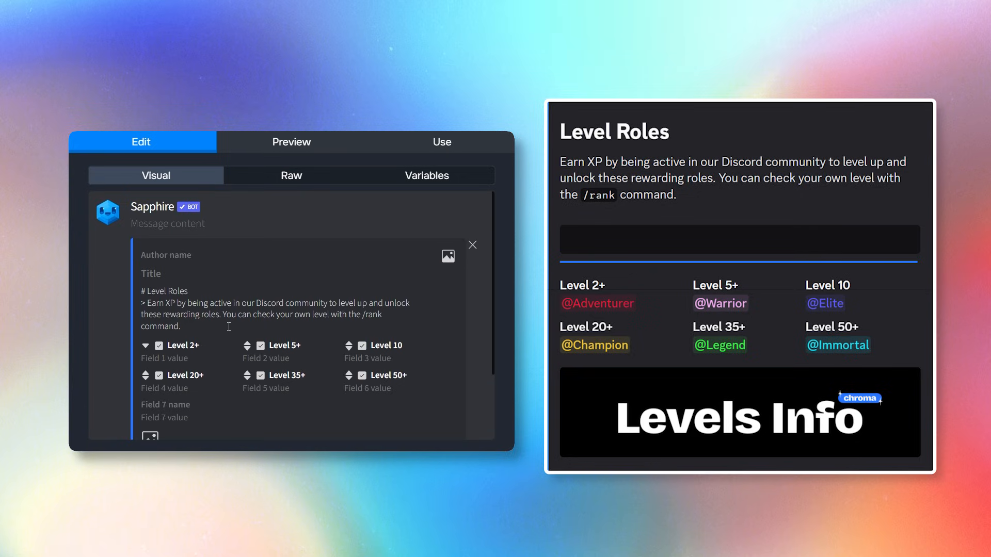
{"action": "key", "text": "Return"}
{"action": "key", "text": "Return"}
{"action": "key", "text": "ctrl+v"}
{"action": "scroll", "coordinate": [207, 309], "scroll_direction": "down", "scroll_amount": 1}
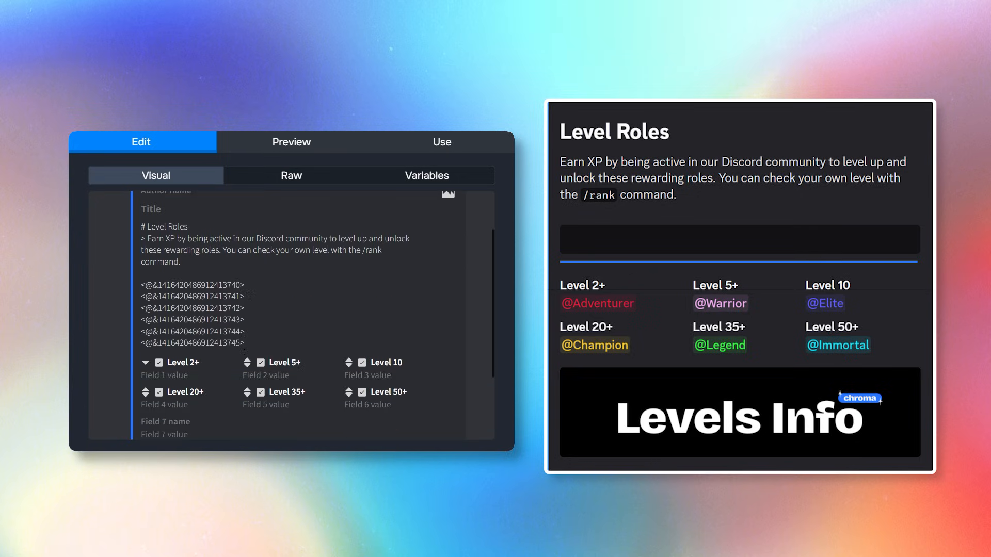
{"action": "left_click_drag", "start_coordinate": [244, 285], "coordinate": [165, 382]}
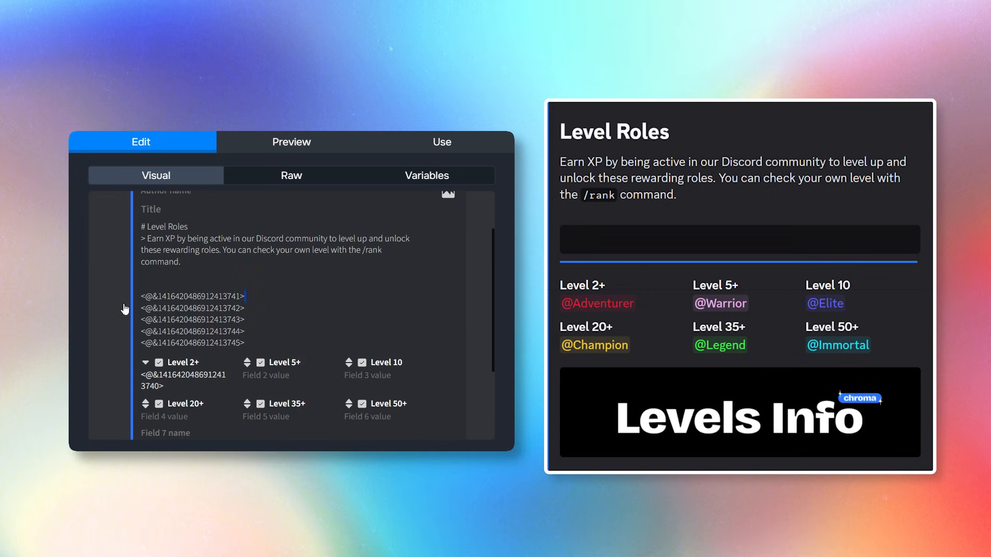
Move role mentions from the description into the Level 5+, Level 10 and Level 20+ field values.
{"action": "mouse_move", "coordinate": [140, 297]}
{"action": "left_mouse_down"}
{"action": "mouse_move", "coordinate": [246, 297]}
{"action": "mouse_move", "coordinate": [125, 310]}
{"action": "left_mouse_up"}
{"action": "key", "text": "ctrl+x"}
{"action": "left_click", "coordinate": [268, 376]}
{"action": "key", "text": "ctrl+v"}
{"action": "key", "text": "ctrl+x"}
{"action": "left_click", "coordinate": [367, 376]}
{"action": "key", "text": "ctrl+v"}
{"action": "left_click_drag", "start_coordinate": [246, 320], "coordinate": [106, 321]}
{"action": "key", "text": "ctrl+x"}
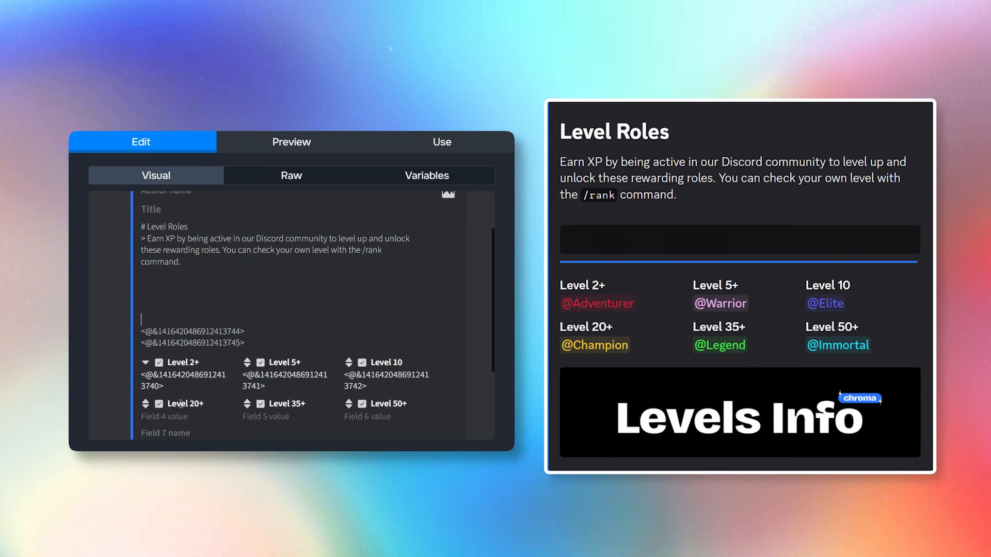
{"action": "left_click", "coordinate": [161, 416]}
{"action": "key", "text": "ctrl+v"}
Move the remaining role mentions into the Level 35+ and Level 50+ field values.
{"action": "left_click_drag", "start_coordinate": [246, 331], "coordinate": [143, 334]}
{"action": "key", "text": "ctrl+x"}
{"action": "scroll", "coordinate": [217, 326], "scroll_direction": "down", "scroll_amount": 1}
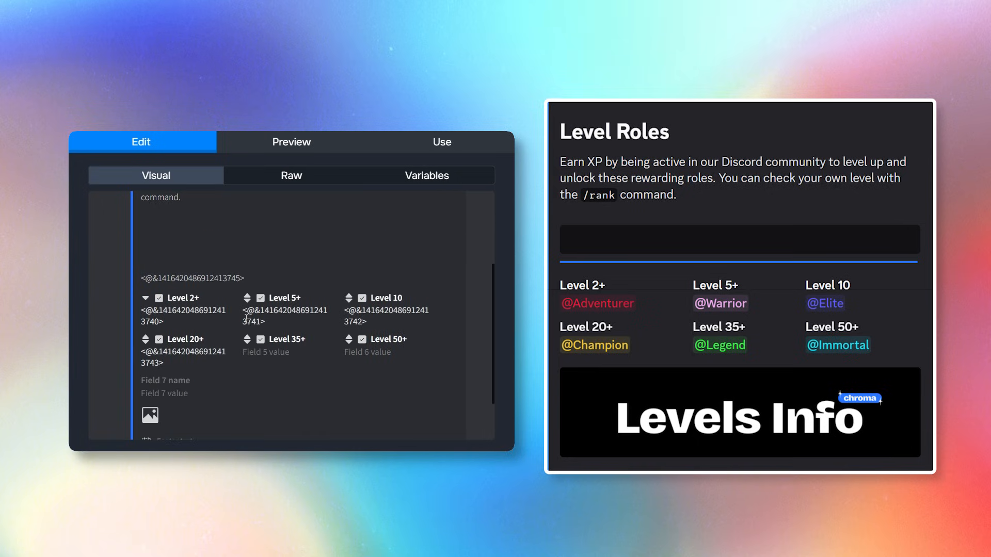
{"action": "left_click", "coordinate": [264, 352]}
{"action": "key", "text": "ctrl+v"}
{"action": "left_click_drag", "start_coordinate": [246, 278], "coordinate": [124, 284]}
{"action": "key", "text": "ctrl+x"}
{"action": "left_click", "coordinate": [374, 363]}
{"action": "key", "text": "ctrl+v"}
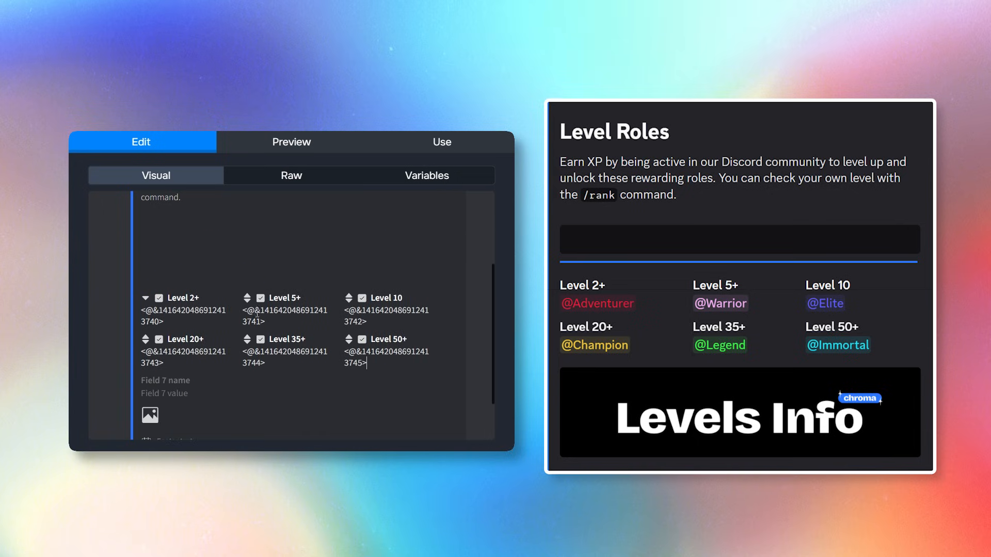
{"action": "scroll", "coordinate": [134, 212], "scroll_direction": "down", "scroll_amount": 2}
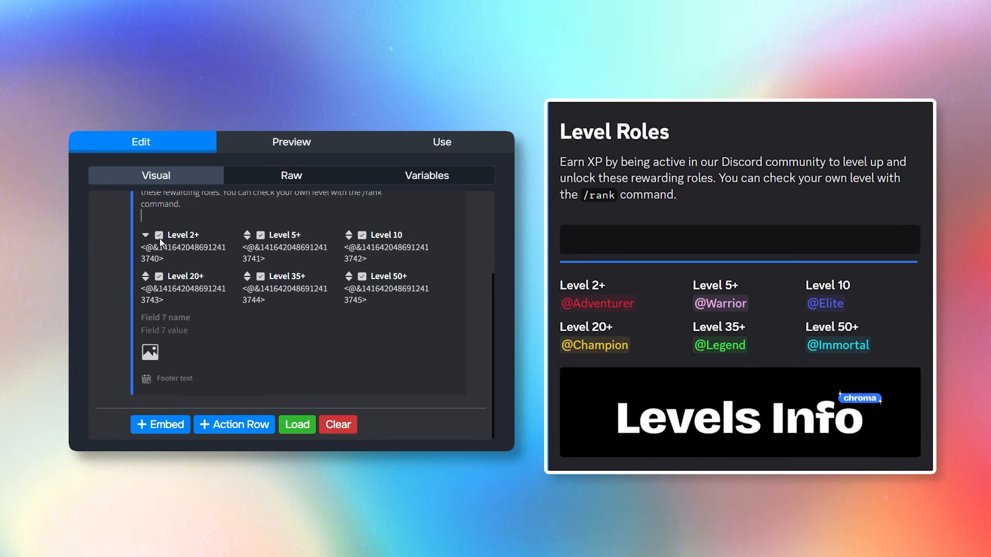
Paste rows of divider emojis beneath the Level Roles description and preview the result.
{"action": "left_click", "coordinate": [289, 143]}
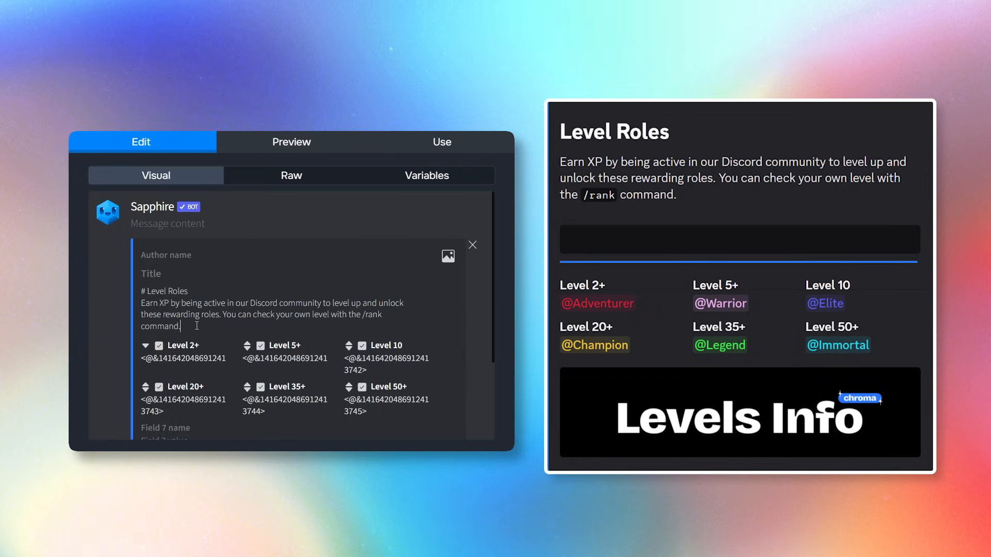
{"action": "key", "text": "Return"}
{"action": "key", "text": "Return"}
{"action": "key", "text": "ctrl+v"}
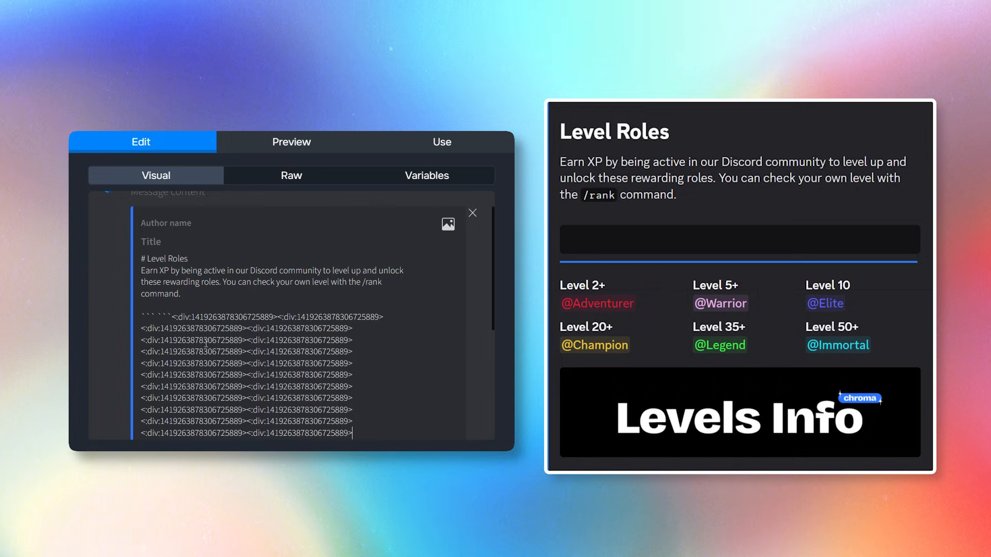
{"action": "scroll", "coordinate": [351, 349], "scroll_direction": "down", "scroll_amount": 3}
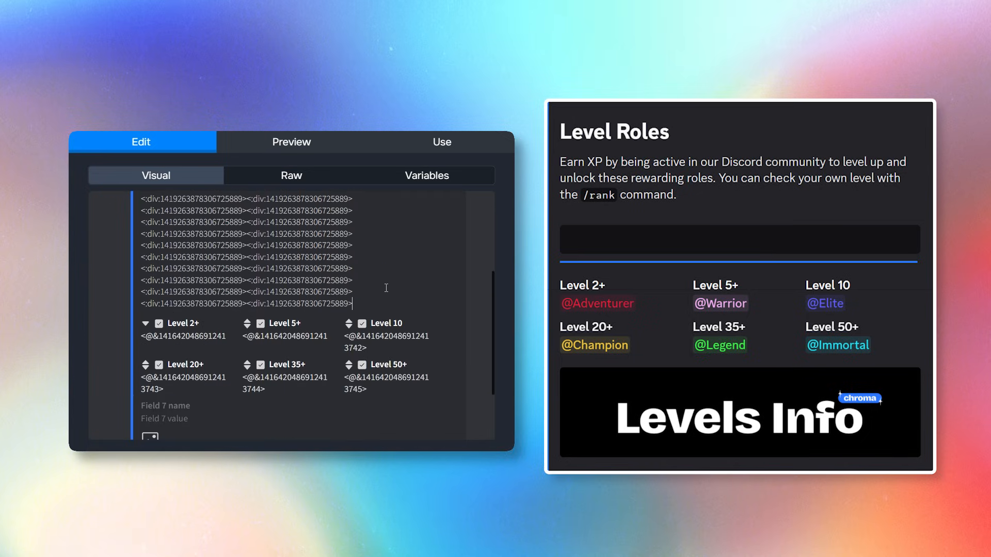
{"action": "left_click", "coordinate": [319, 149]}
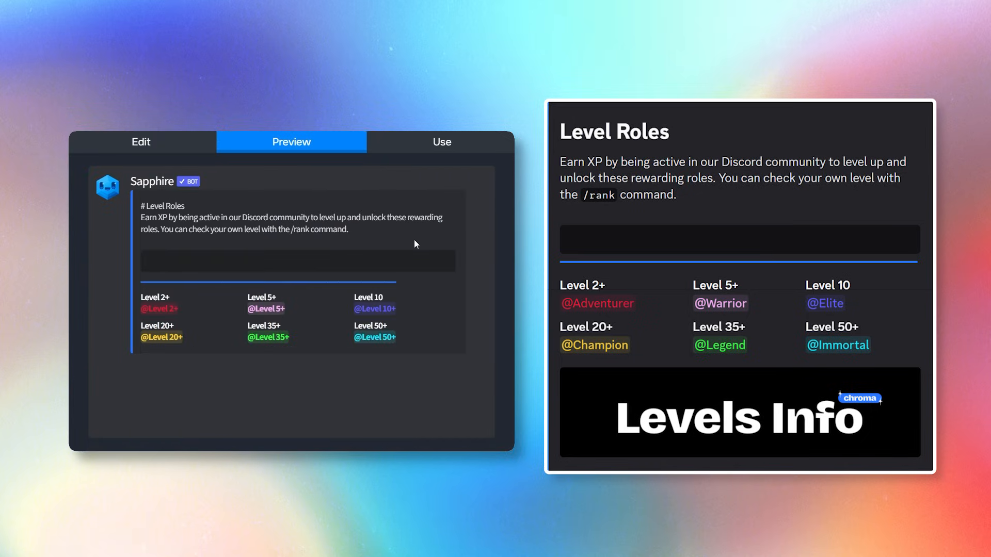
{"action": "left_click", "coordinate": [168, 148]}
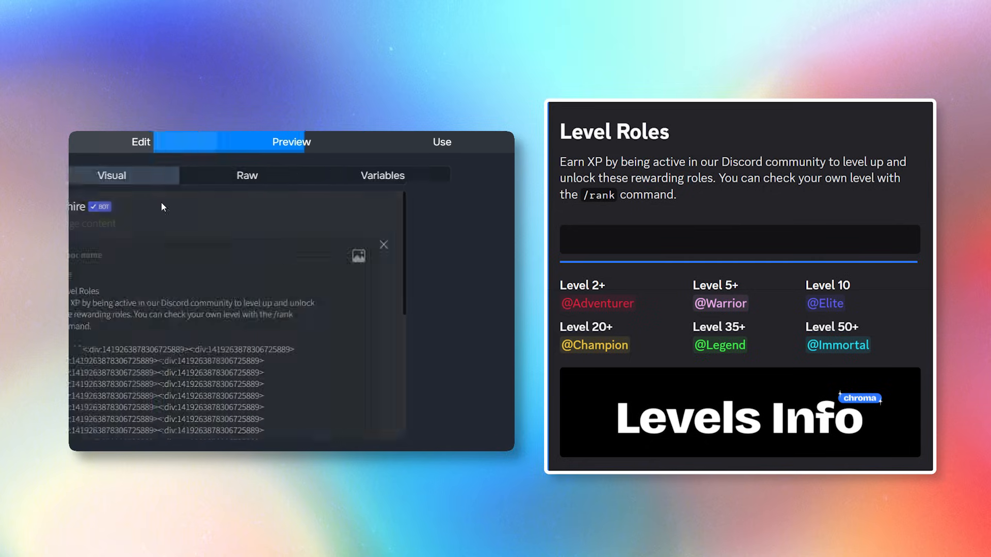
Set the Levels Info banner URL as the embed's image and preview it.
{"action": "scroll", "coordinate": [155, 290], "scroll_direction": "down", "scroll_amount": 5}
{"action": "left_click", "coordinate": [150, 355]}
{"action": "scroll", "coordinate": [235, 360], "scroll_direction": "up", "scroll_amount": 3}
{"action": "scroll", "coordinate": [236, 360], "scroll_direction": "up", "scroll_amount": 1}
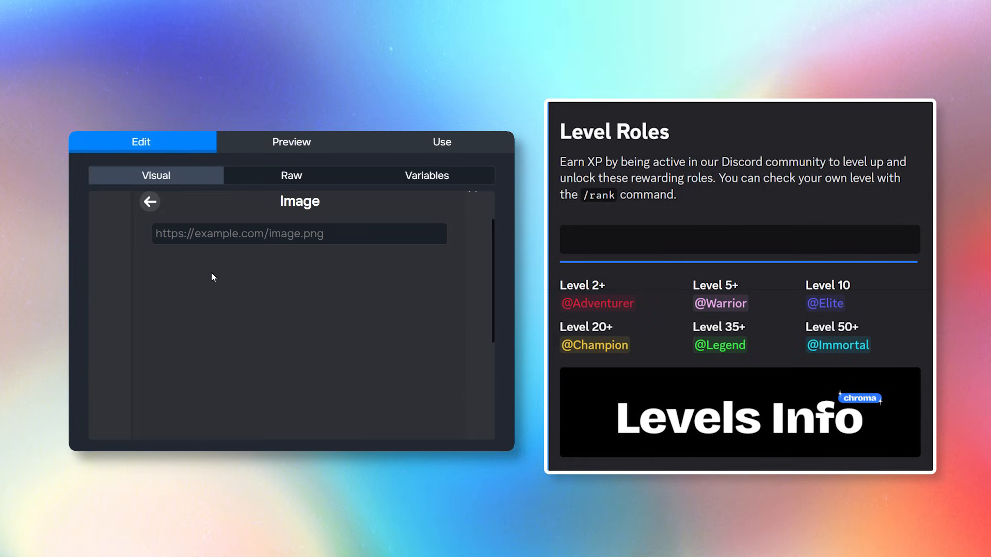
{"action": "key", "text": "ctrl+v"}
{"action": "left_click", "coordinate": [150, 202]}
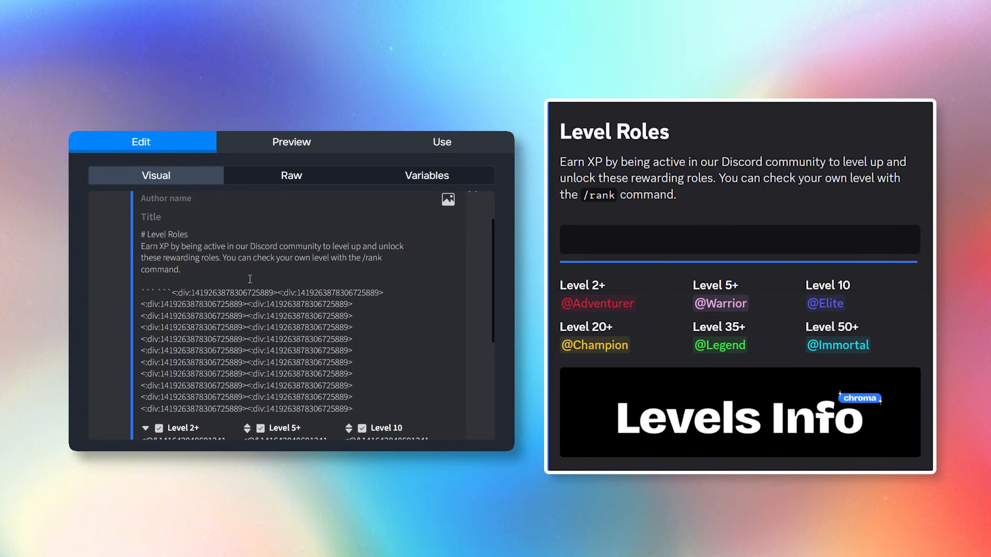
{"action": "left_click", "coordinate": [290, 142]}
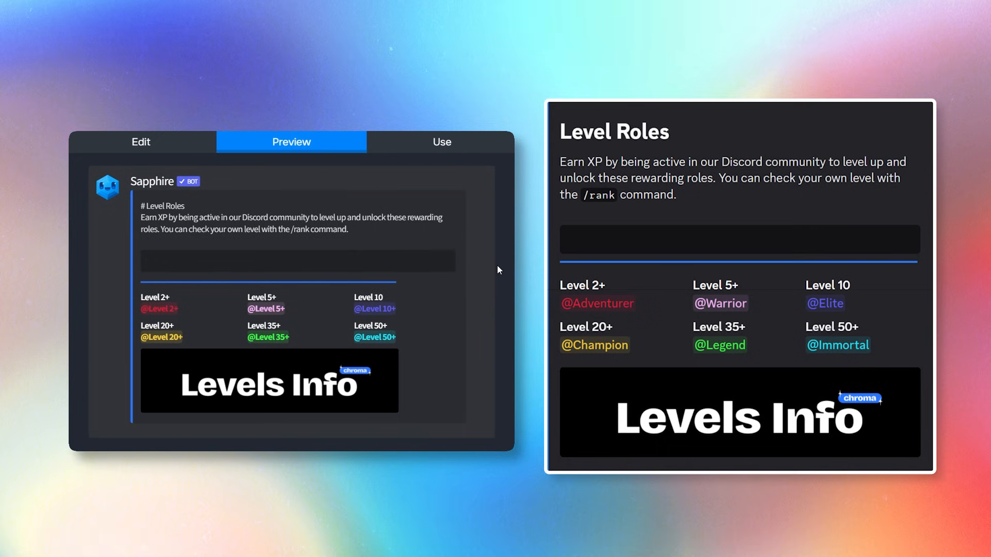
{"action": "left_click", "coordinate": [436, 145]}
Send the Level Roles embed to the info-1 channel.
{"action": "left_click", "coordinate": [170, 246]}
{"action": "left_click", "coordinate": [170, 303]}
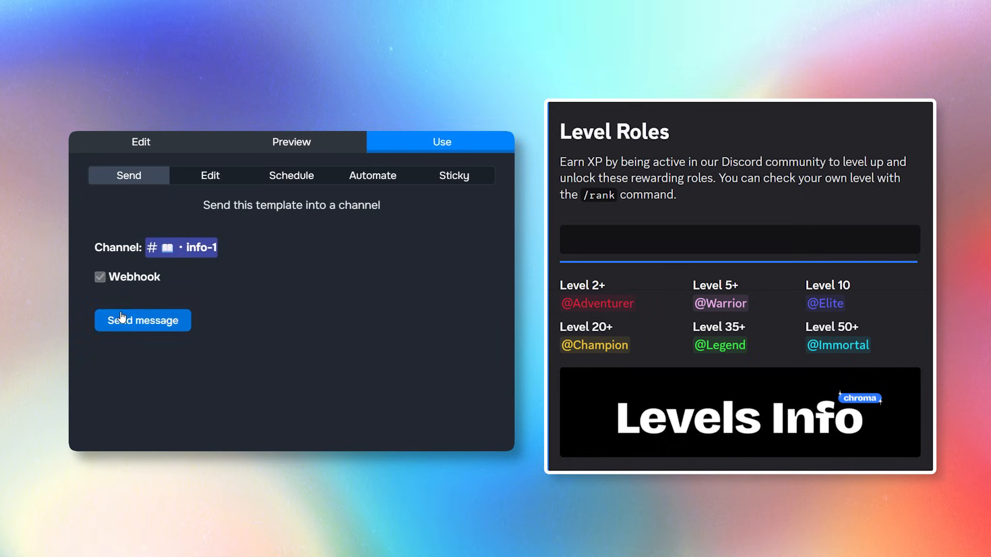
{"action": "left_click", "coordinate": [137, 320]}
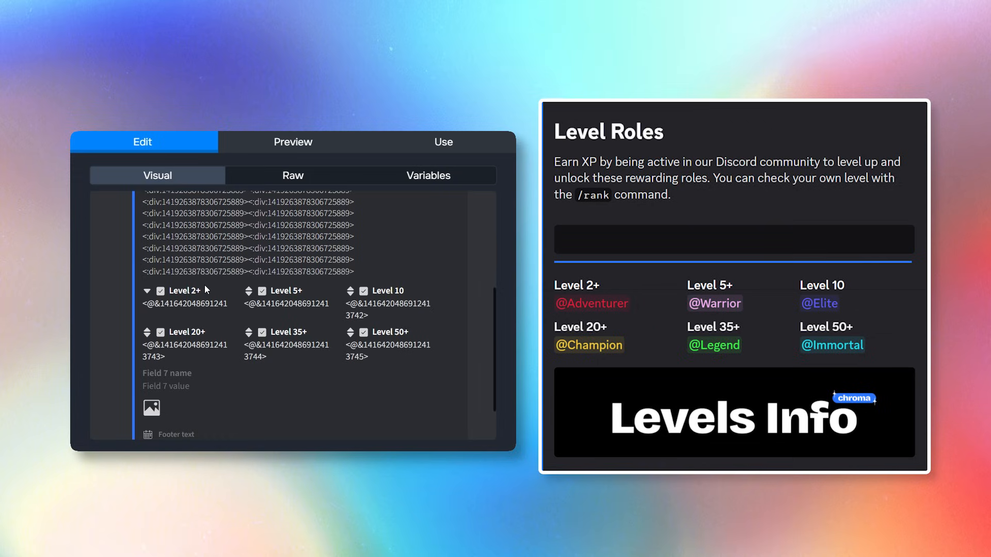
Replace all six level field names (Level 2+ through Level 50+) with the blank ** ** placeholder.
{"action": "left_click_drag", "start_coordinate": [202, 290], "coordinate": [160, 299]}
{"action": "type", "text": "** **"}
{"action": "left_click_drag", "start_coordinate": [196, 290], "coordinate": [161, 294]}
{"action": "left_click_drag", "start_coordinate": [305, 292], "coordinate": [270, 292]}
{"action": "key", "text": "ctrl+v"}
{"action": "left_click_drag", "start_coordinate": [405, 291], "coordinate": [372, 290]}
{"action": "key", "text": "ctrl+v"}
{"action": "left_click_drag", "start_coordinate": [411, 332], "coordinate": [372, 332]}
{"action": "key", "text": "ctrl+v"}
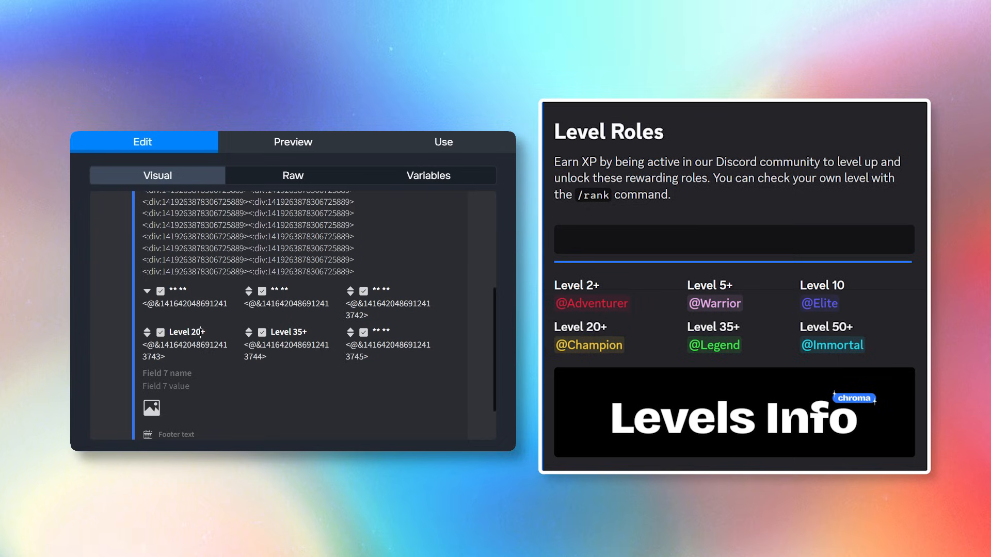
{"action": "left_click_drag", "start_coordinate": [204, 332], "coordinate": [169, 332]}
{"action": "key", "text": "ctrl+v"}
{"action": "left_click_drag", "start_coordinate": [306, 332], "coordinate": [271, 332]}
{"action": "key", "text": "ctrl+v"}
Preview the embed without level names and send the updated version to info-1.
{"action": "left_click", "coordinate": [442, 148]}
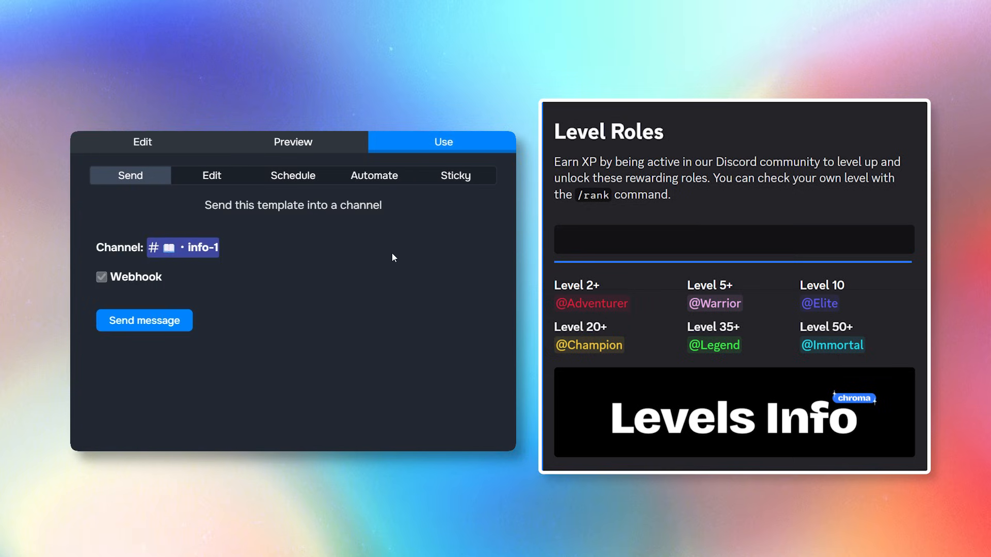
{"action": "left_click", "coordinate": [294, 146]}
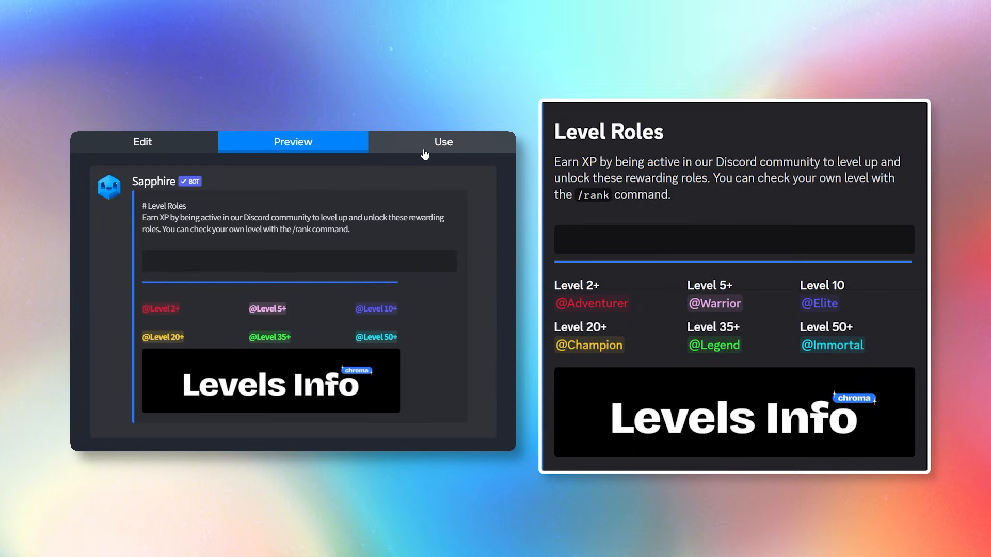
{"action": "left_click", "coordinate": [425, 154]}
{"action": "left_click", "coordinate": [178, 320]}
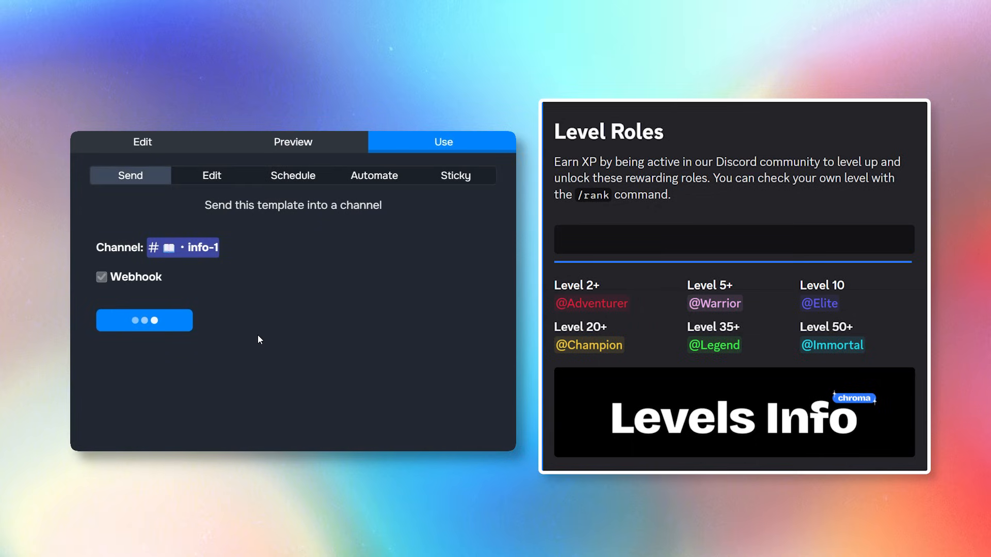